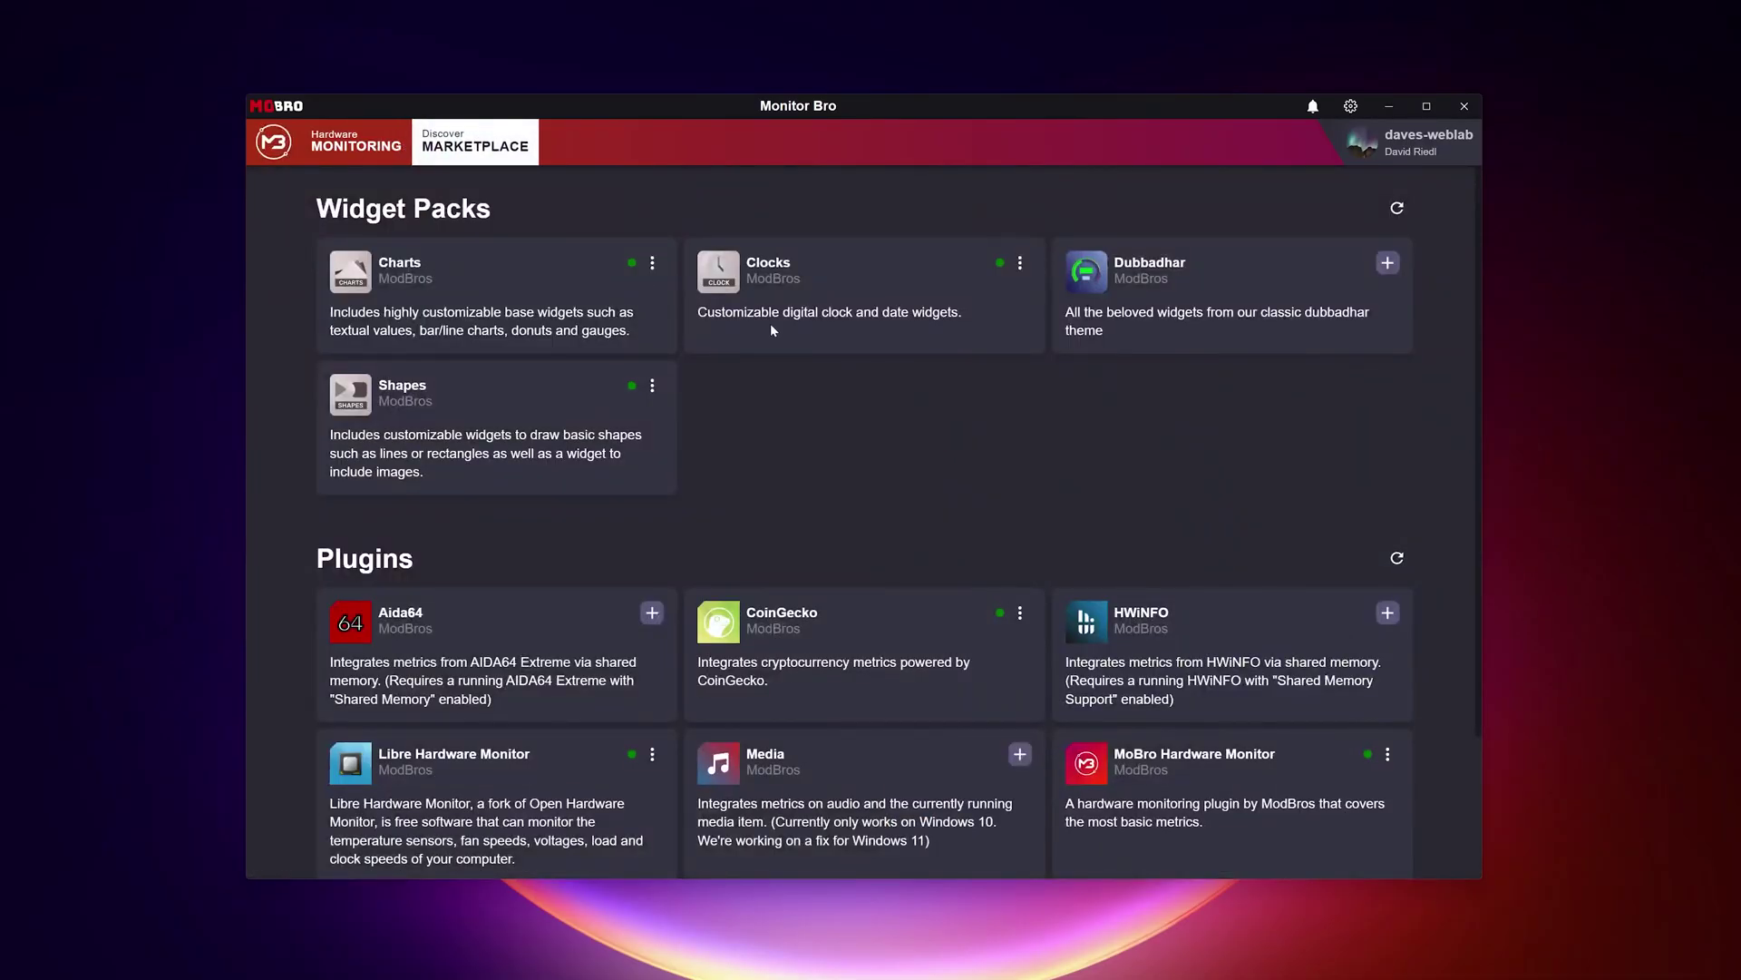
Scroll the marketplace past the Widget Packs to the Plugins list, down to OpenWeather
scroll(810, 397, "down", 2)
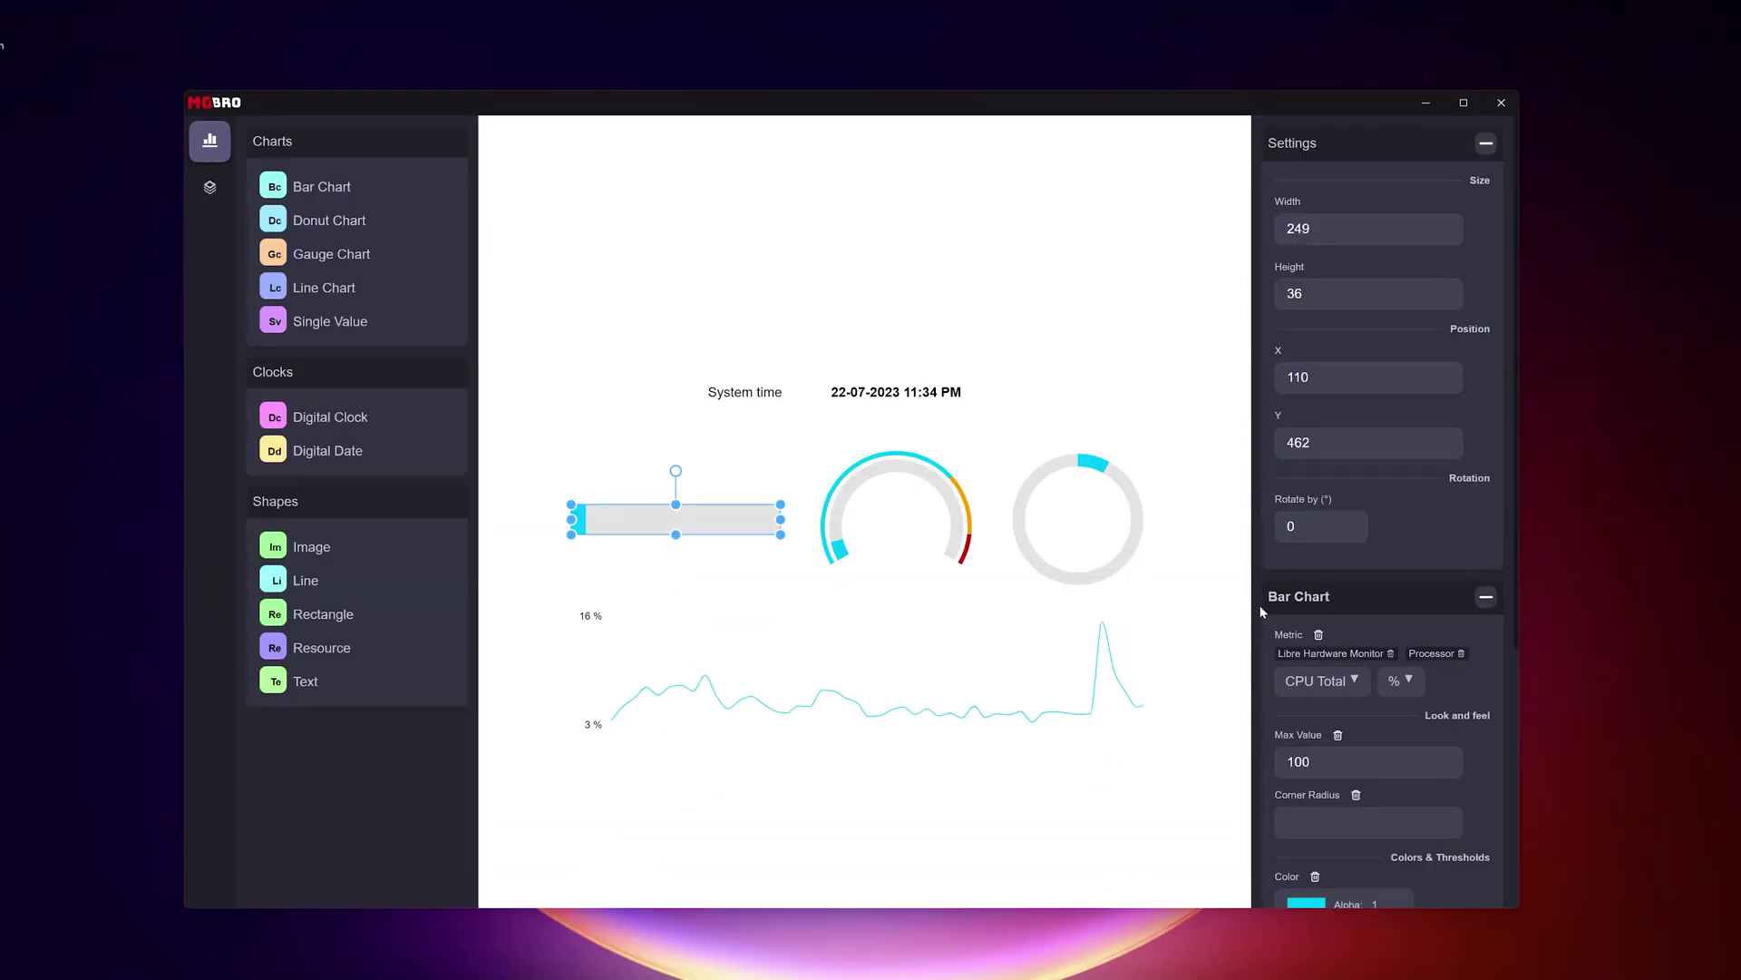
Inspect the bar, donut and line chart widget settings, then minimize the dashboard editor
scroll(1341, 618, "down", 4)
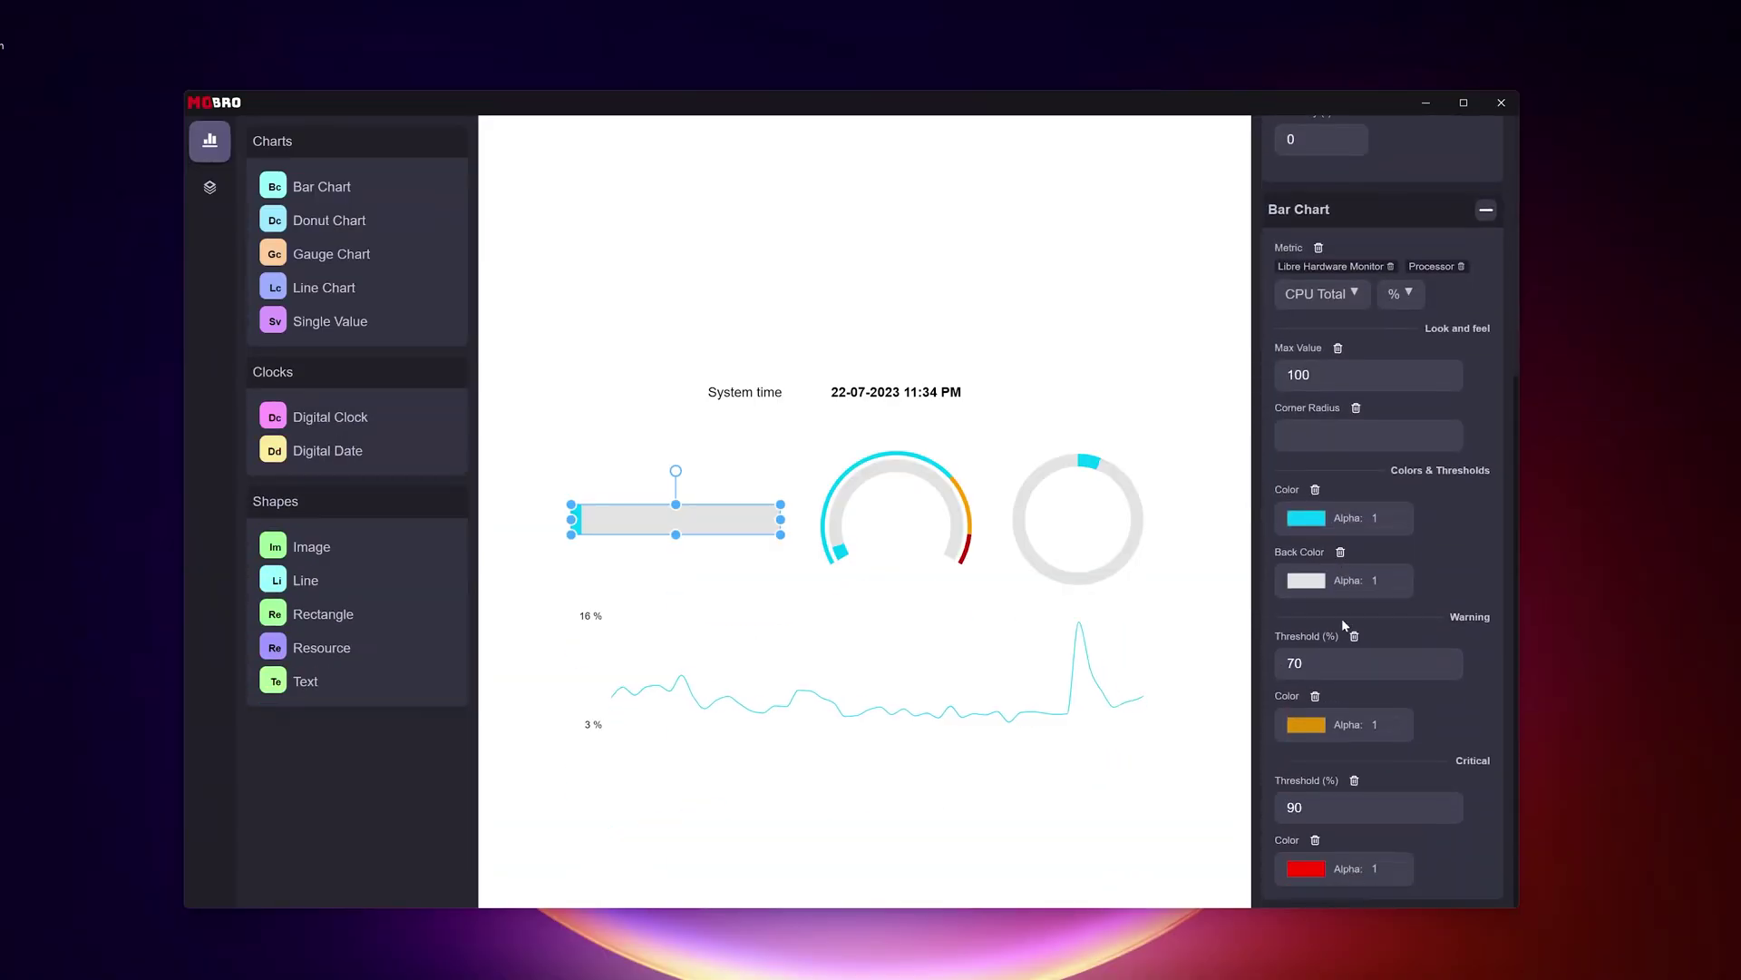
left_click(1015, 507)
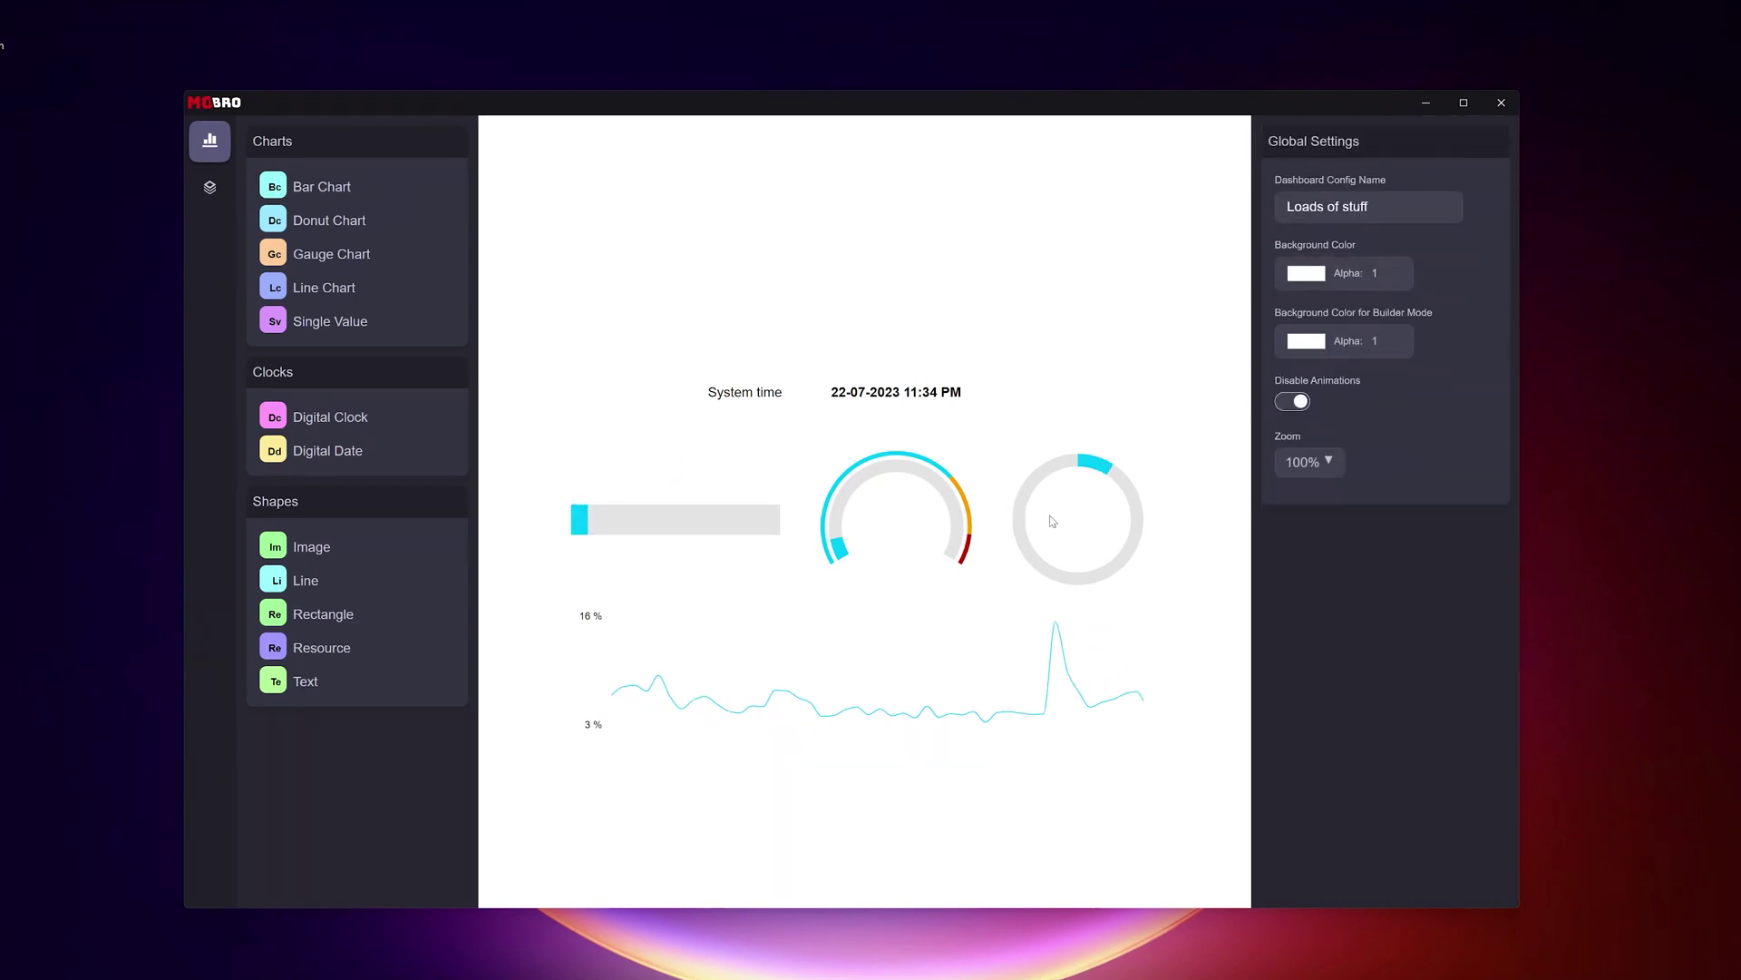
left_click(1045, 517)
scroll(1415, 708, "down", 5)
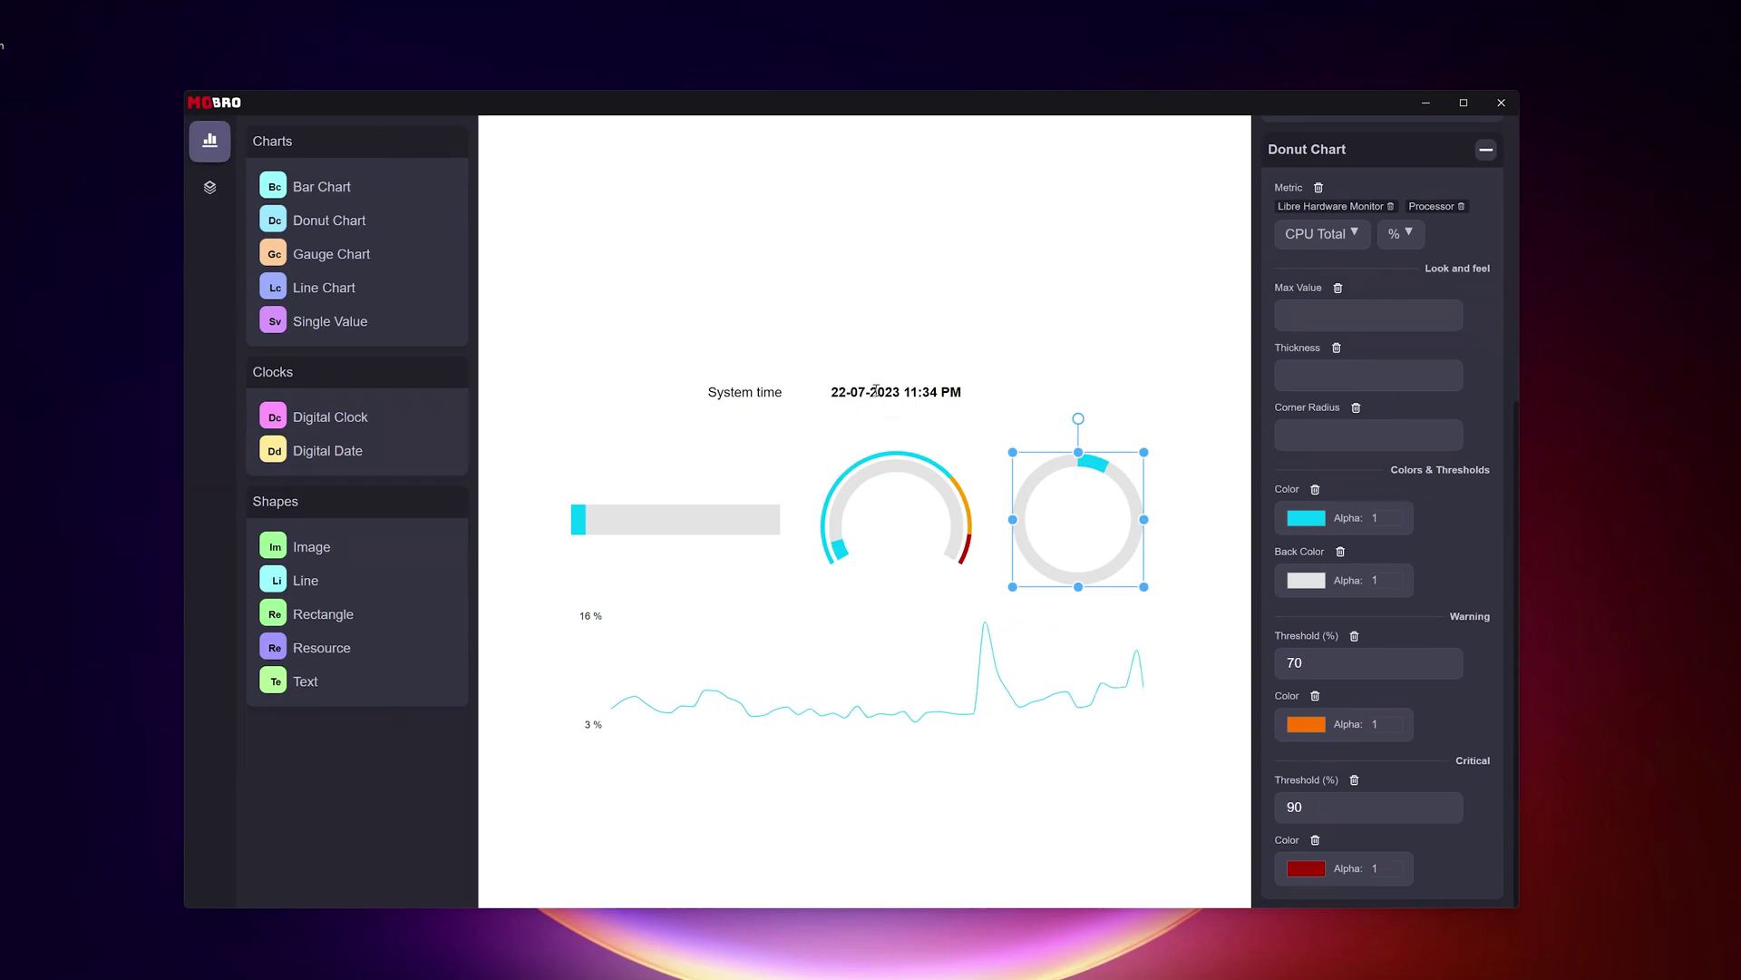
left_click(883, 714)
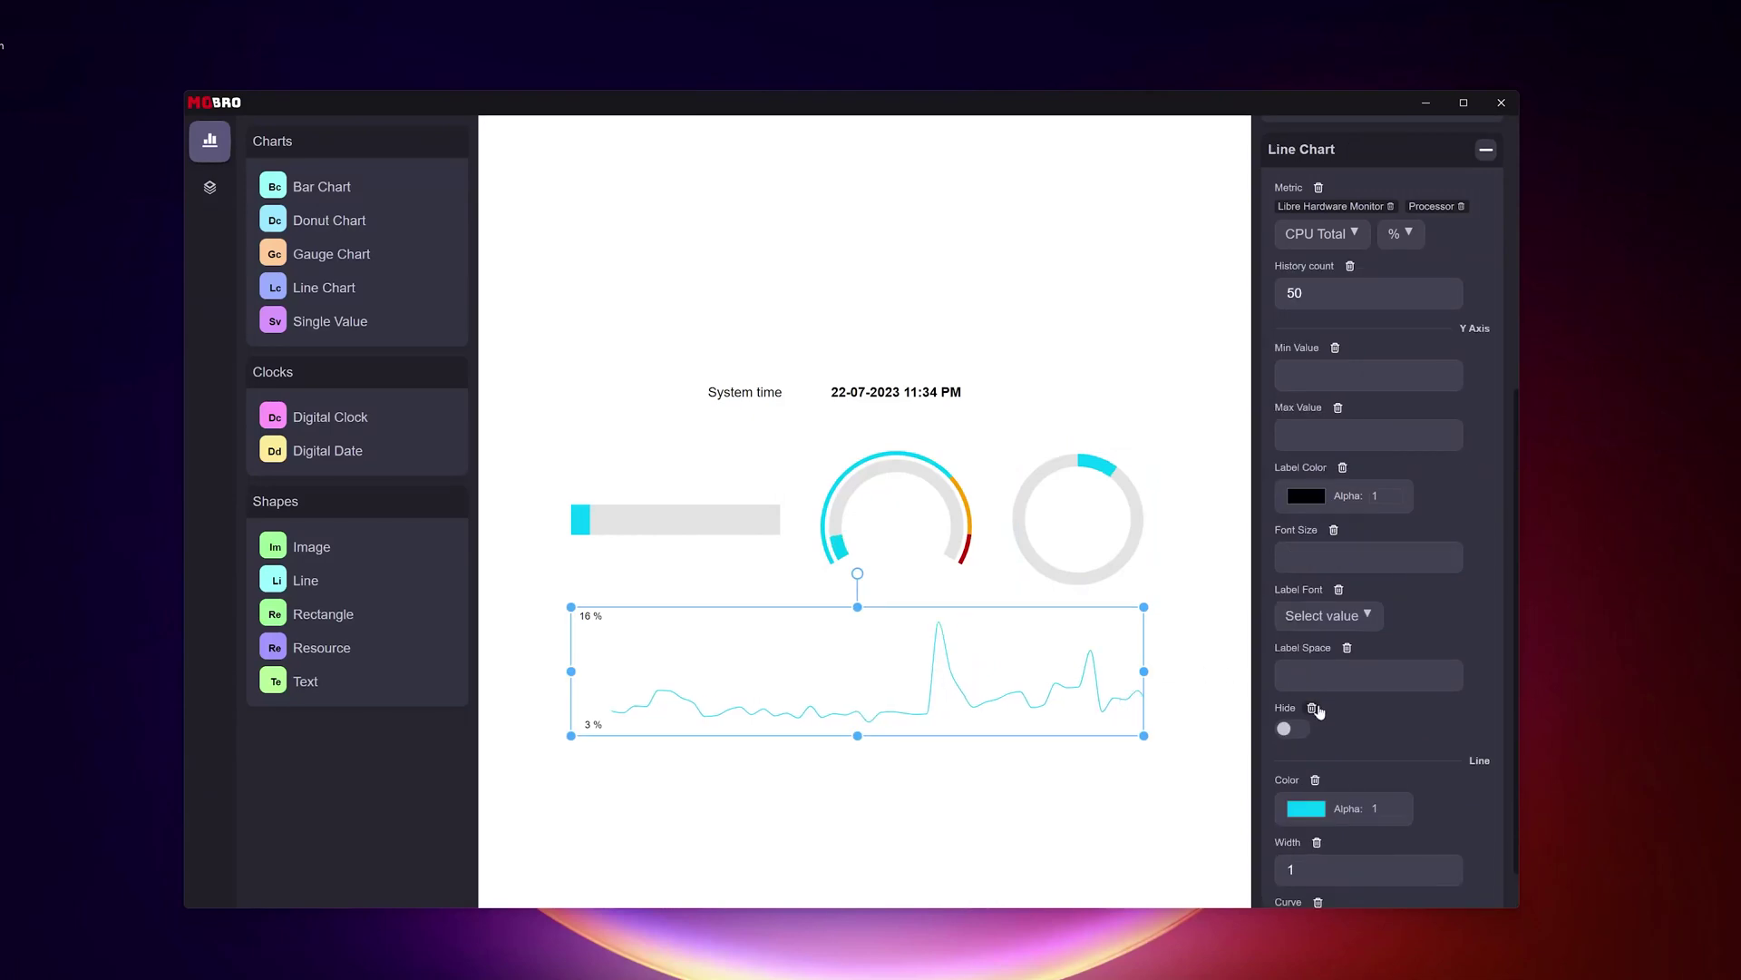
scroll(1286, 617, "up", 3)
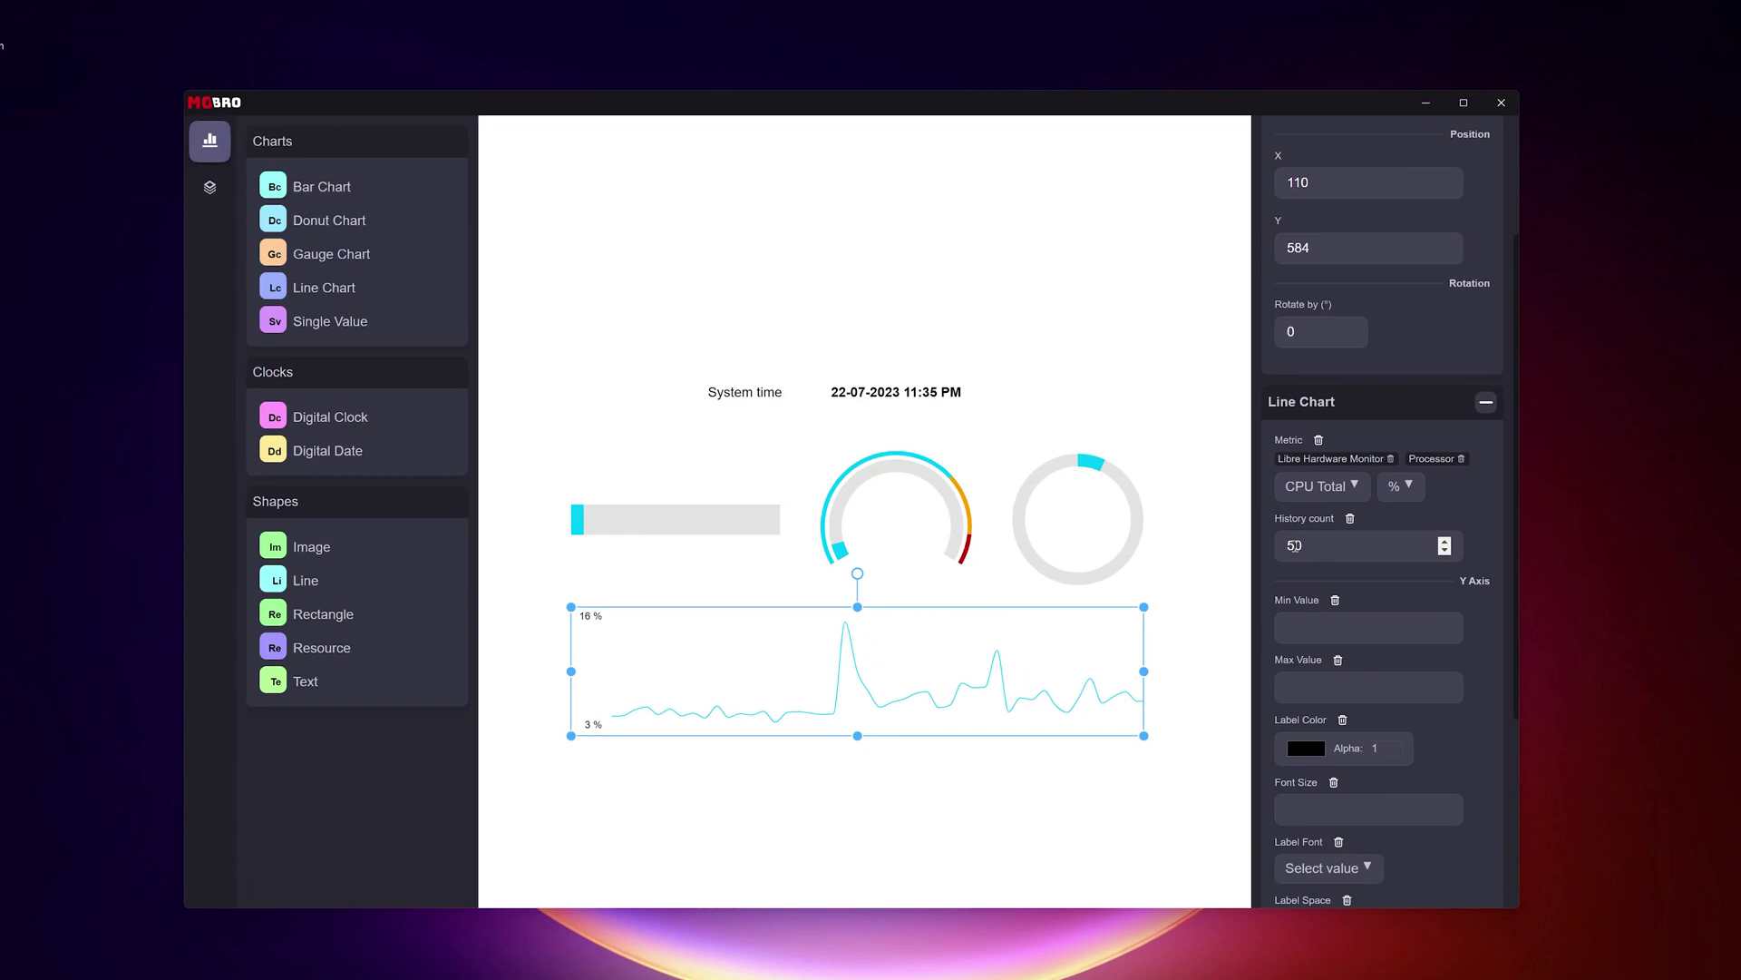
left_click(1426, 103)
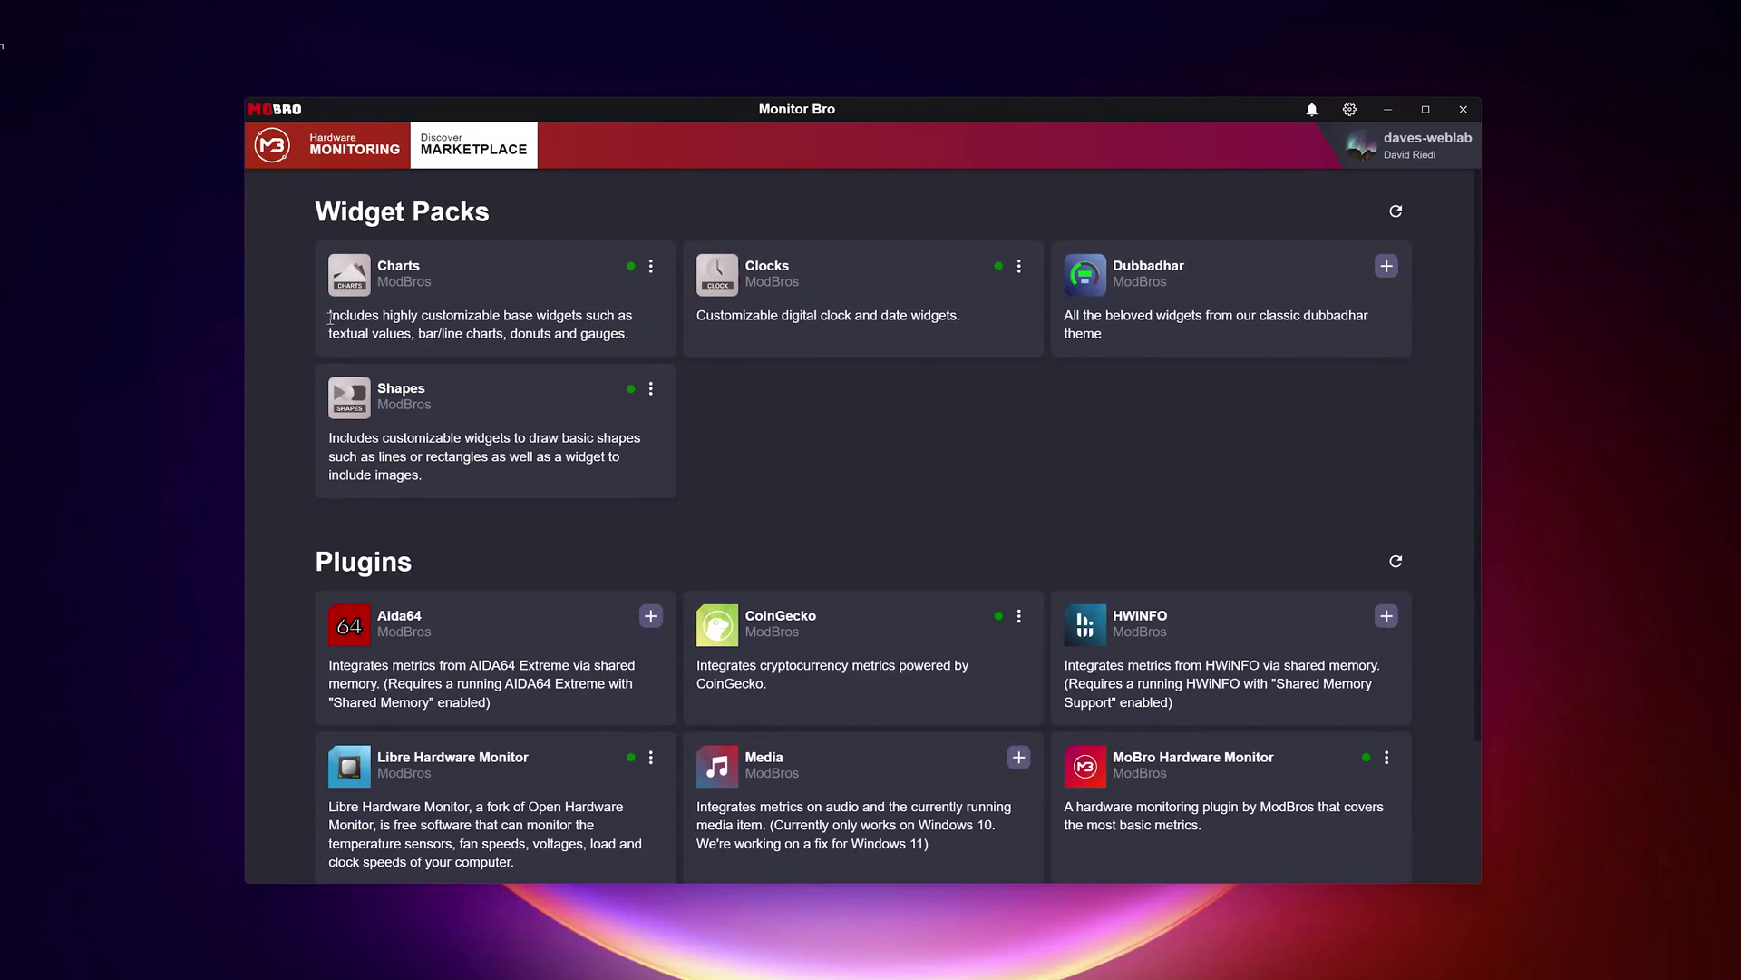
Clear the highlighted Charts pack description and switch to the Hardware Monitoring overview
left_click_drag(330, 318, 584, 335)
scroll(619, 337, "down", 2)
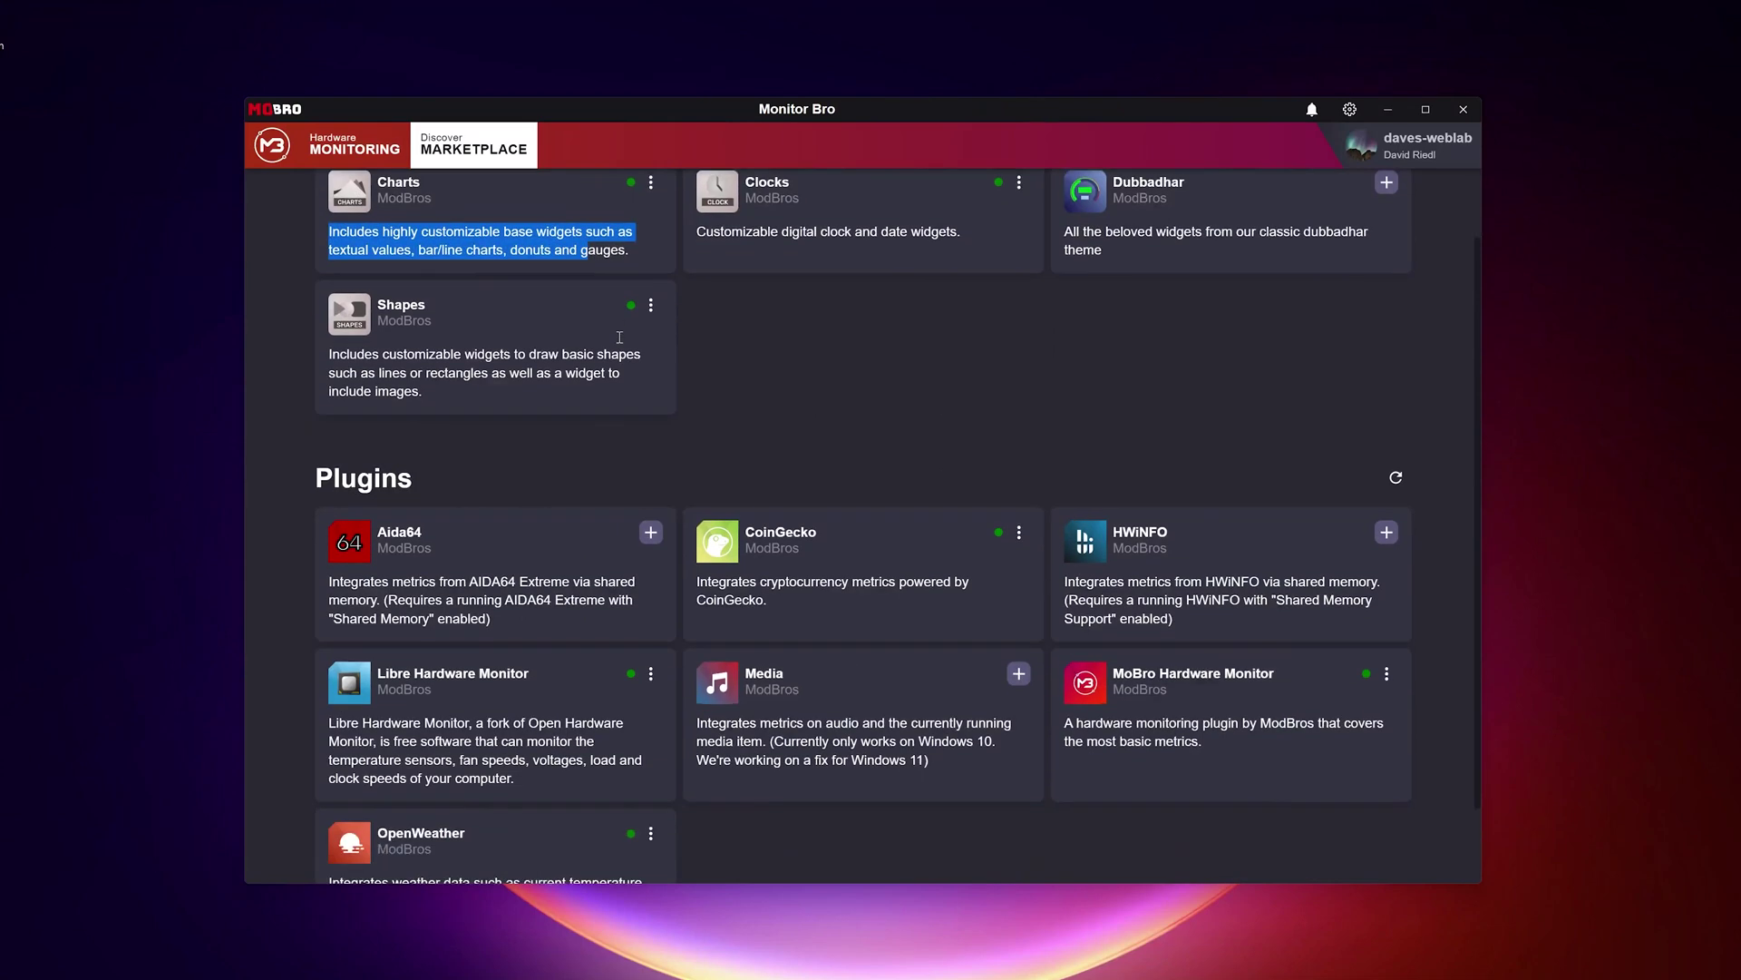
scroll(621, 342, "up", 2)
left_click(738, 394)
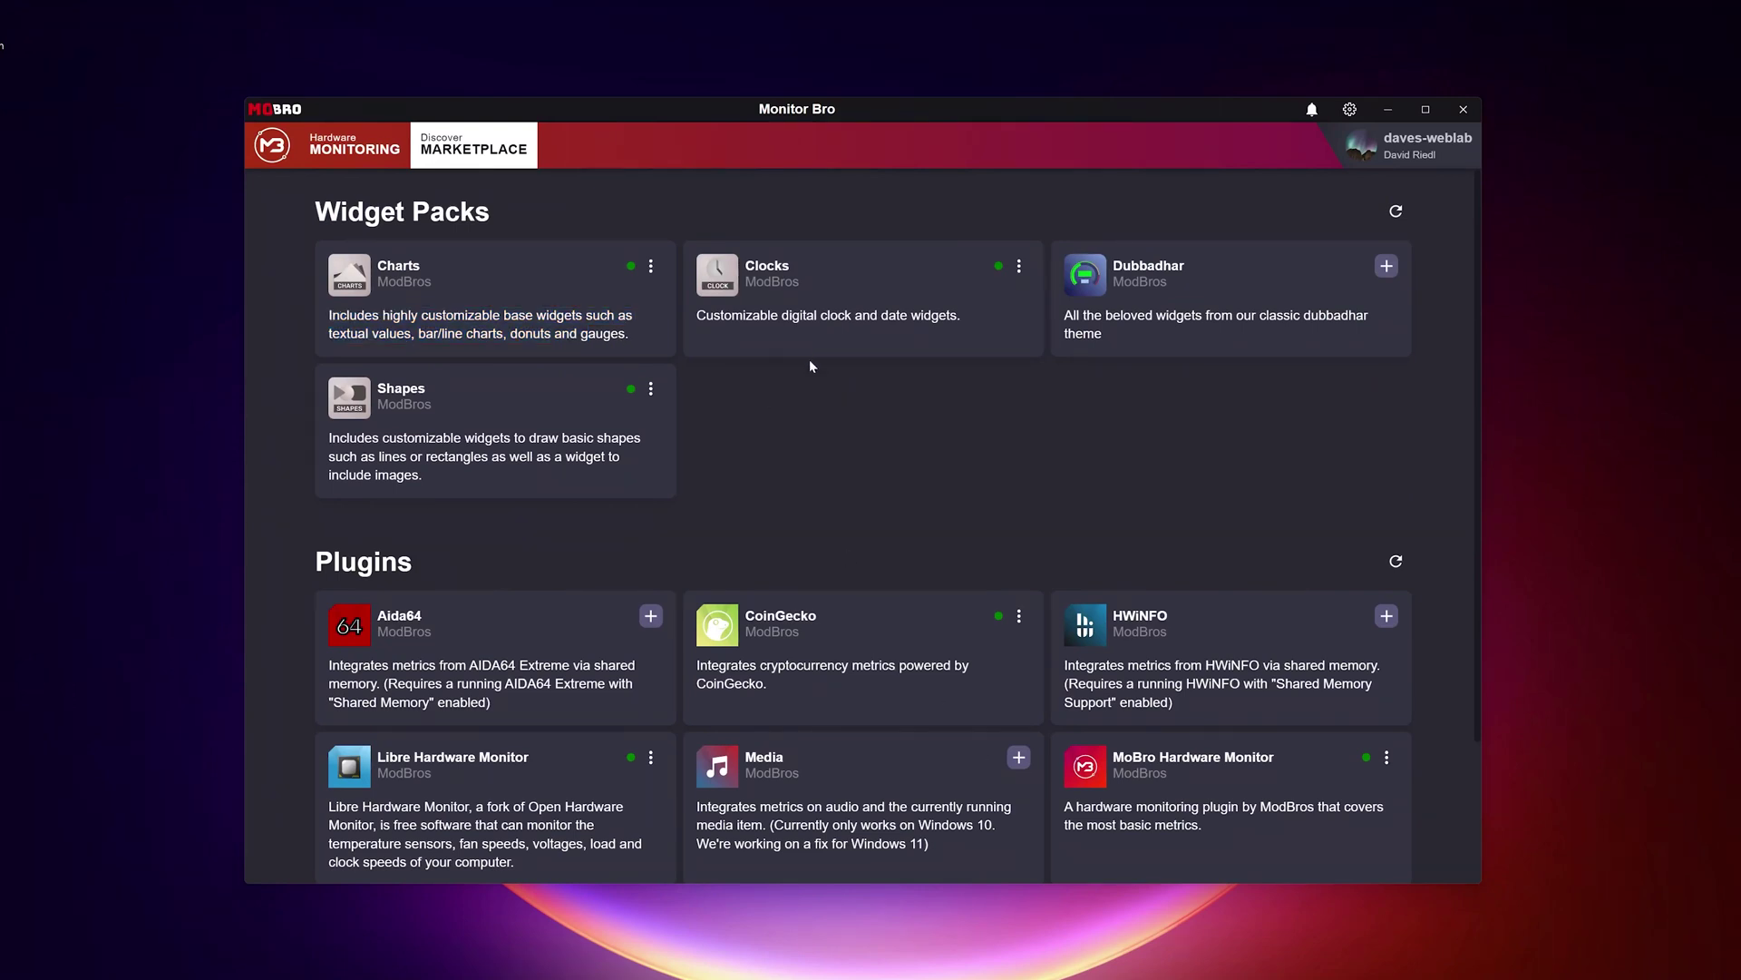
left_click(380, 147)
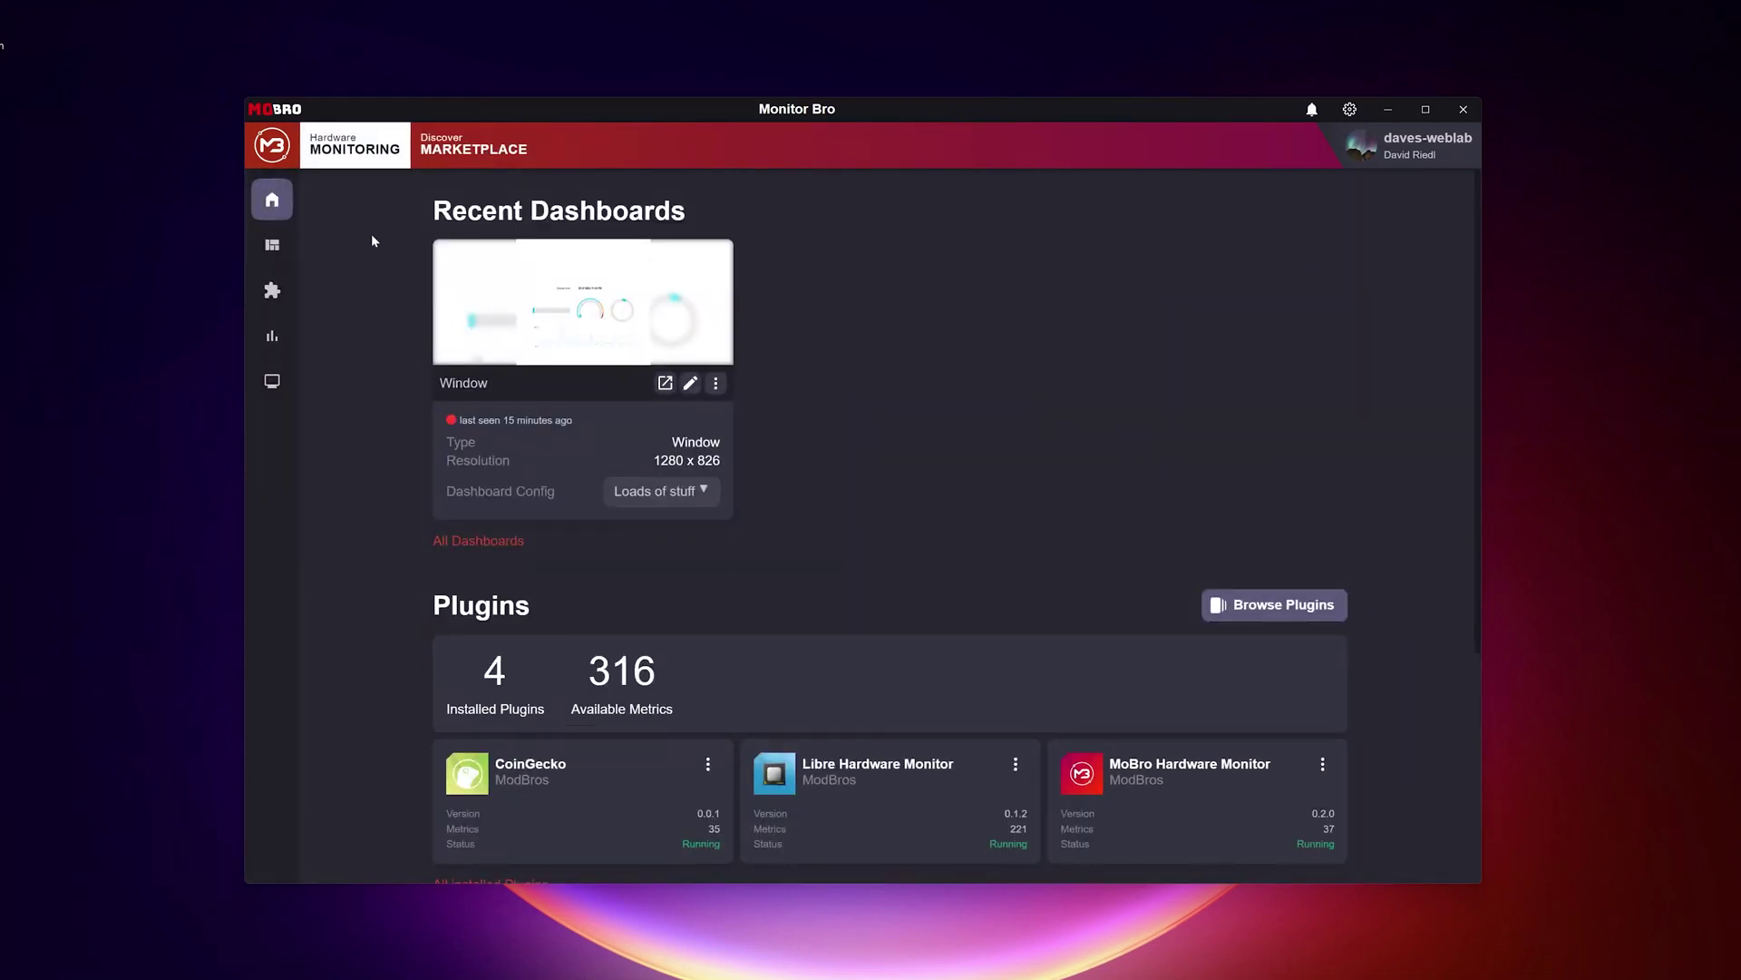
Scroll down the Monitoring page to the installed plugins section
scroll(372, 240, "down", 4)
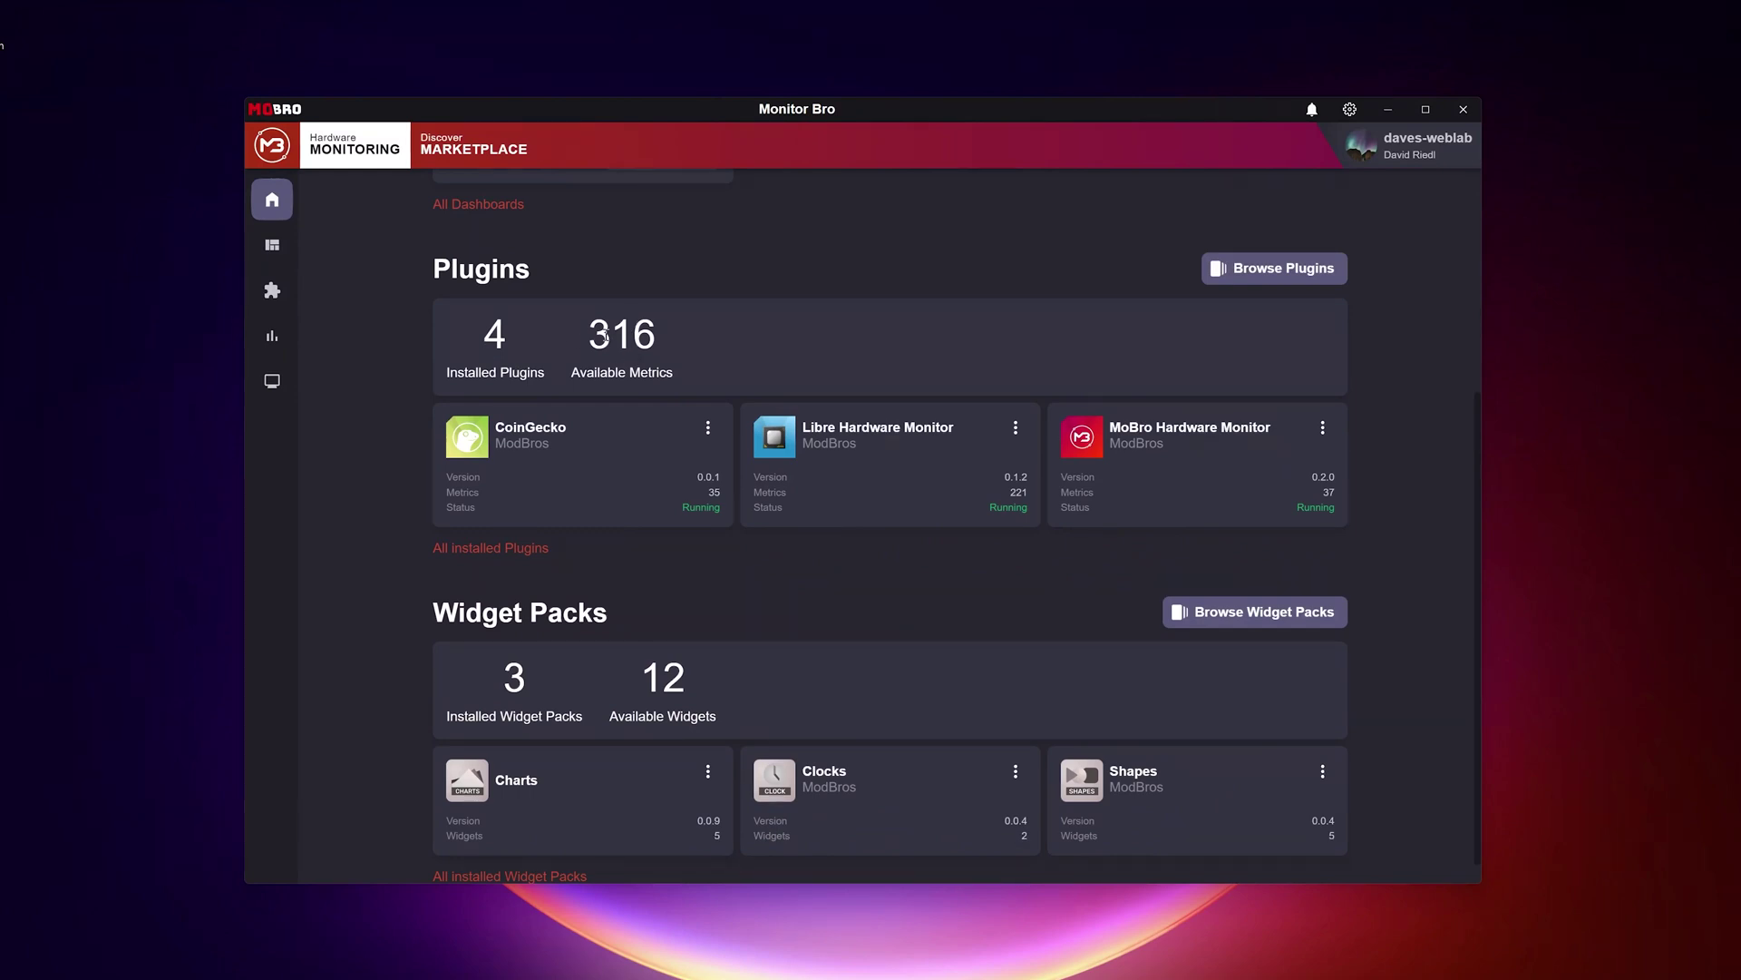
scroll(605, 336, "down", 1)
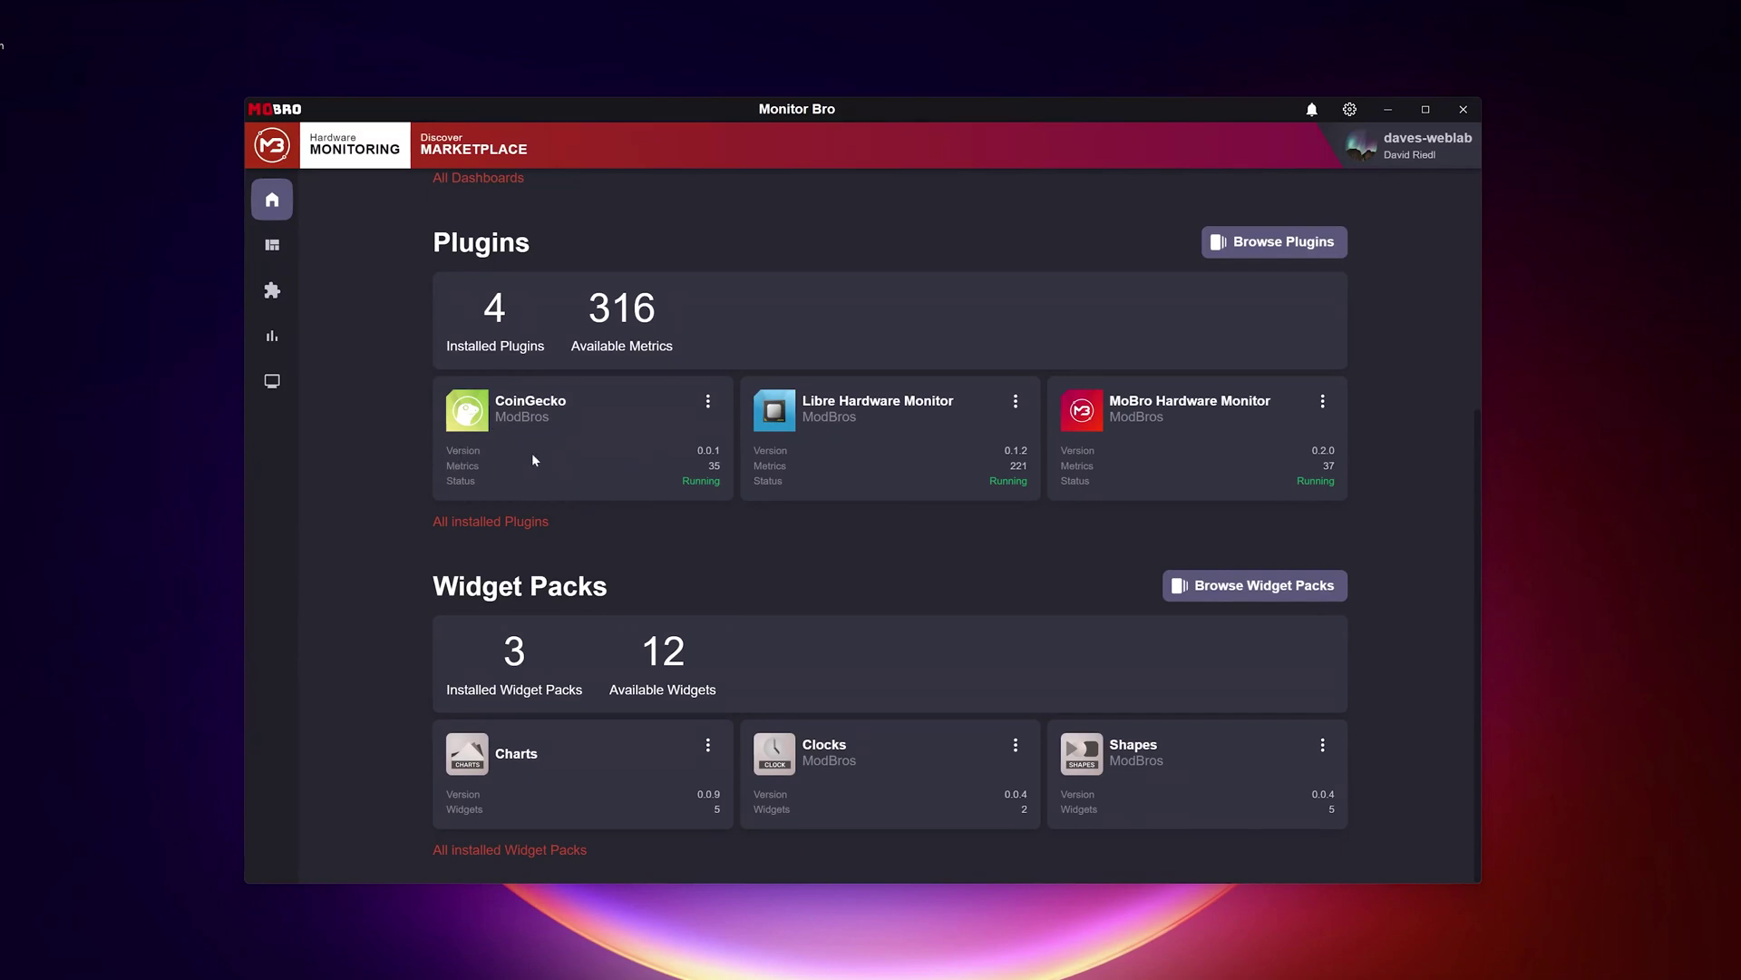
left_click(508, 522)
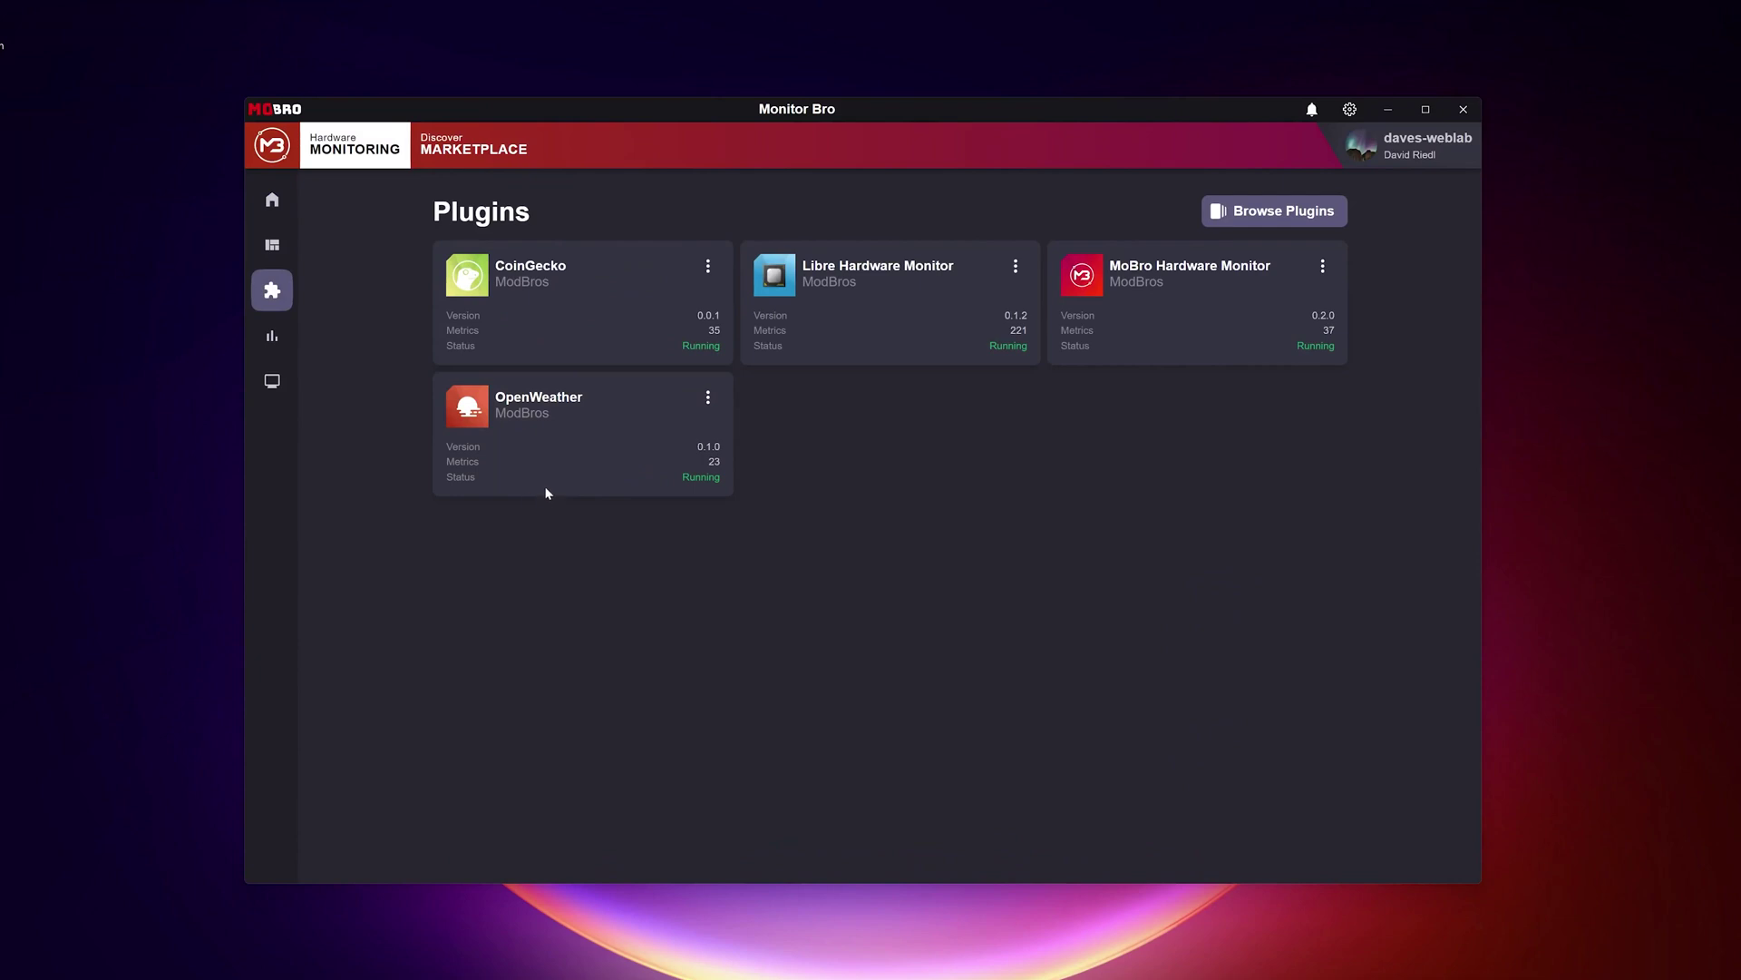
left_click(708, 265)
left_click(709, 399)
left_click(765, 516)
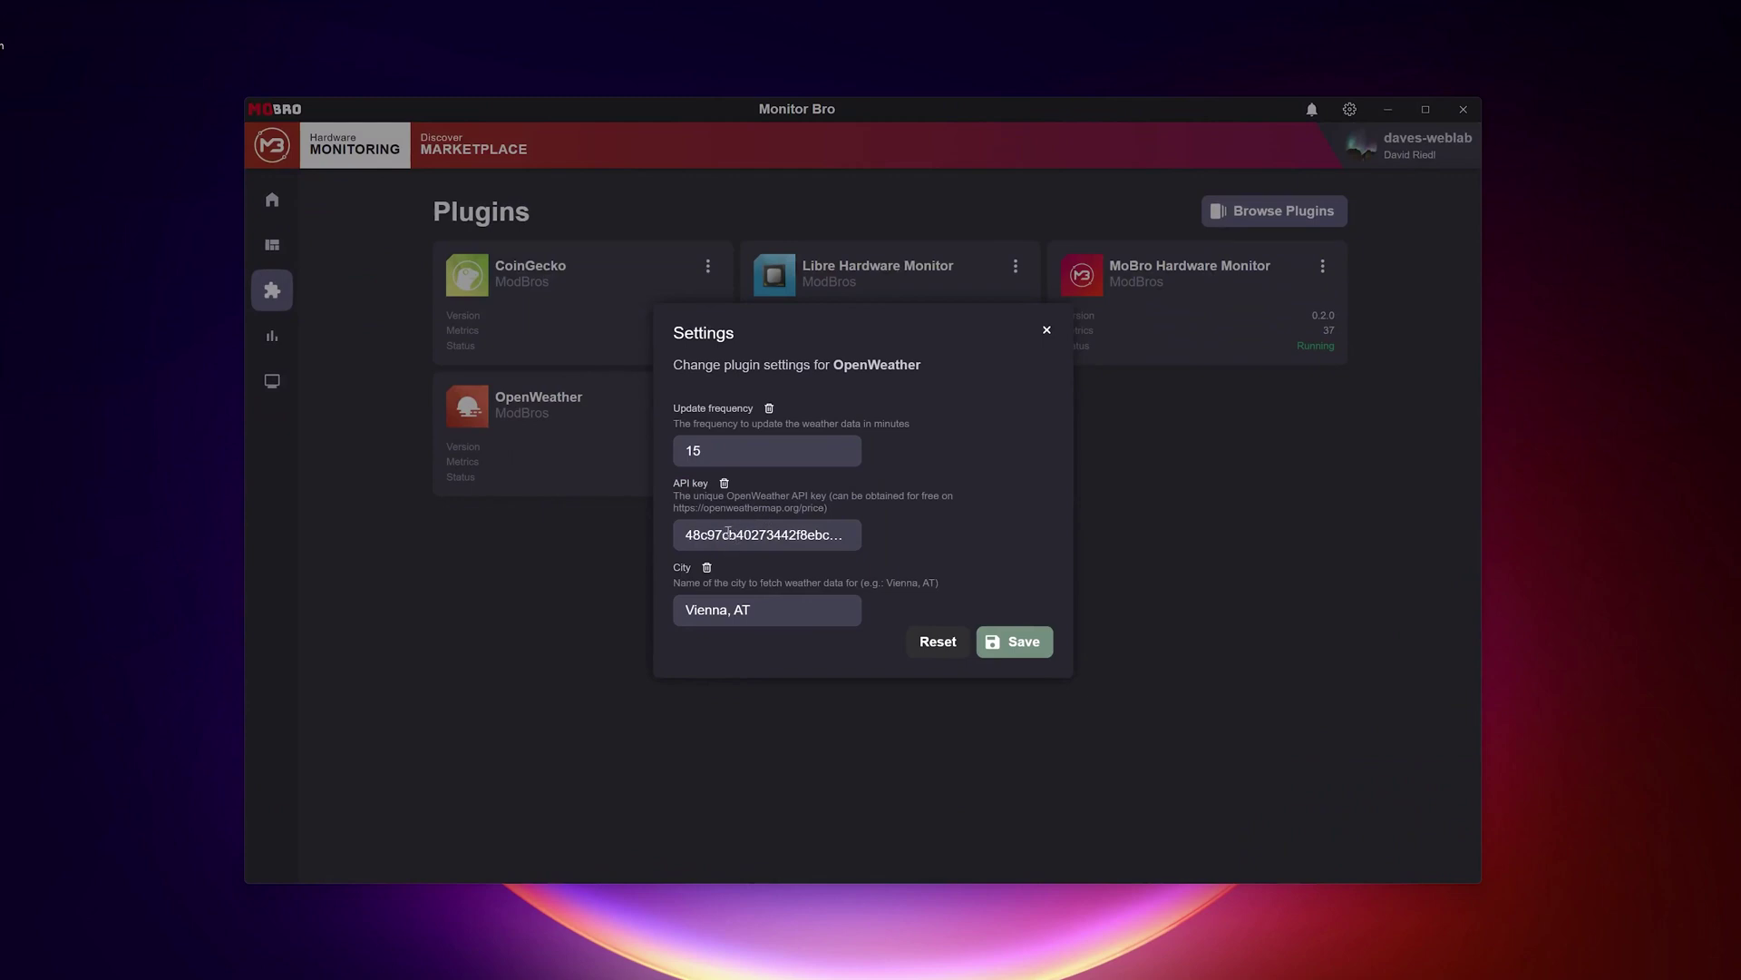
left_click(1095, 491)
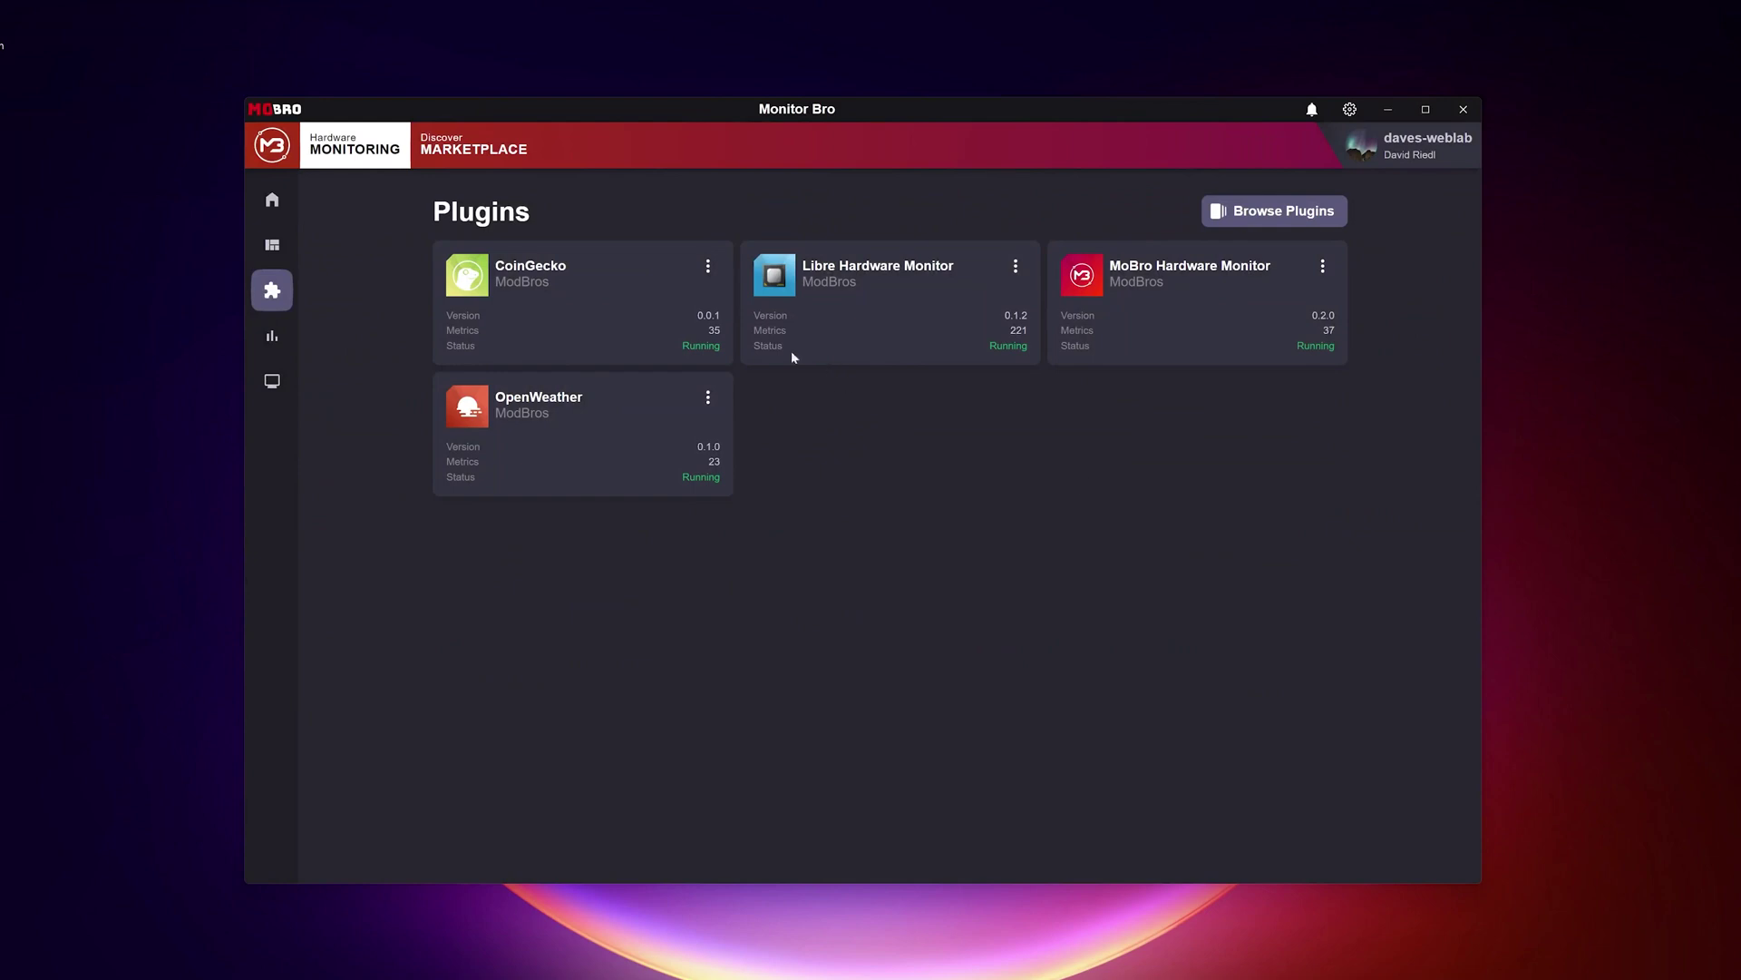
left_click(708, 272)
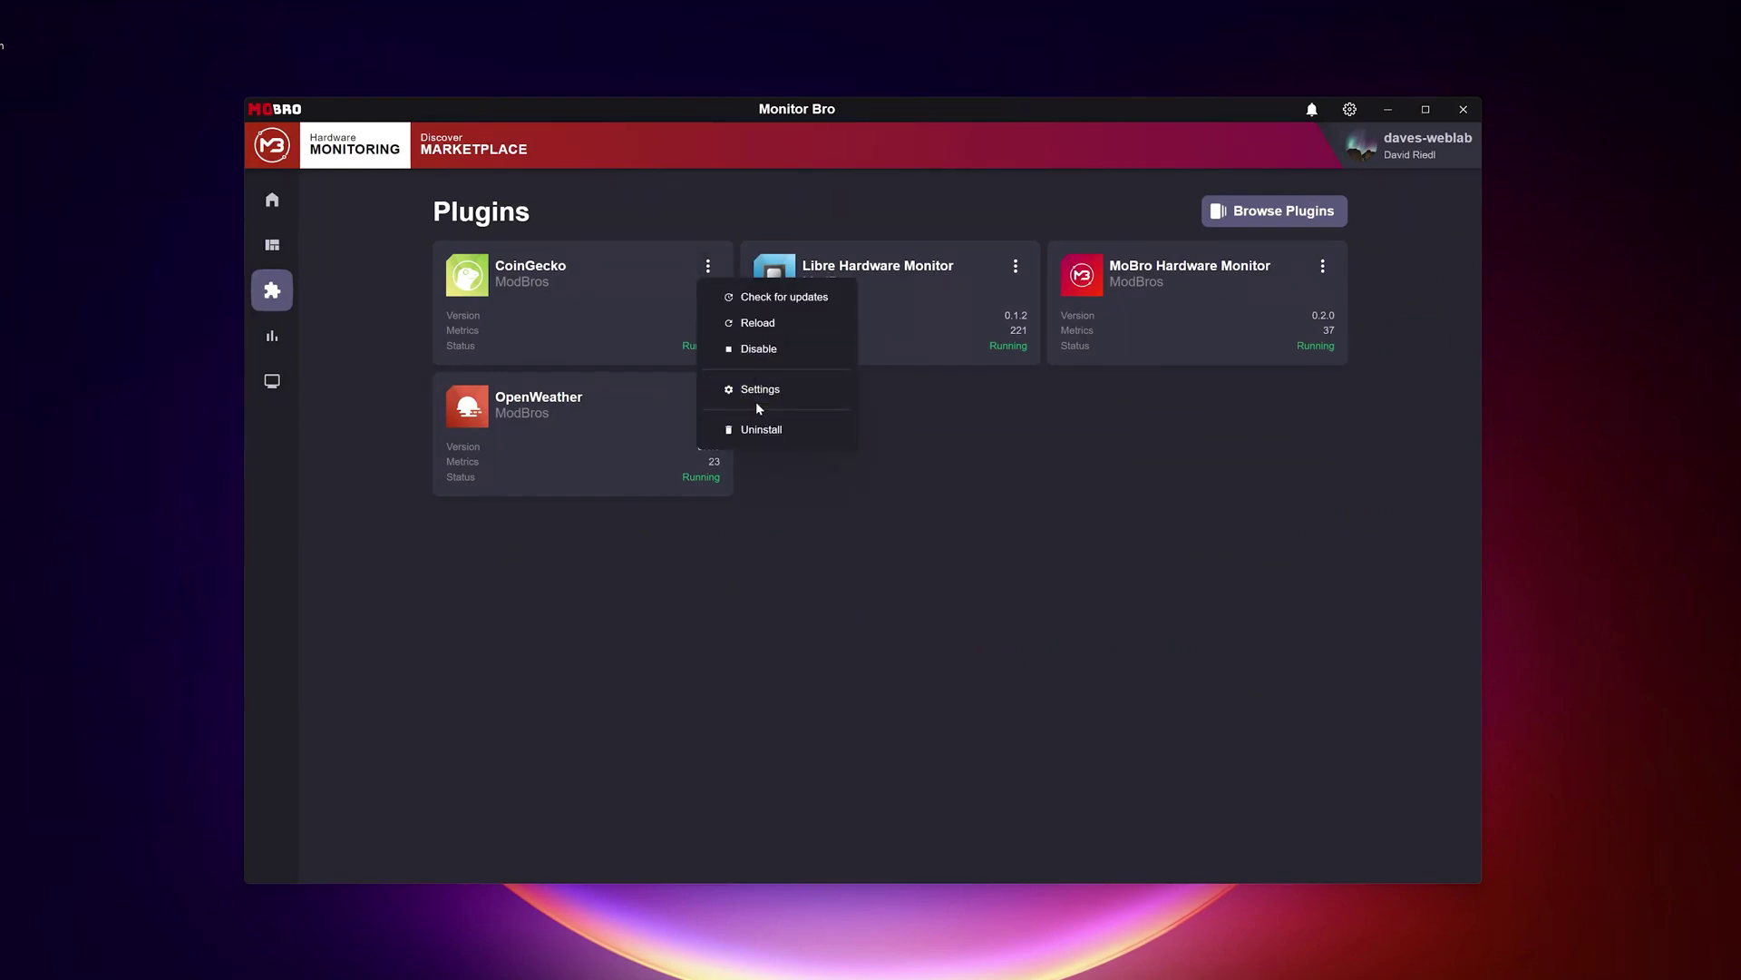
left_click(758, 397)
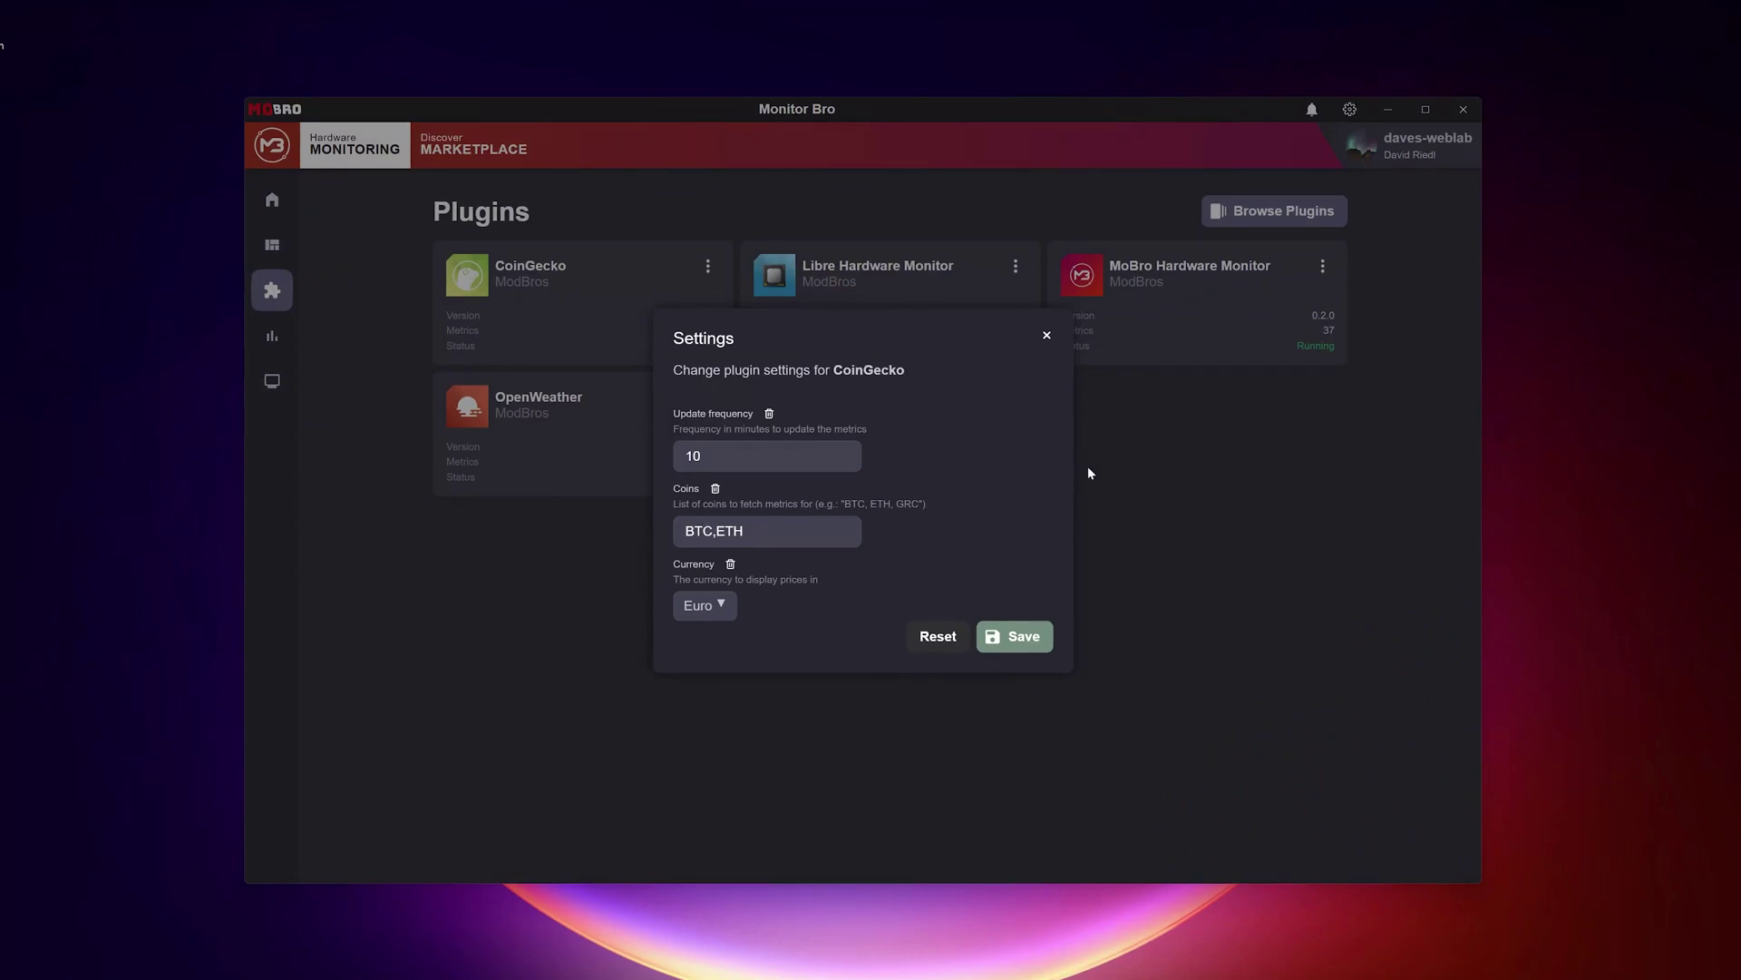
left_click(1125, 467)
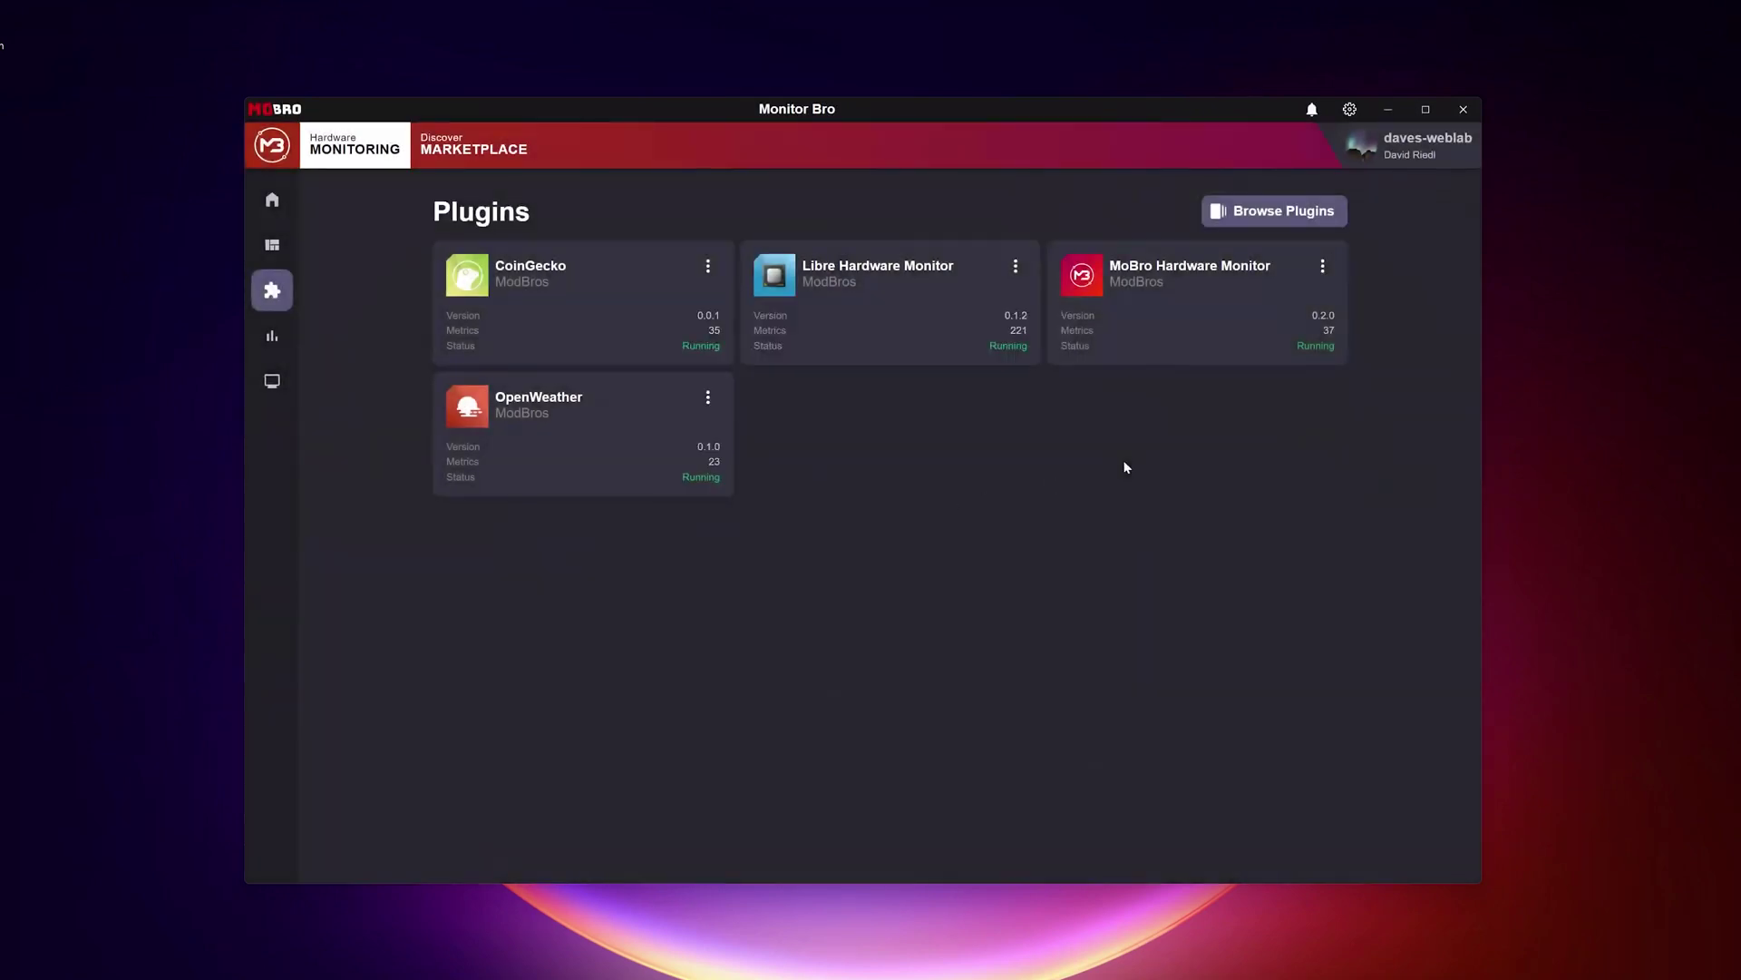
left_click(1016, 266)
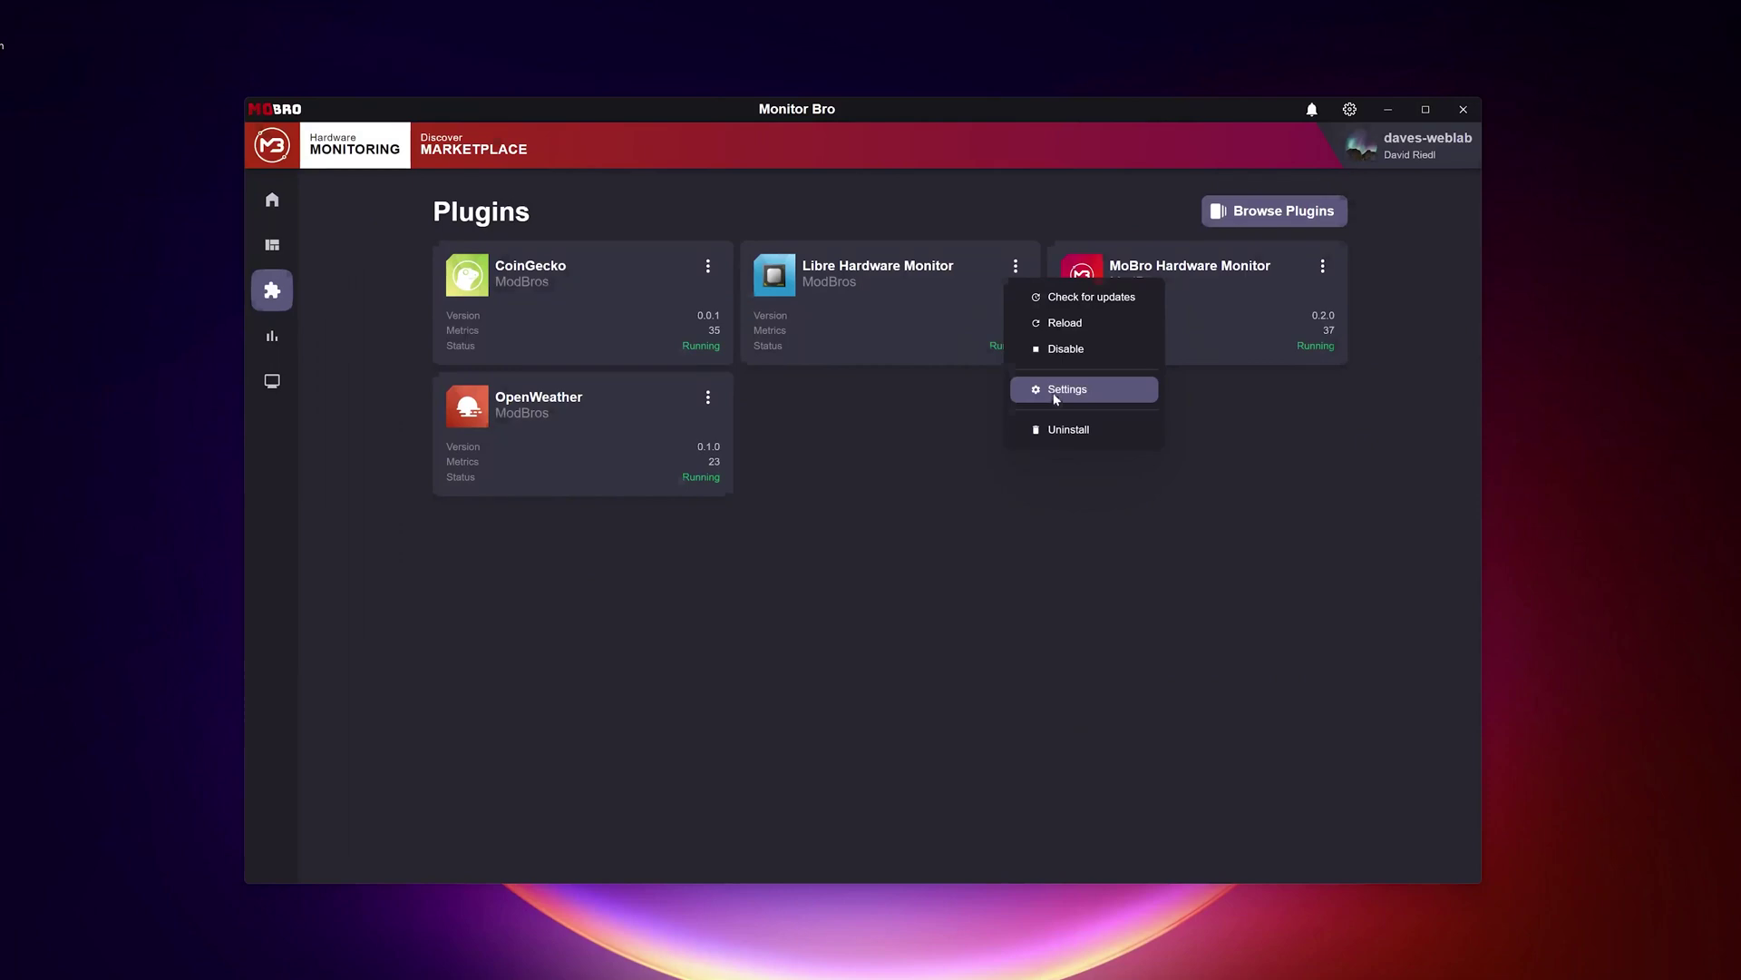
left_click(1055, 397)
left_click(743, 285)
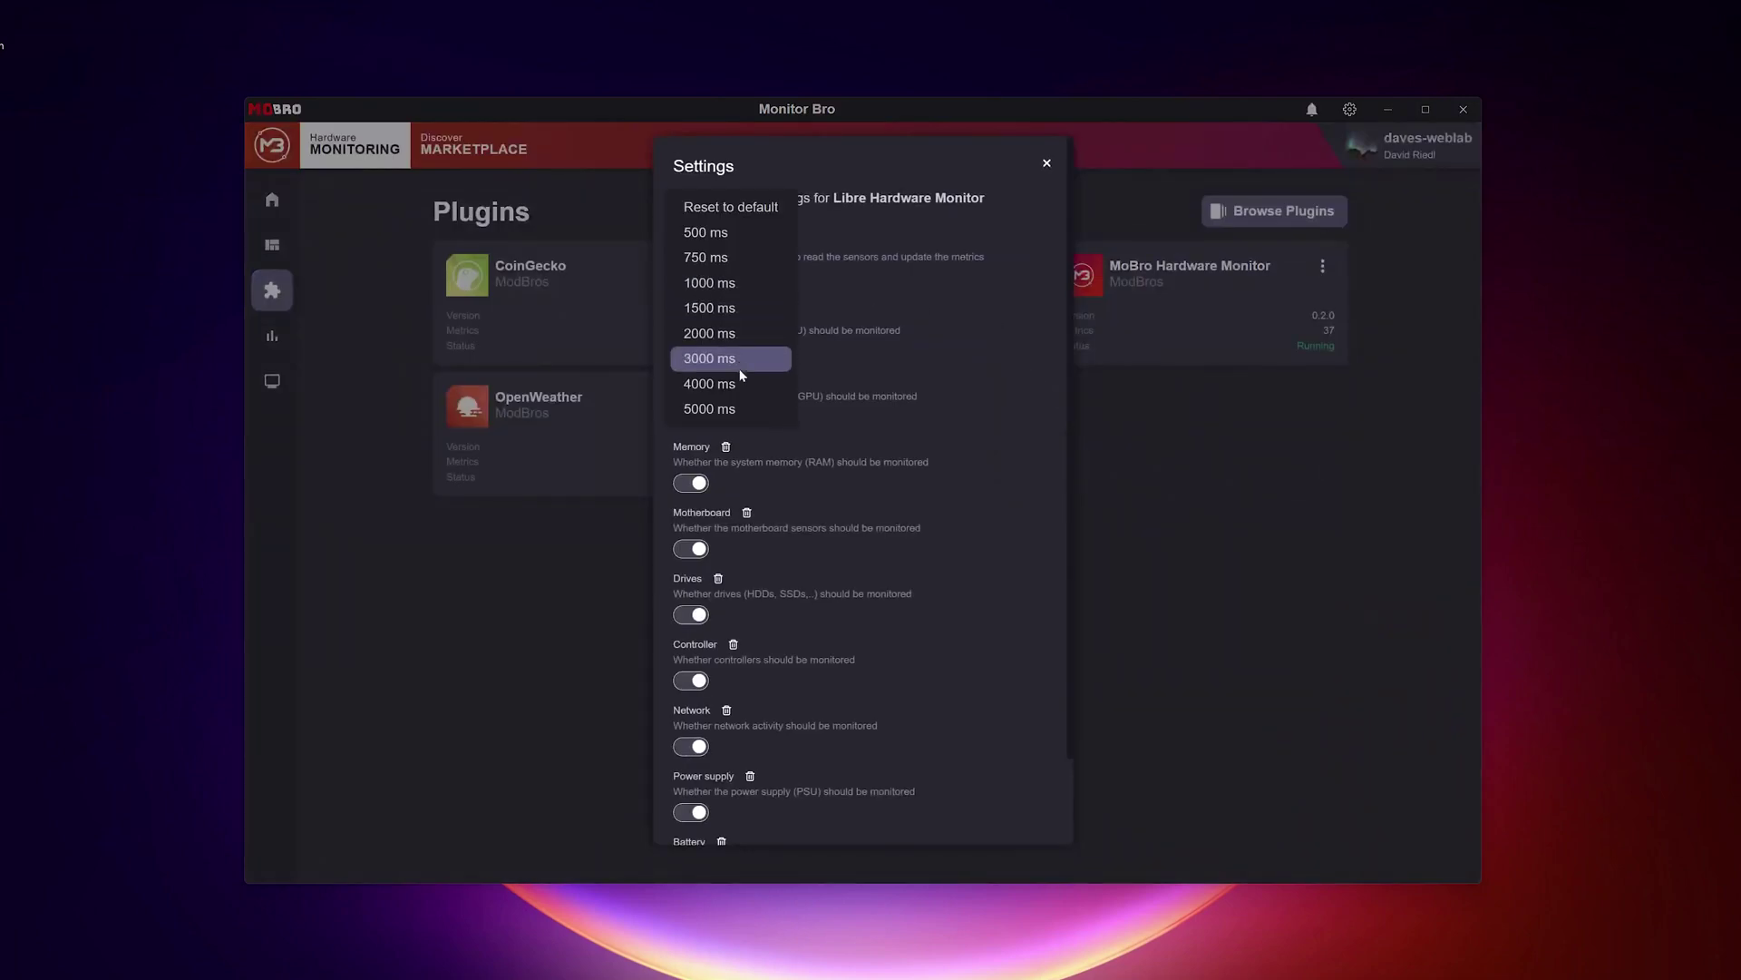
left_click(965, 362)
scroll(855, 385, "down", 2)
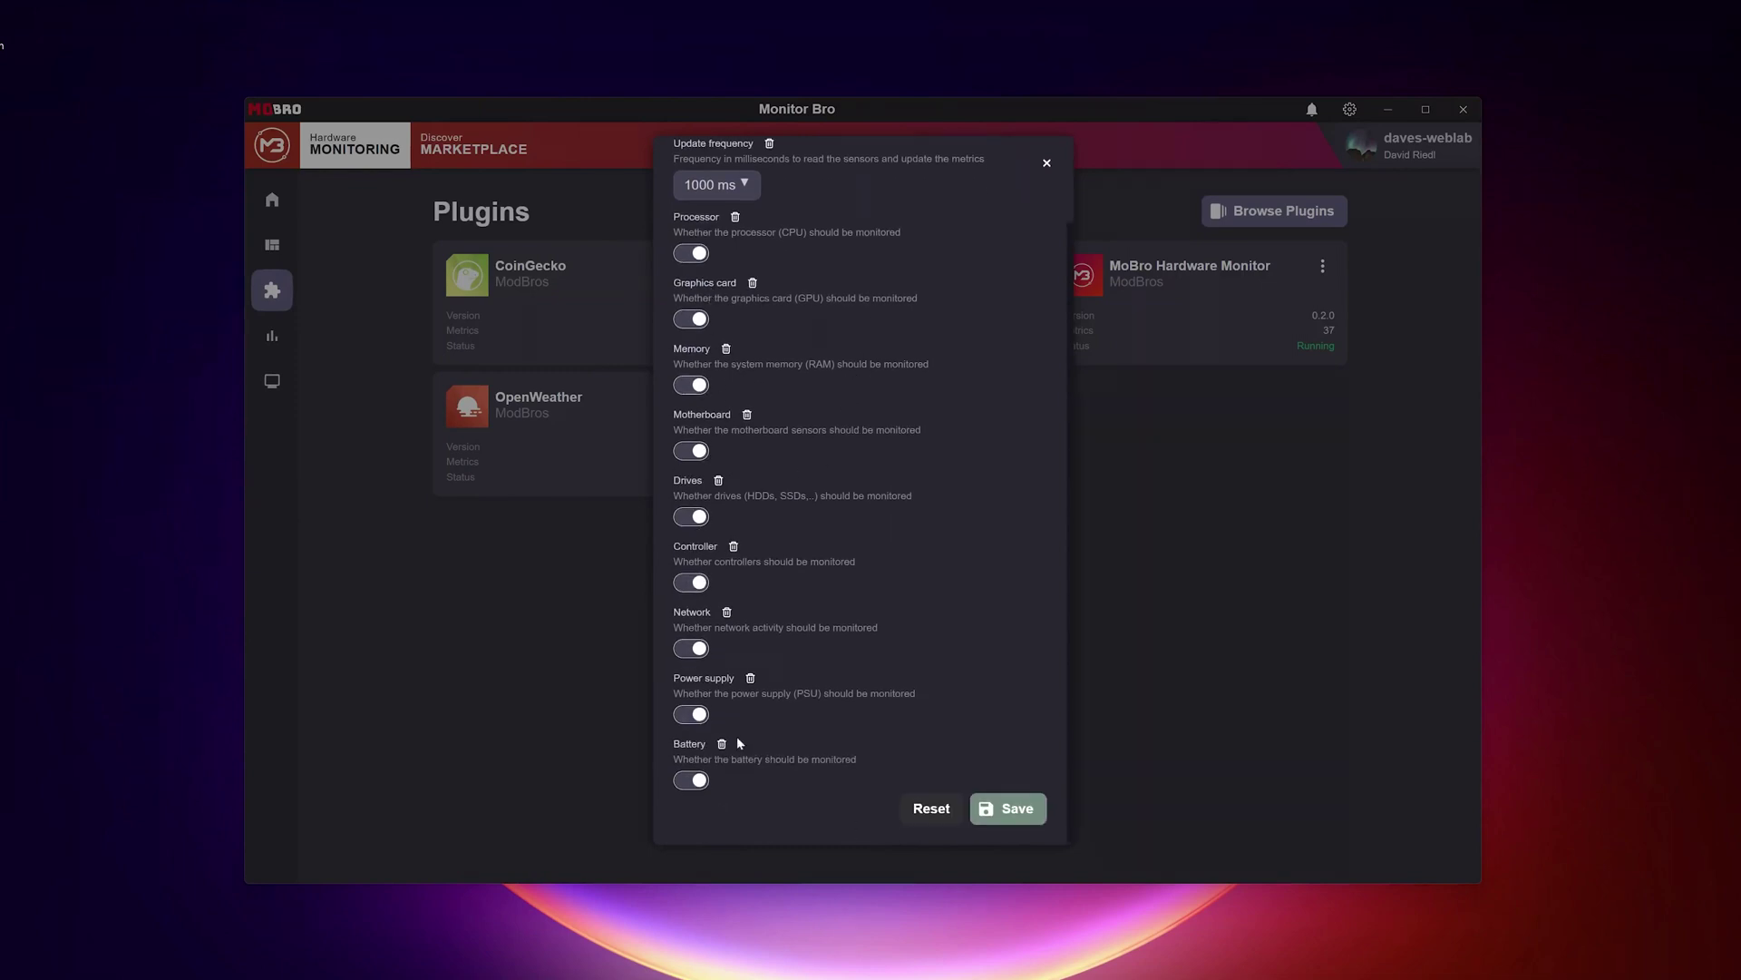
left_click(1140, 645)
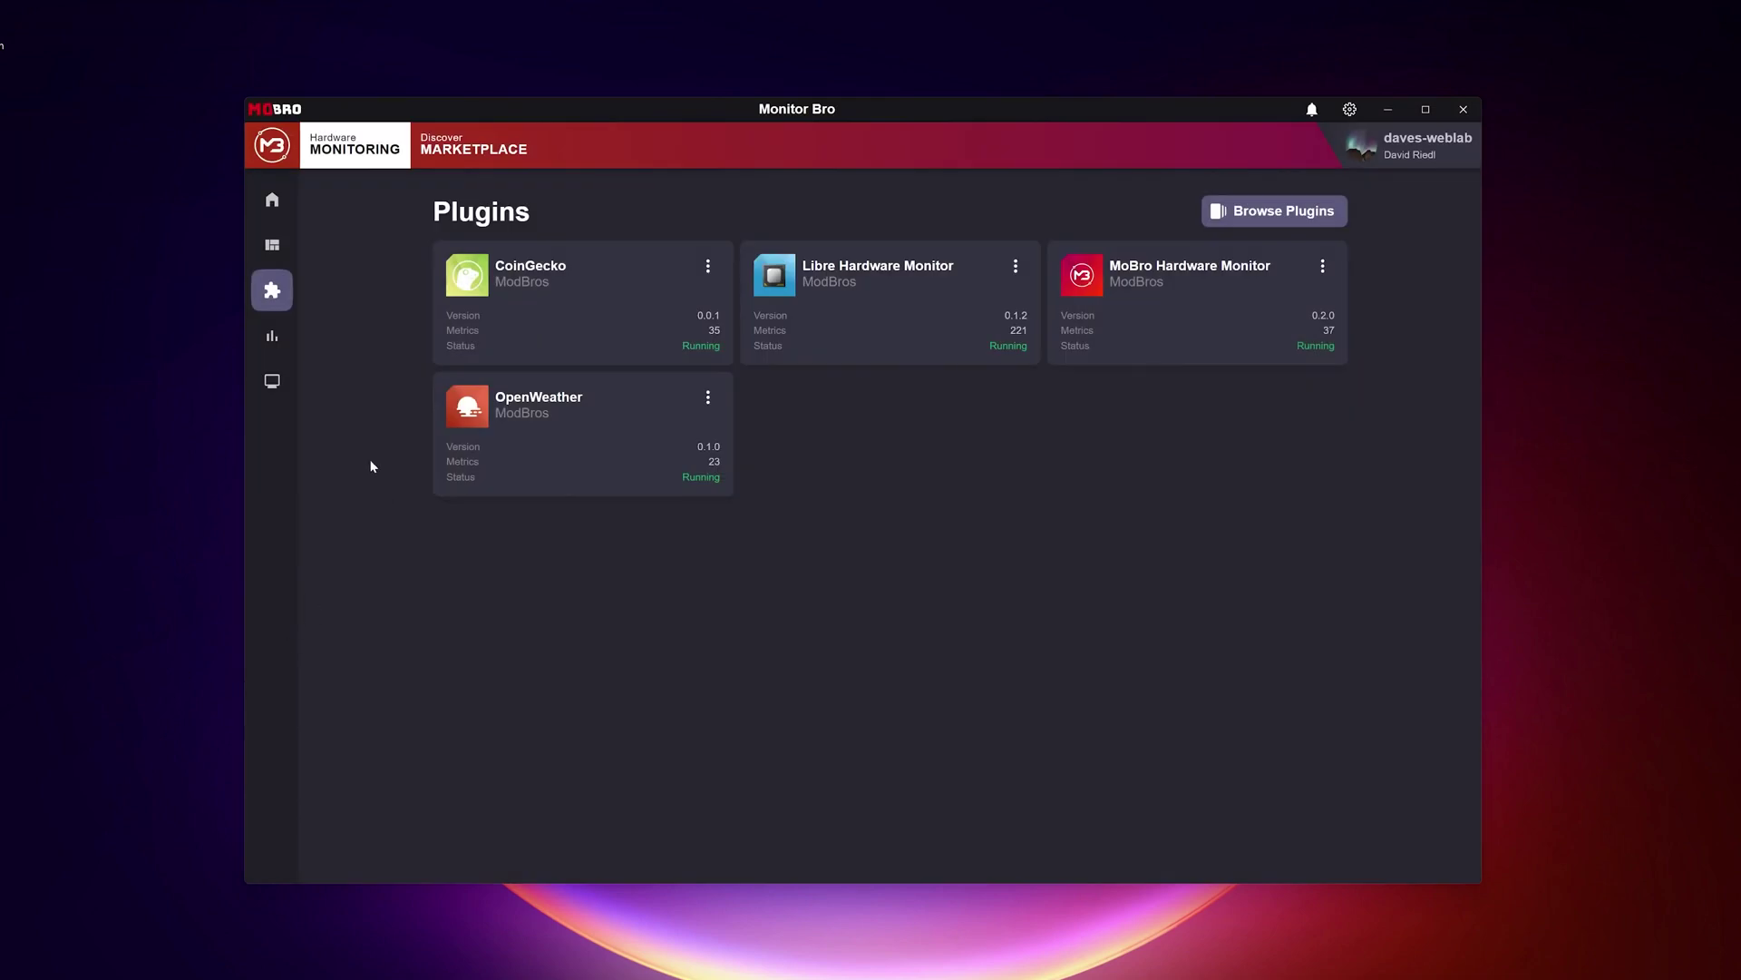
Open the Metric Explorer and skim its metric list
left_click(274, 387)
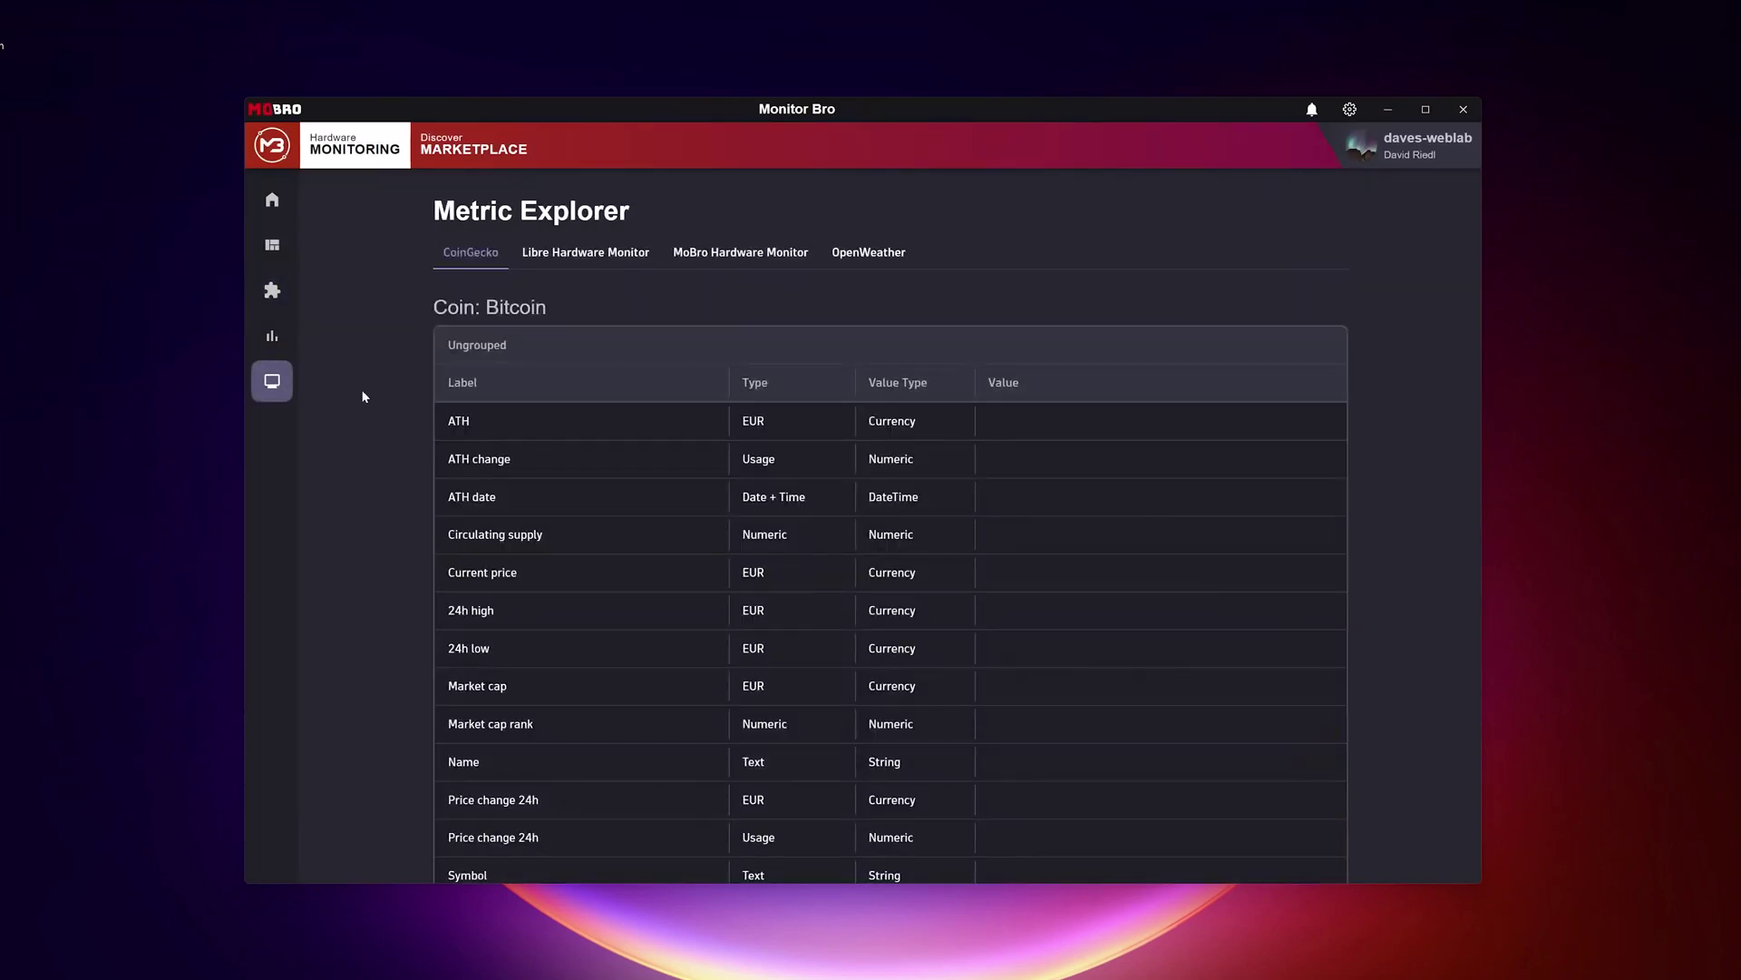
scroll(363, 390, "down", 3)
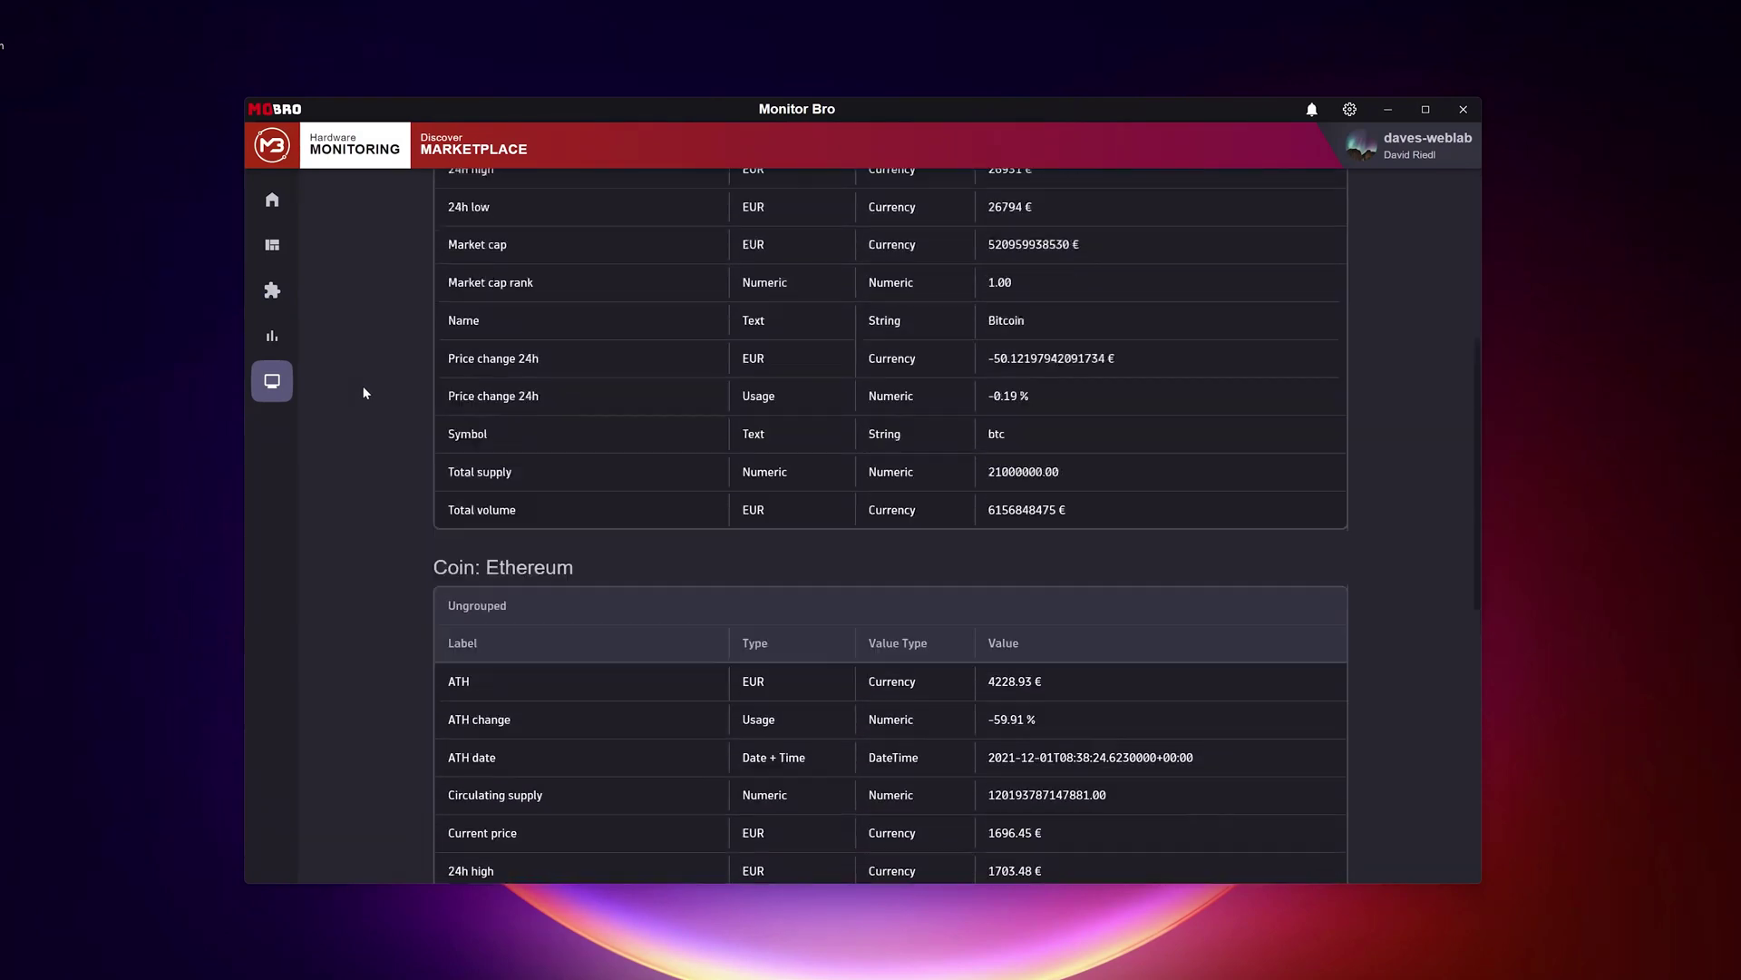
scroll(365, 392, "up", 3)
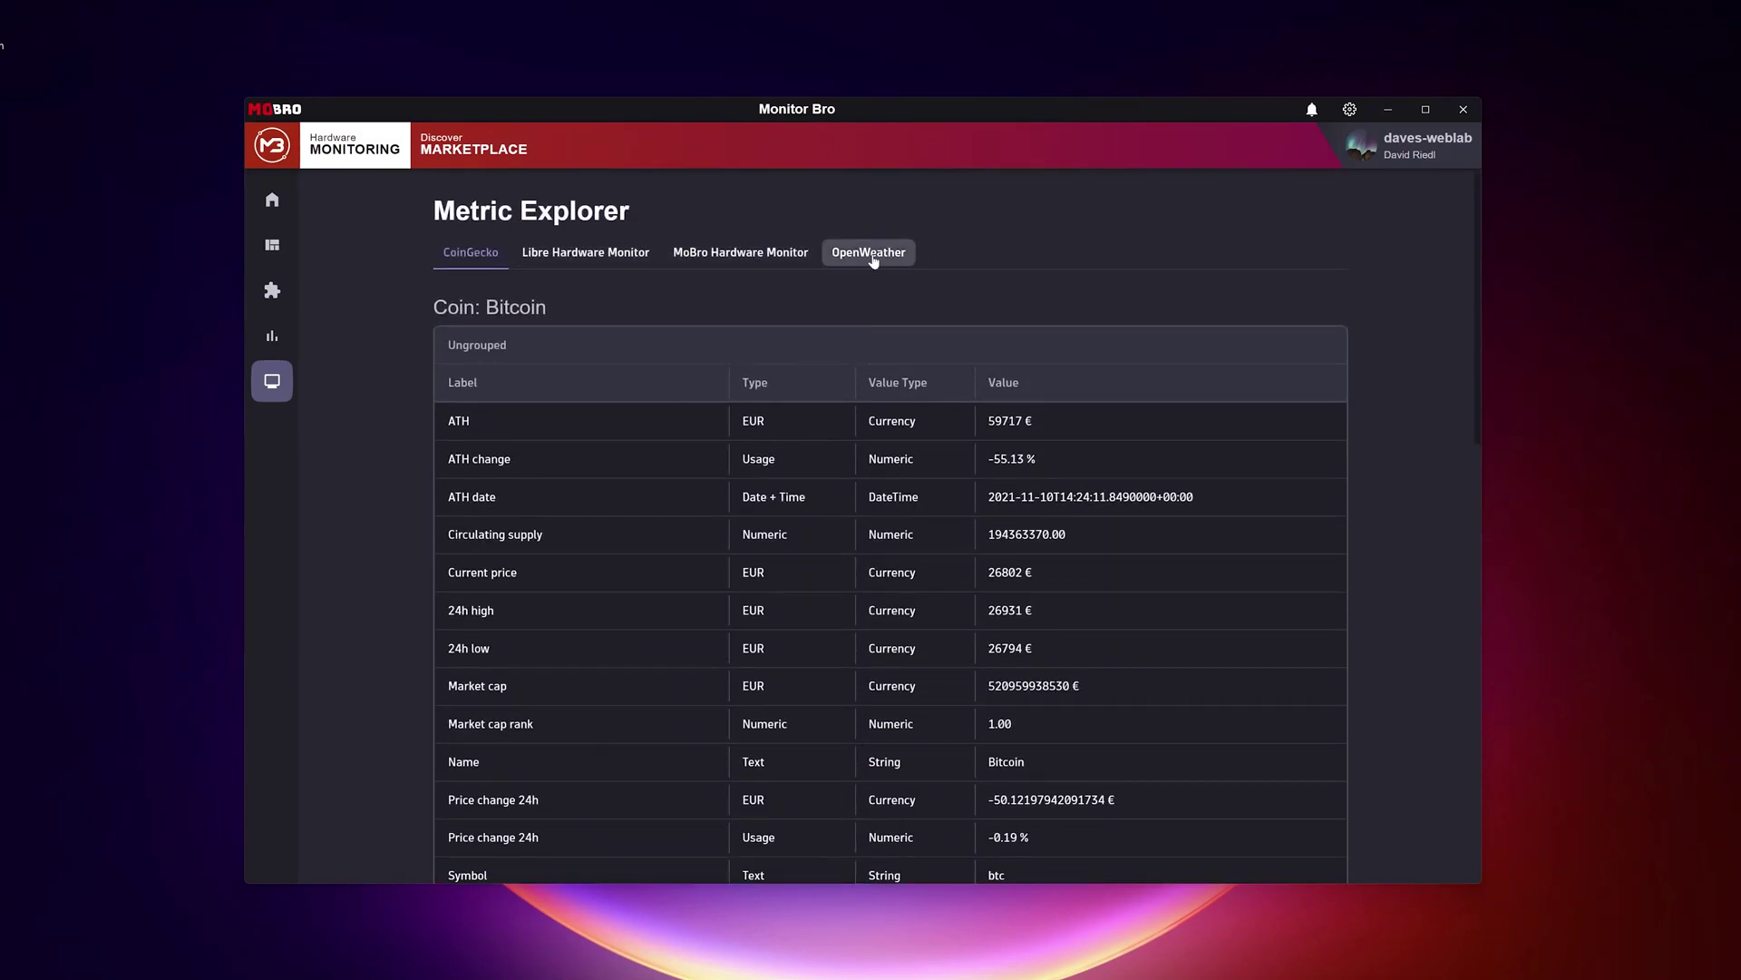
Browse the Libre Hardware Monitor battery, graphics card and processor readings
left_click(591, 256)
scroll(592, 368, "down", 3)
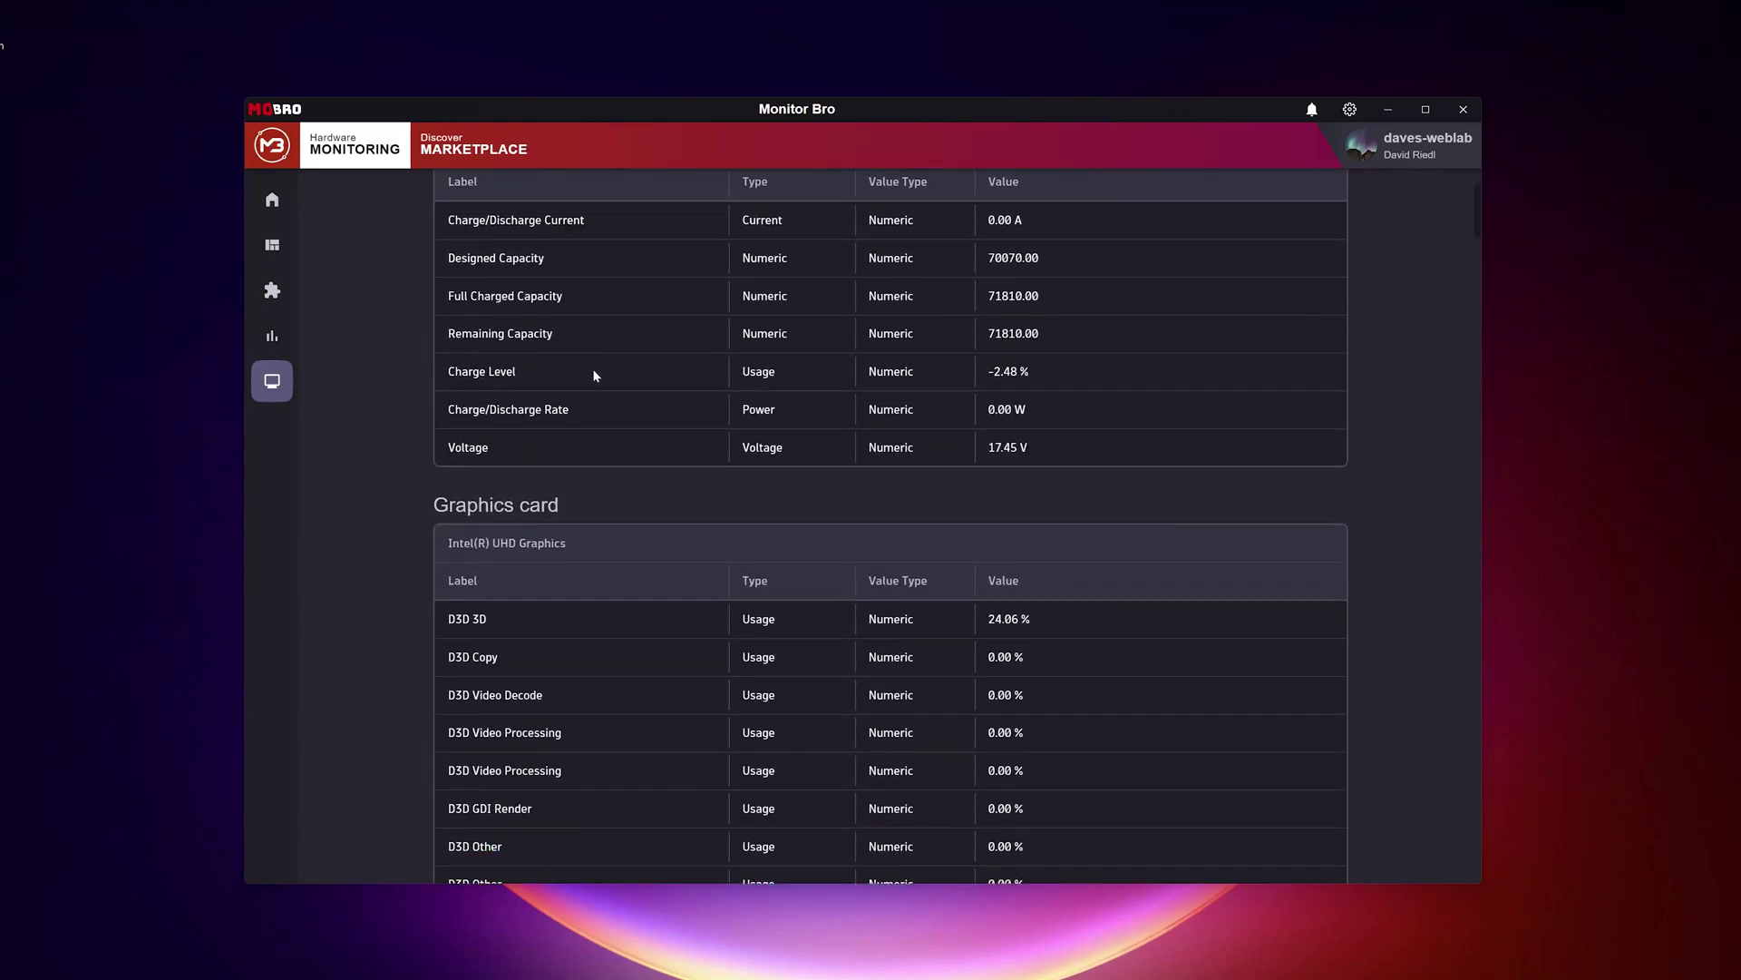
scroll(594, 374, "down", 8)
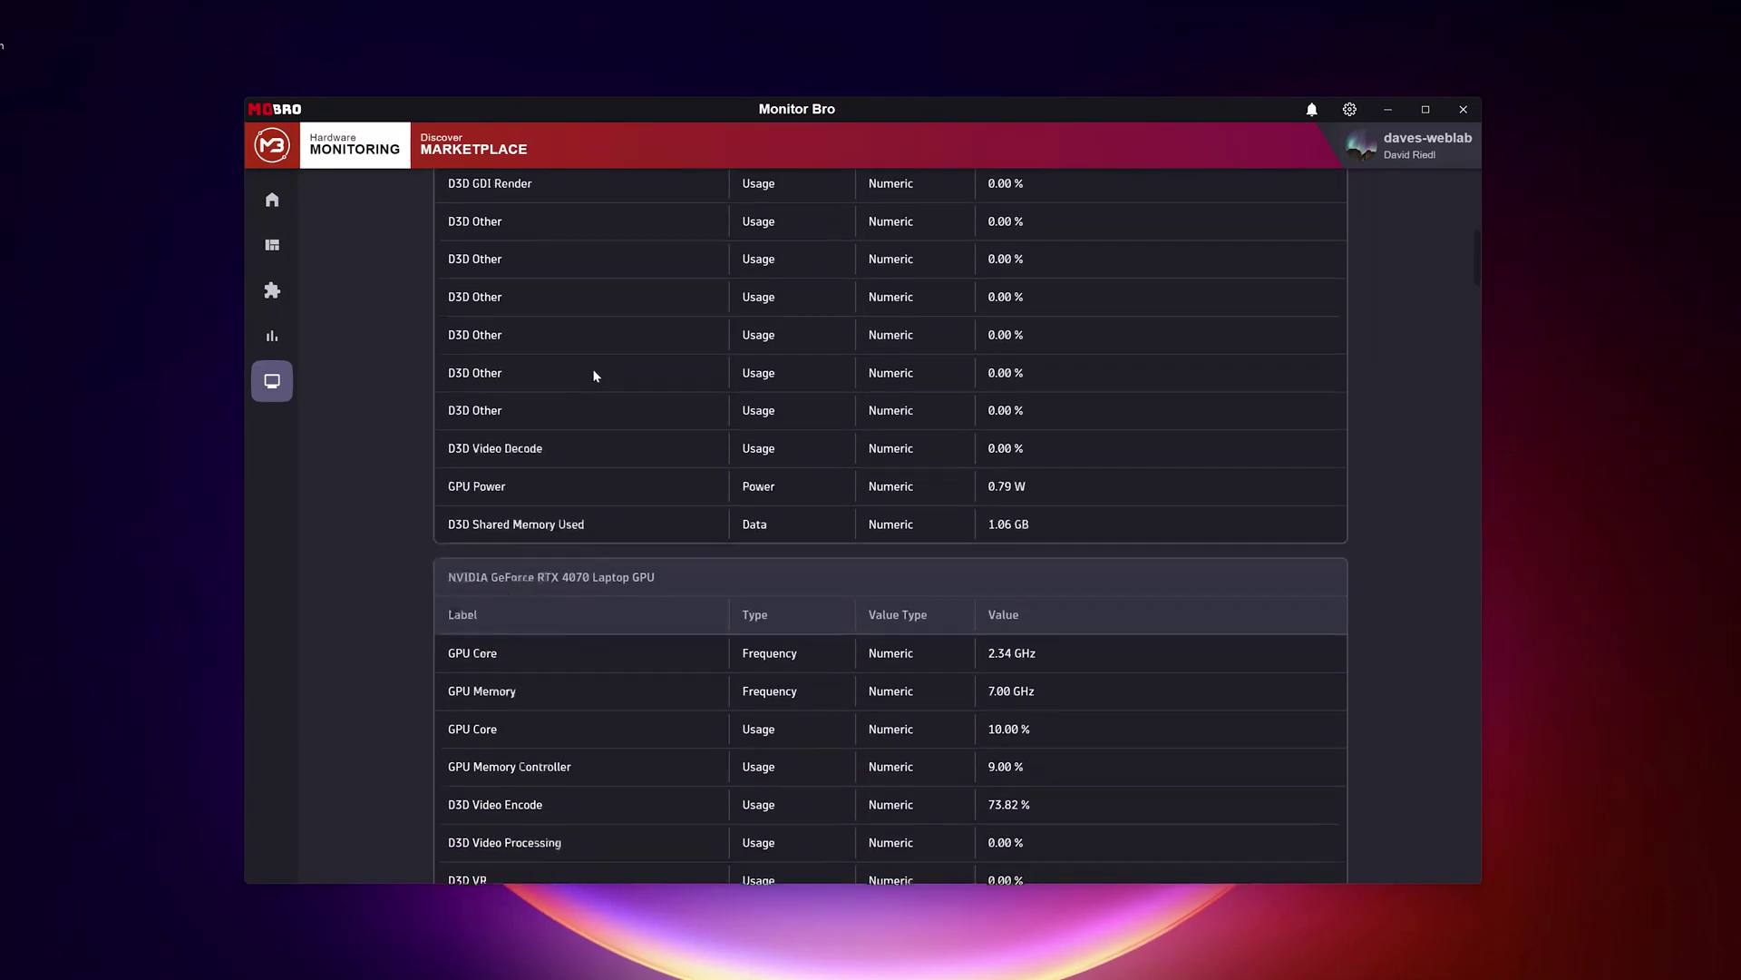
scroll(594, 374, "down", 7)
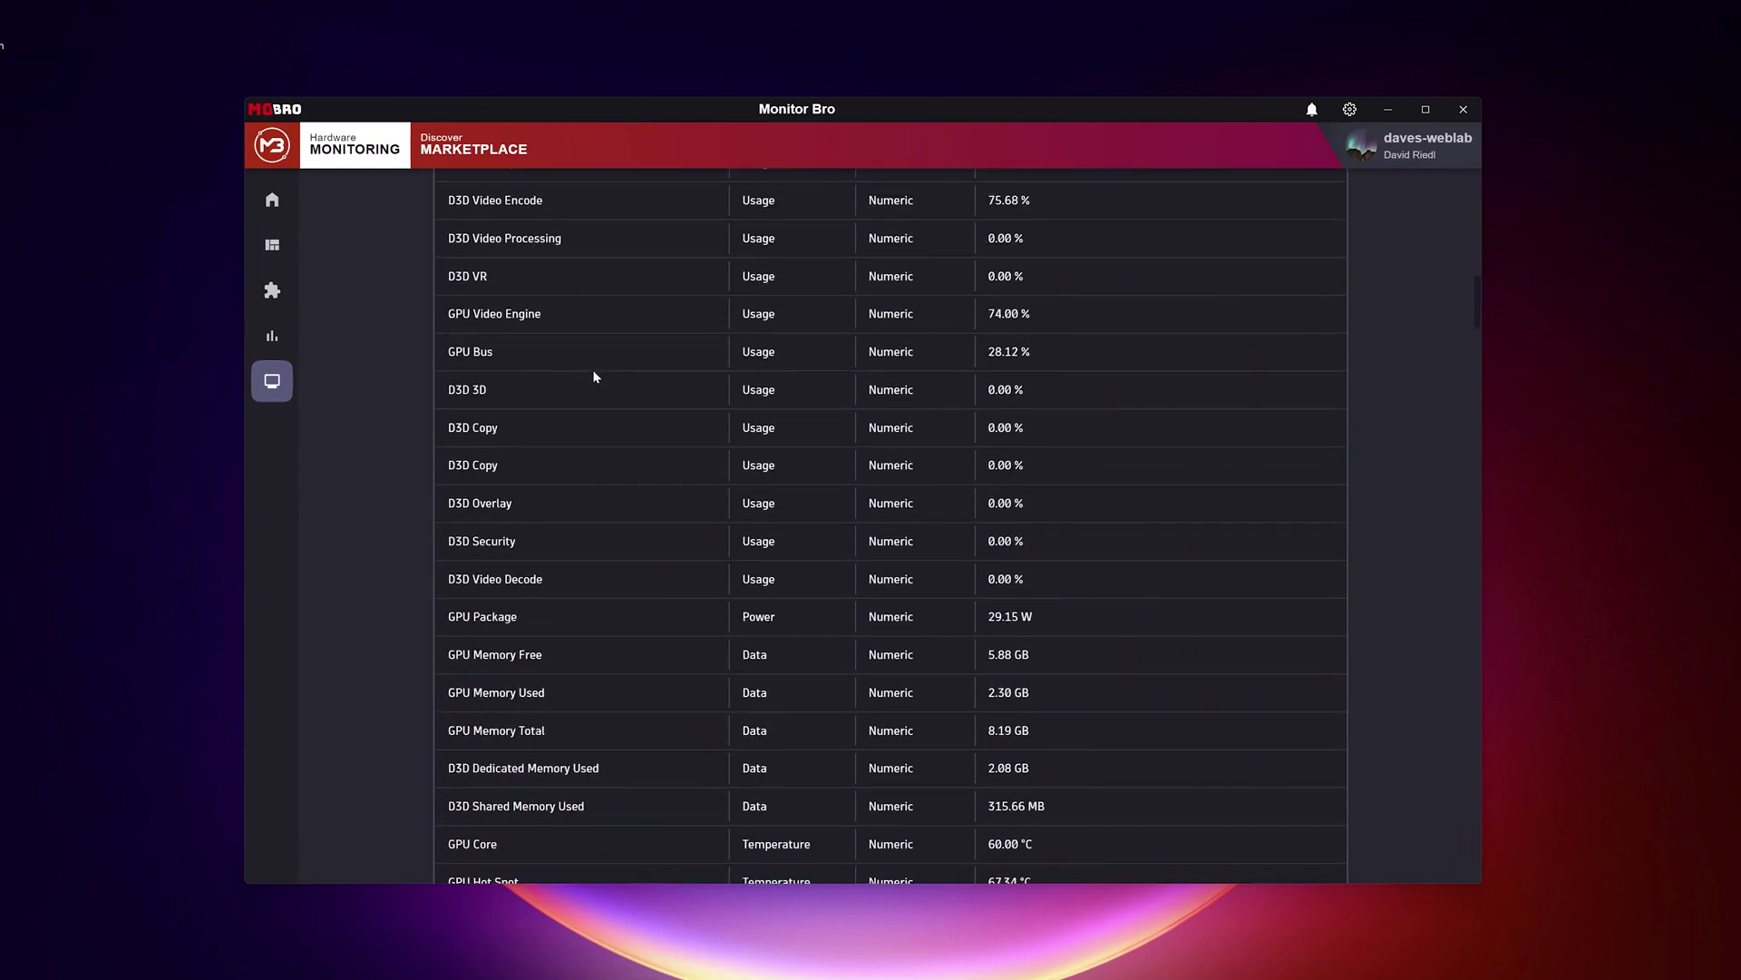
scroll(594, 375, "down", 10)
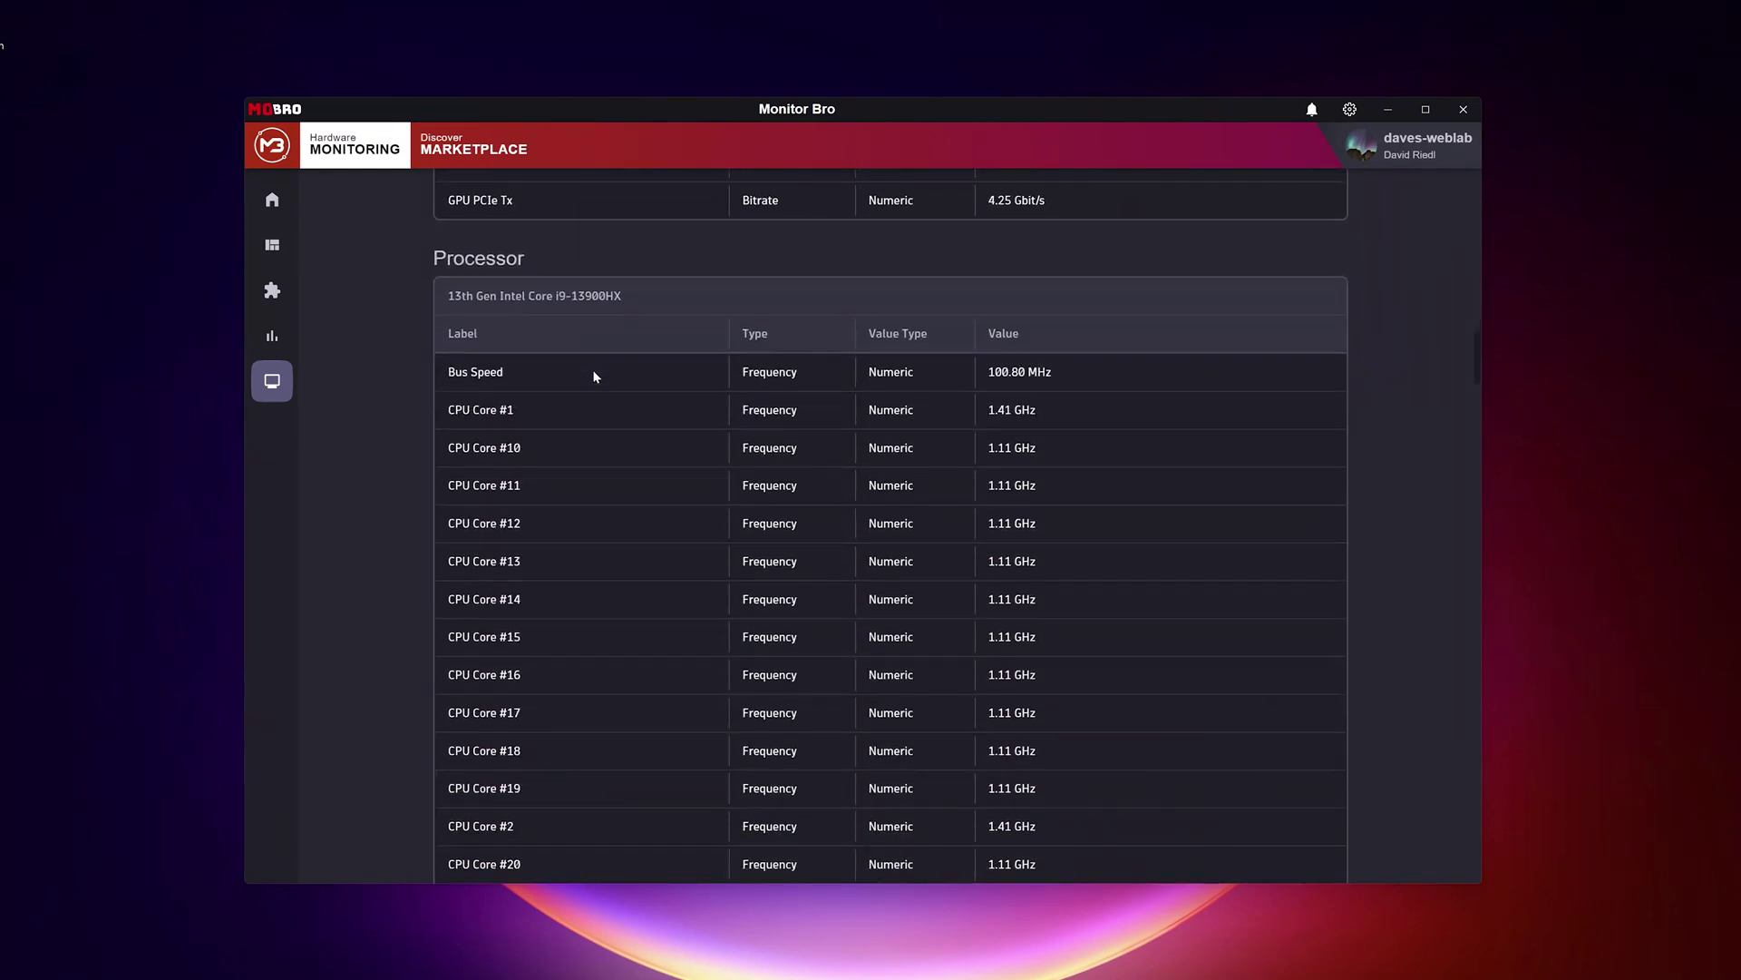
scroll(594, 374, "down", 5)
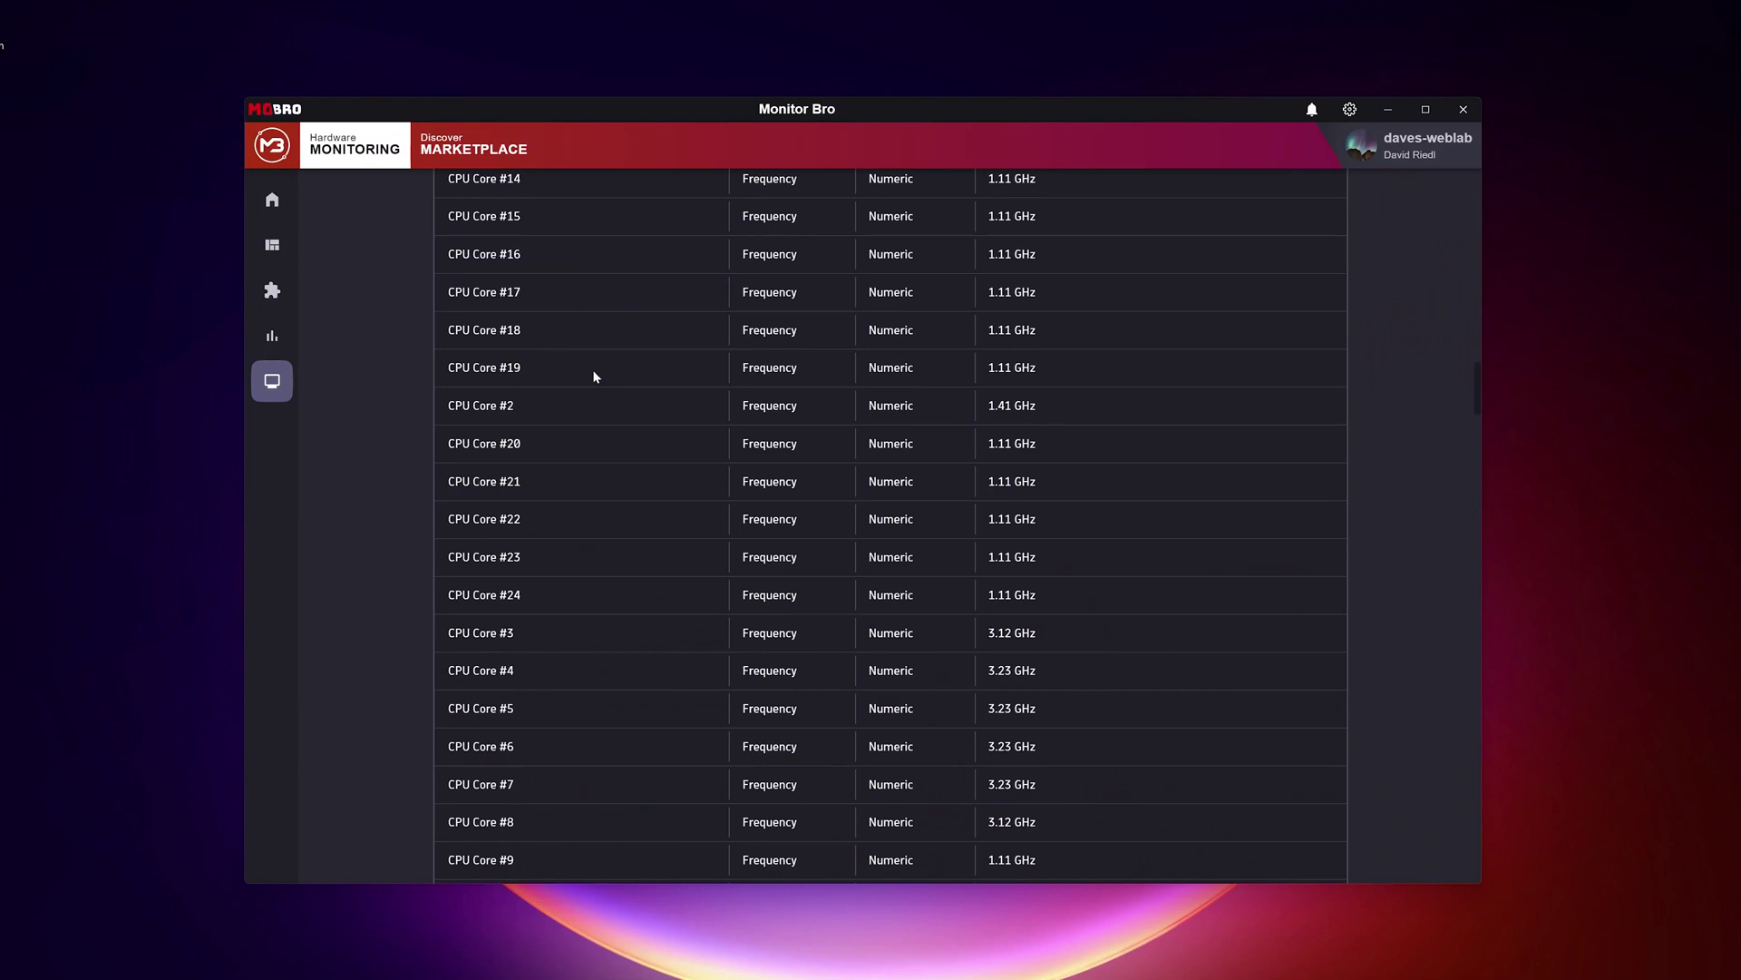
scroll(594, 376, "down", 20)
scroll(593, 372, "up", 20)
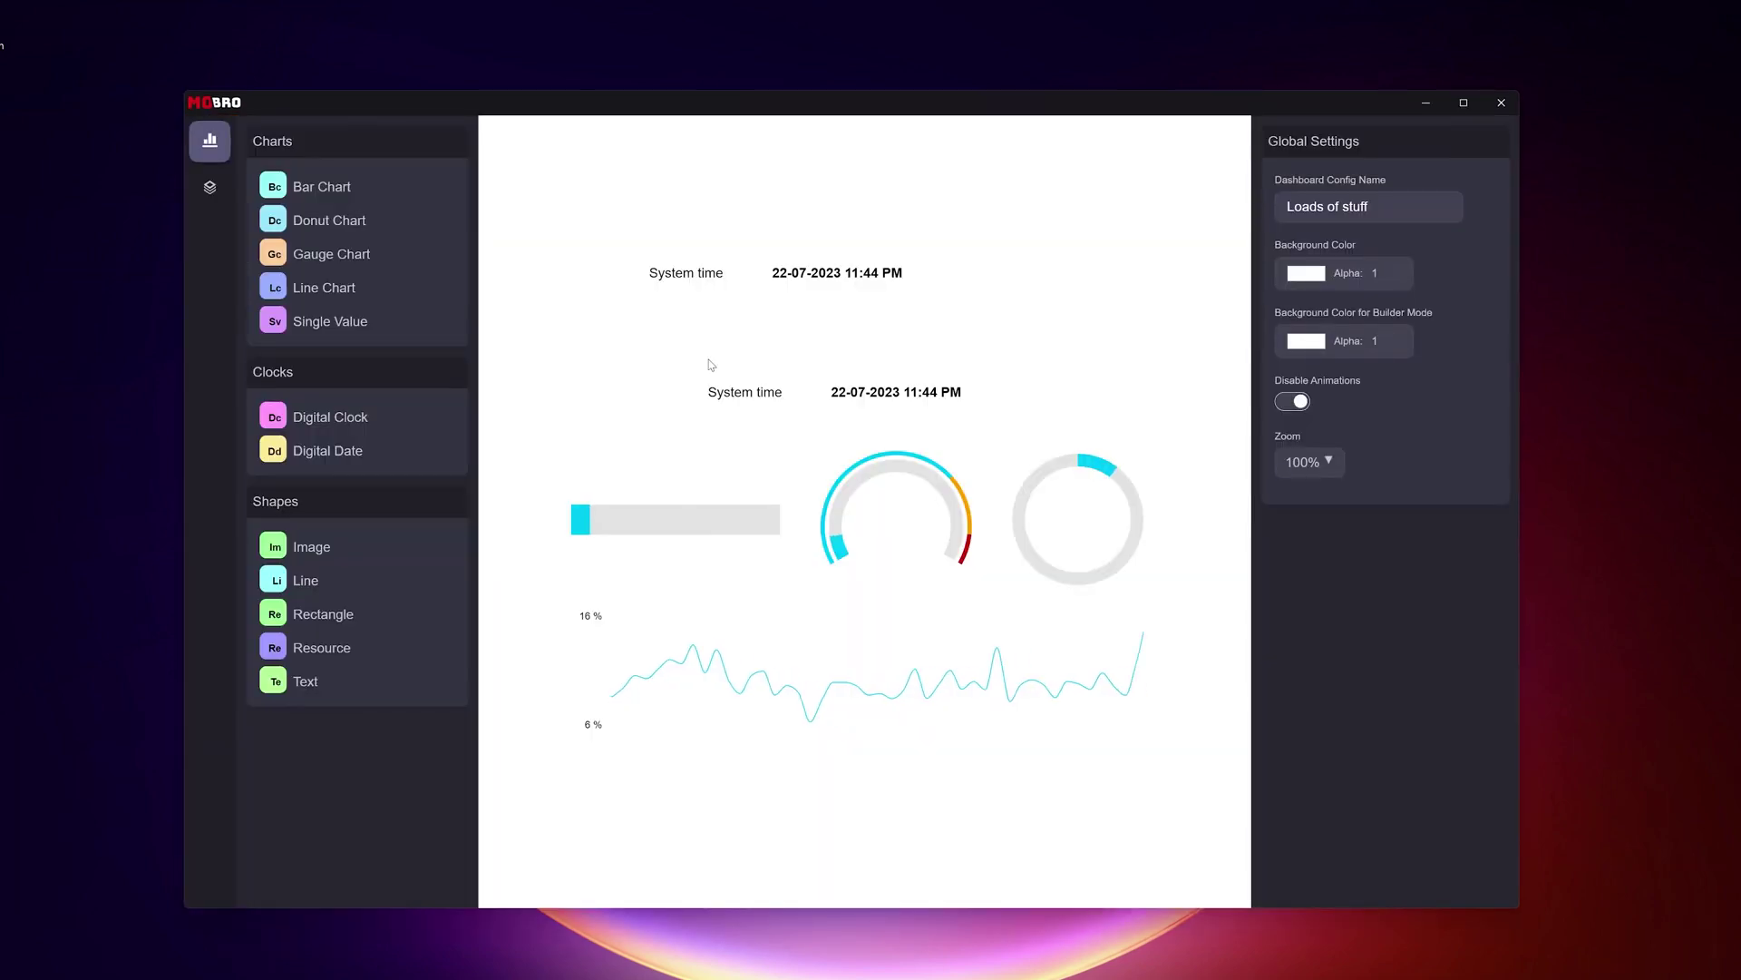
Delete the top System time widget, then paste a copy of the remaining one and nudge it
left_click(703, 274)
left_click_drag(704, 274, 669, 270)
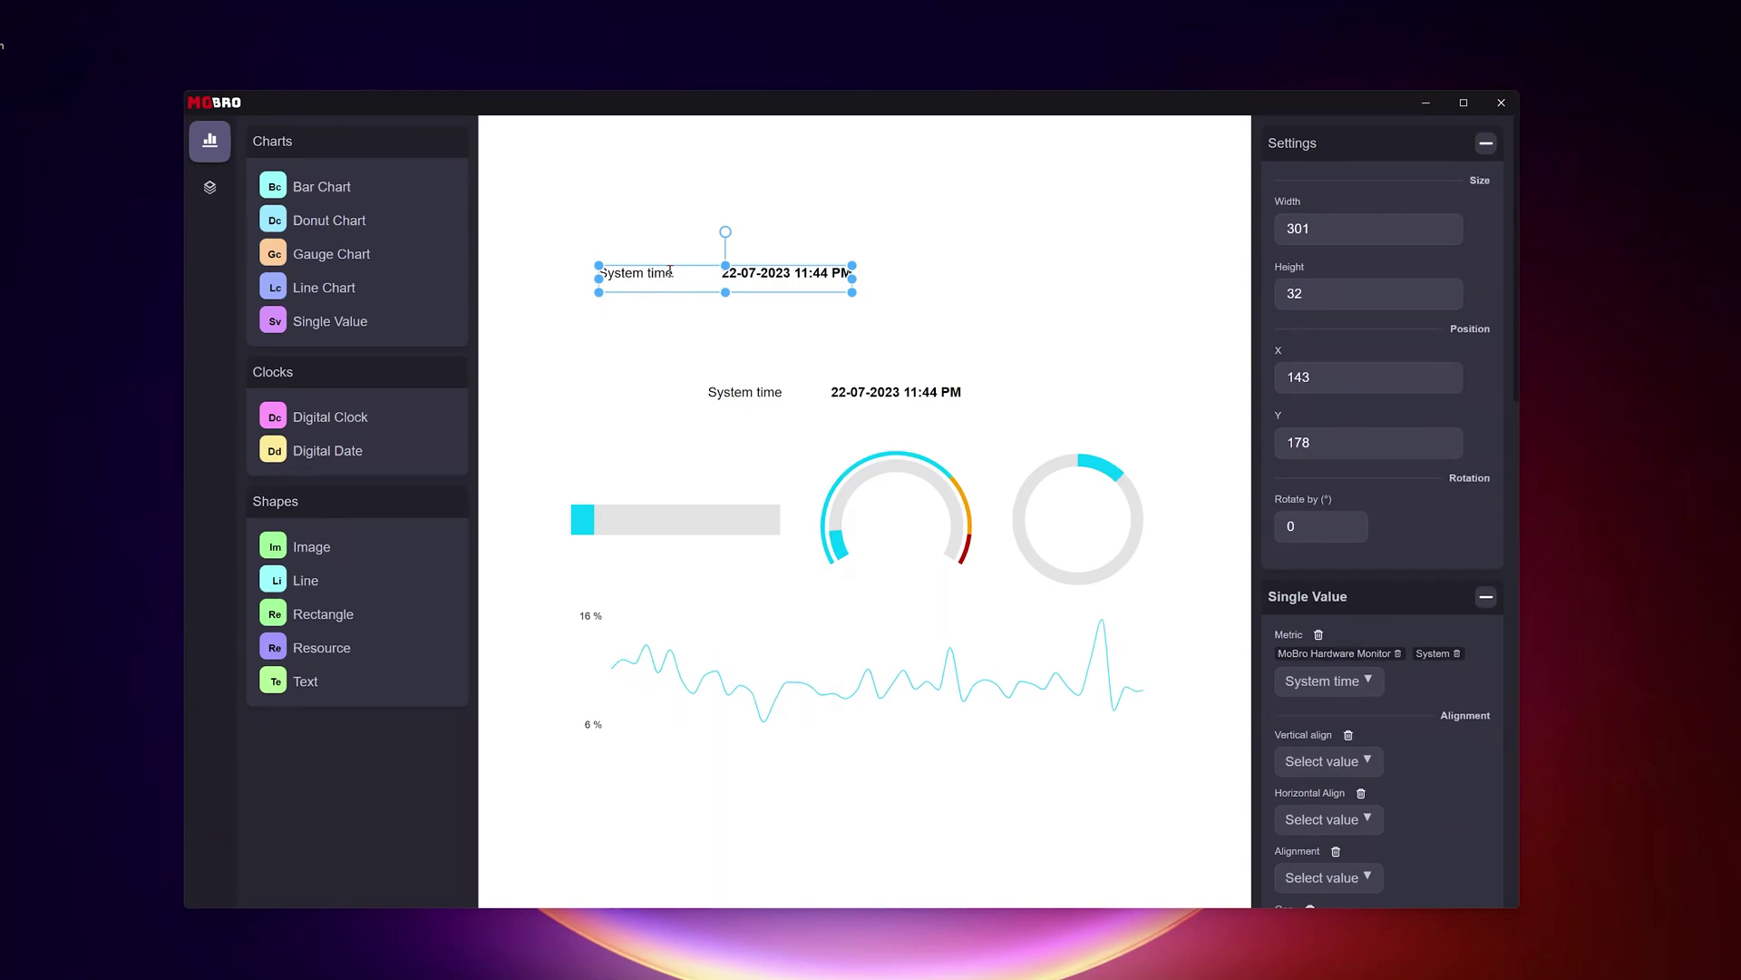
key("Delete")
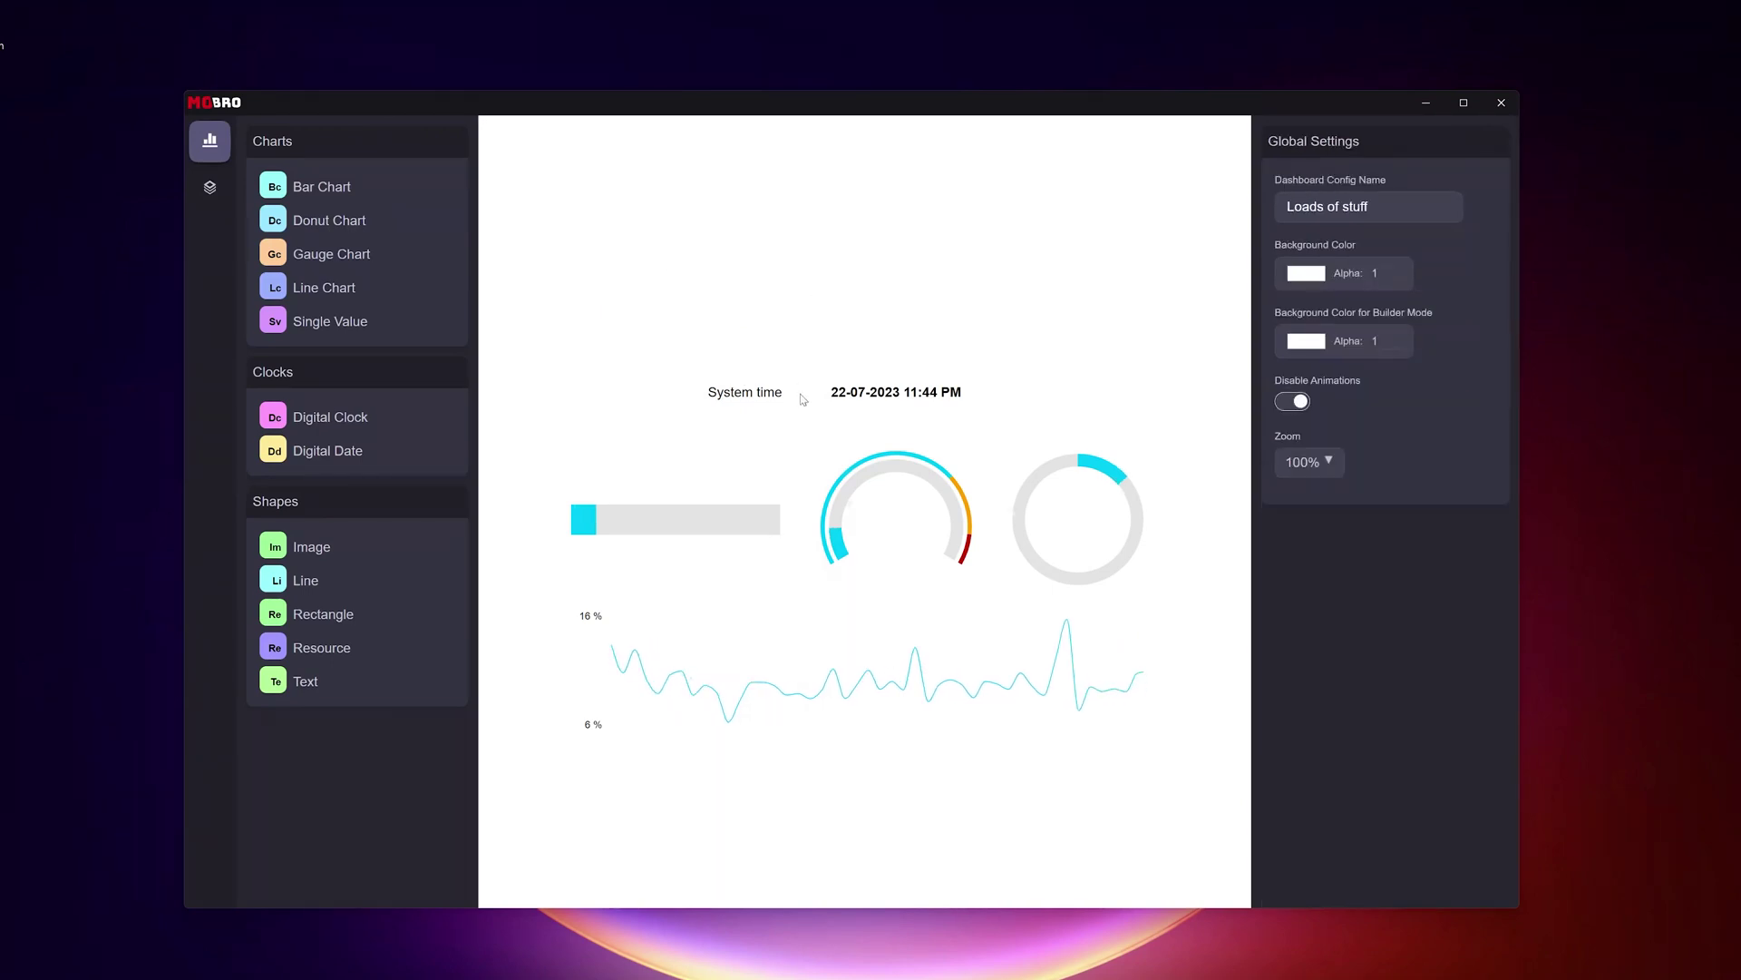
left_click(802, 399)
key("ctrl+v")
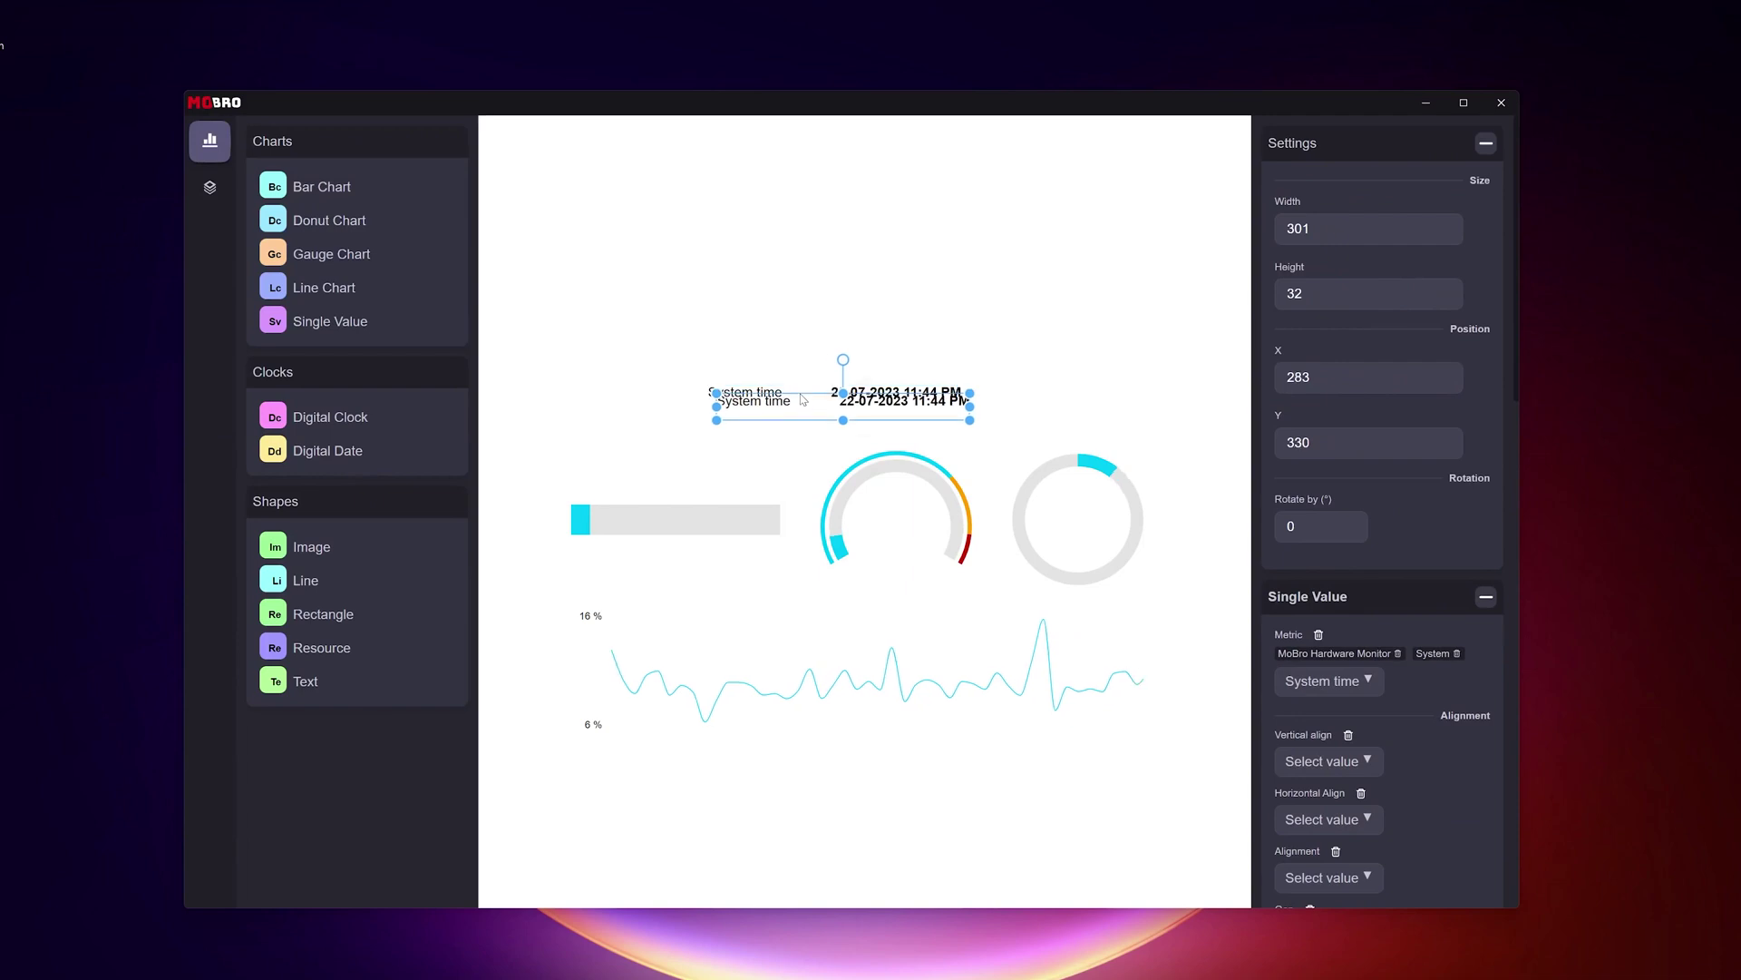
key("Up")
key("Up")
key("Up")
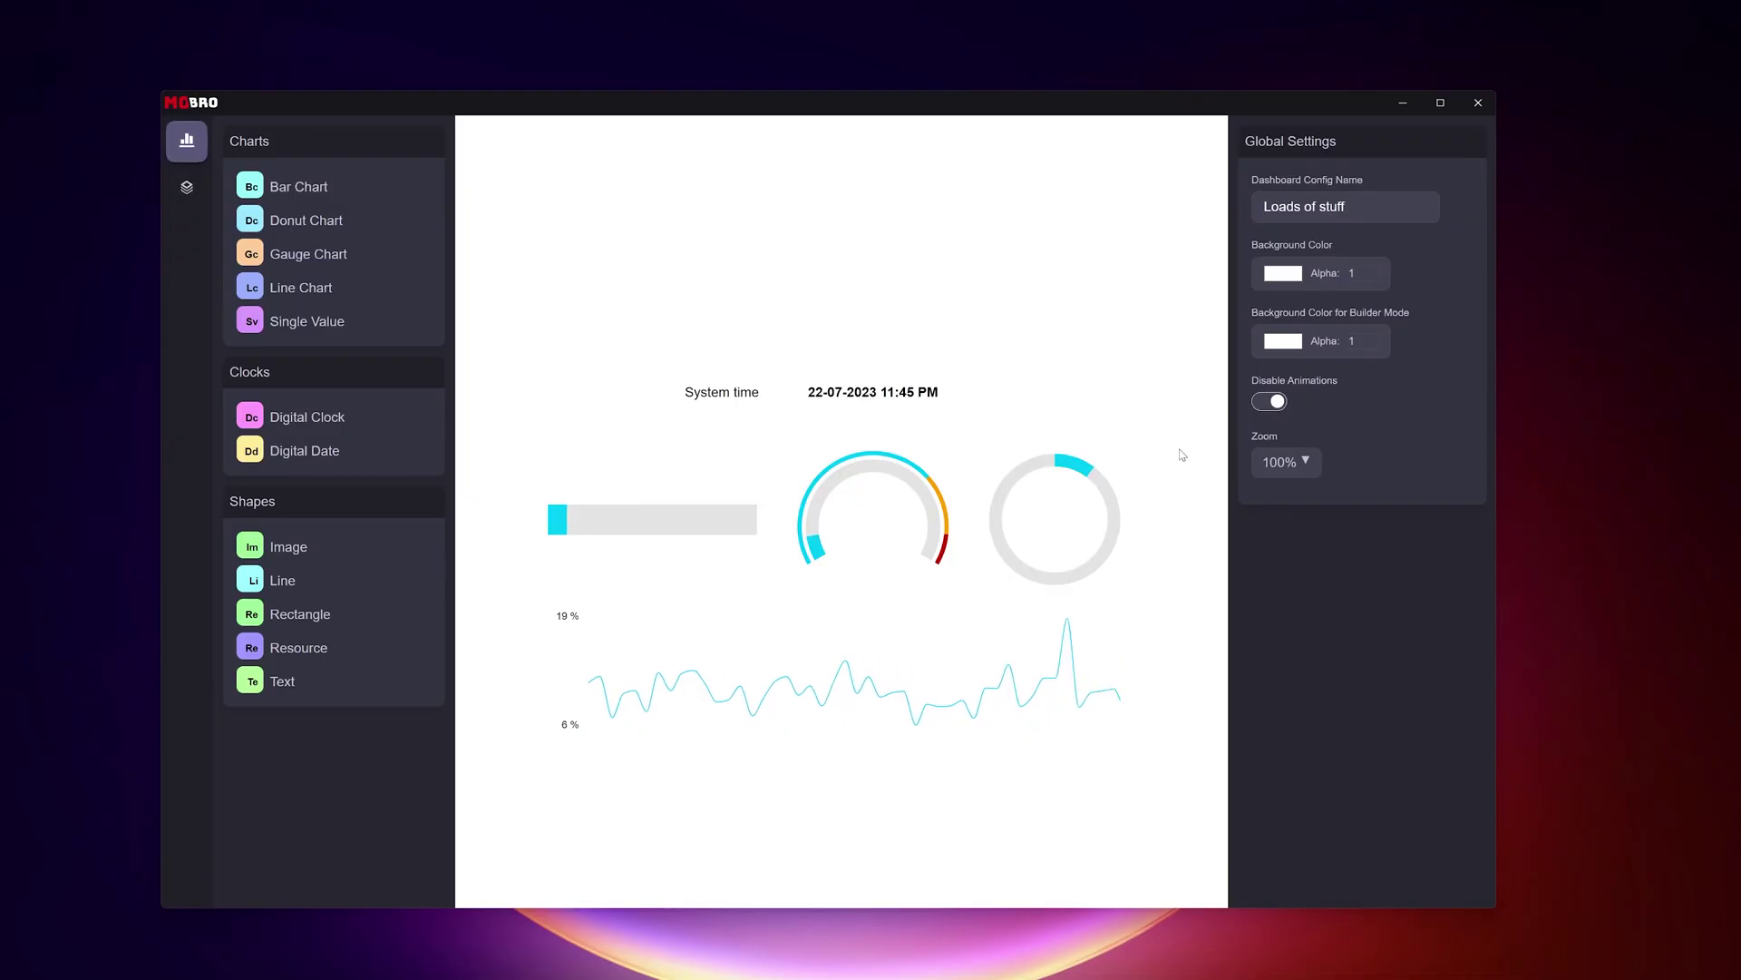
left_click(1270, 408)
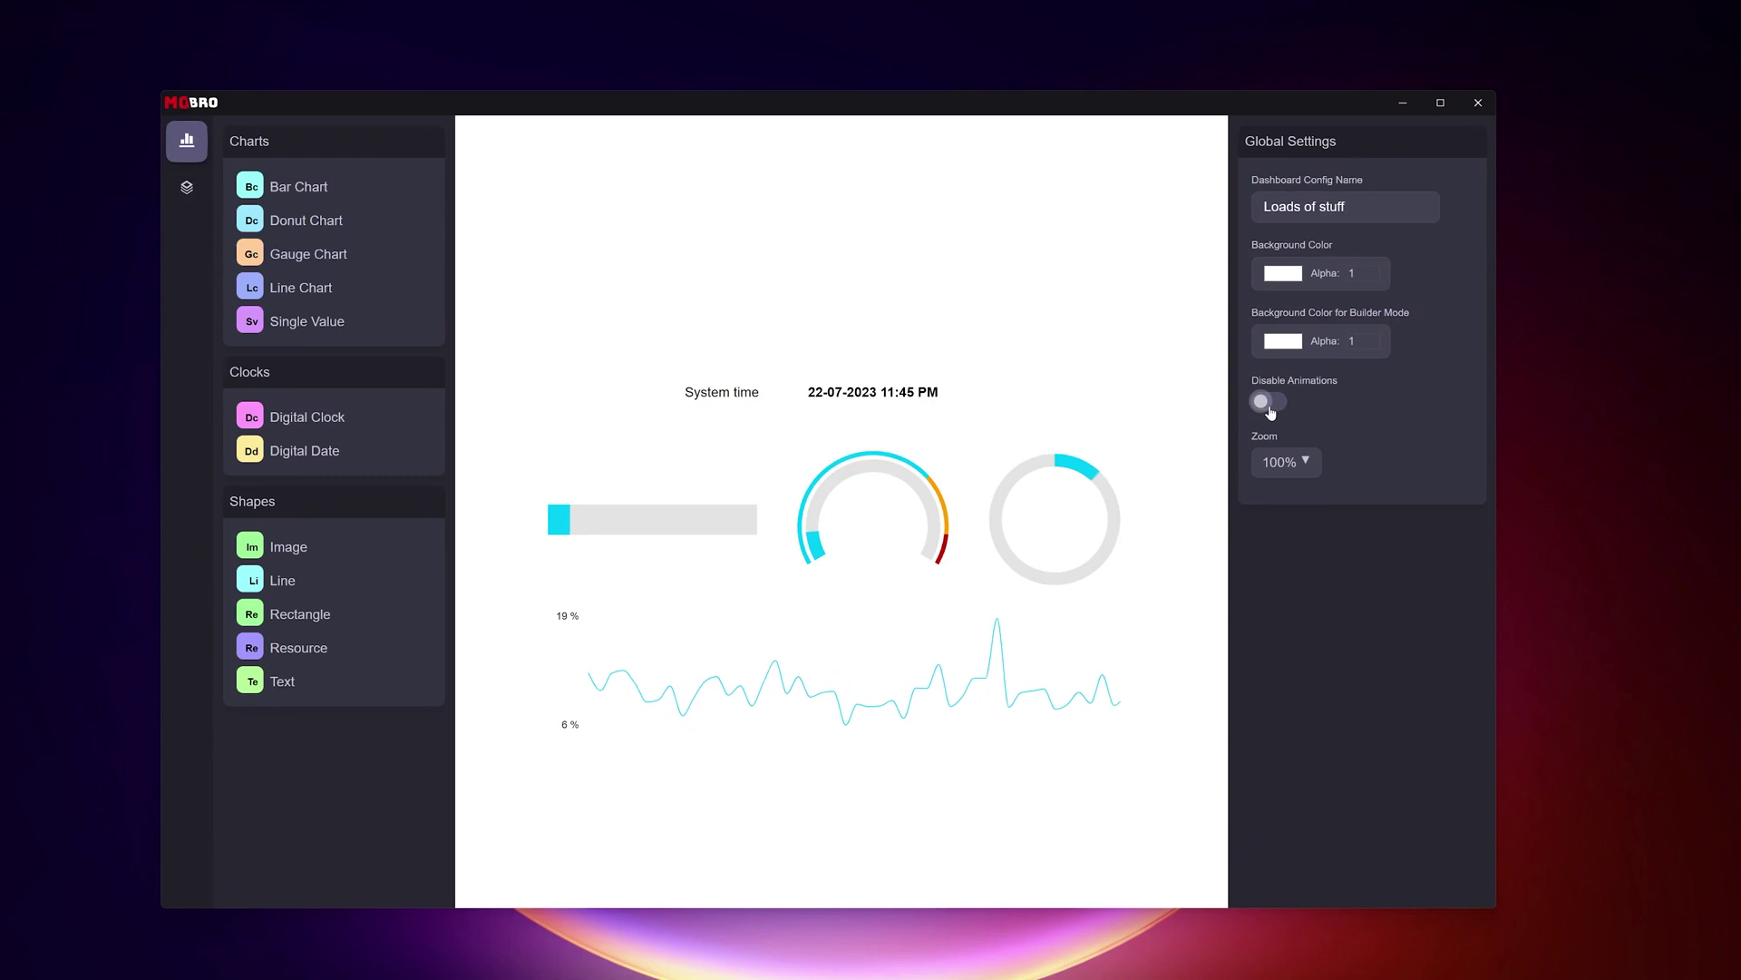
left_click(1270, 409)
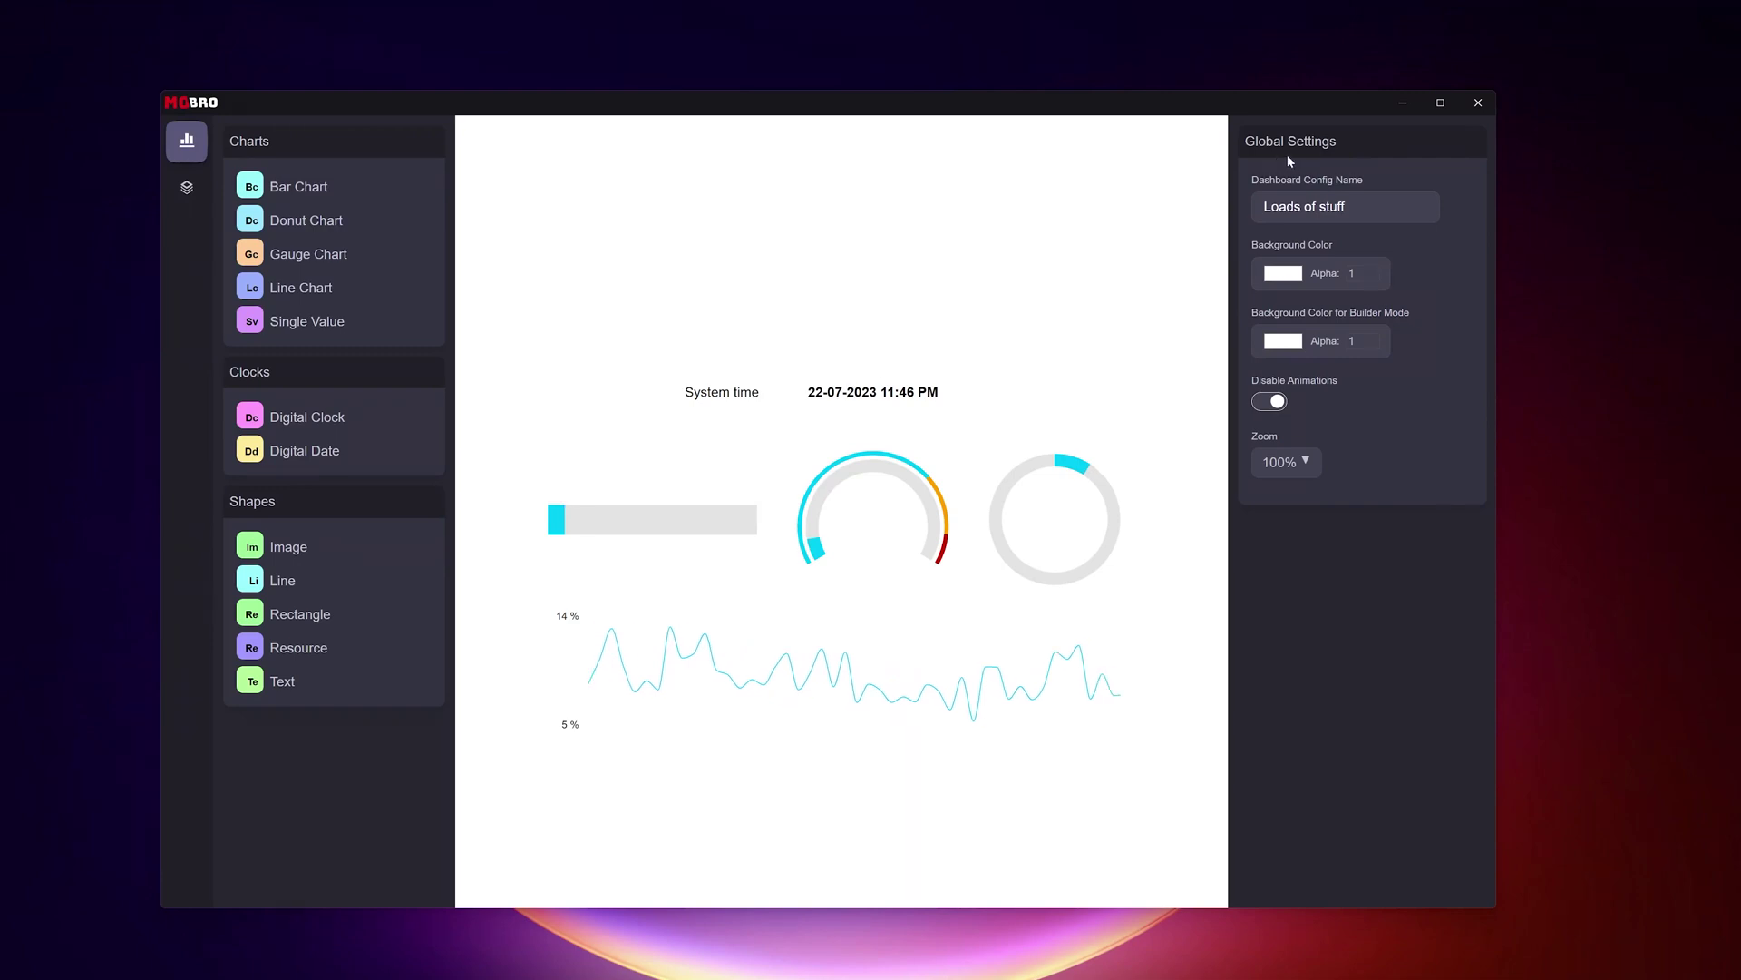
Open the General app settings and browse the timezone list, keeping Europe/Vienna
left_click(1402, 105)
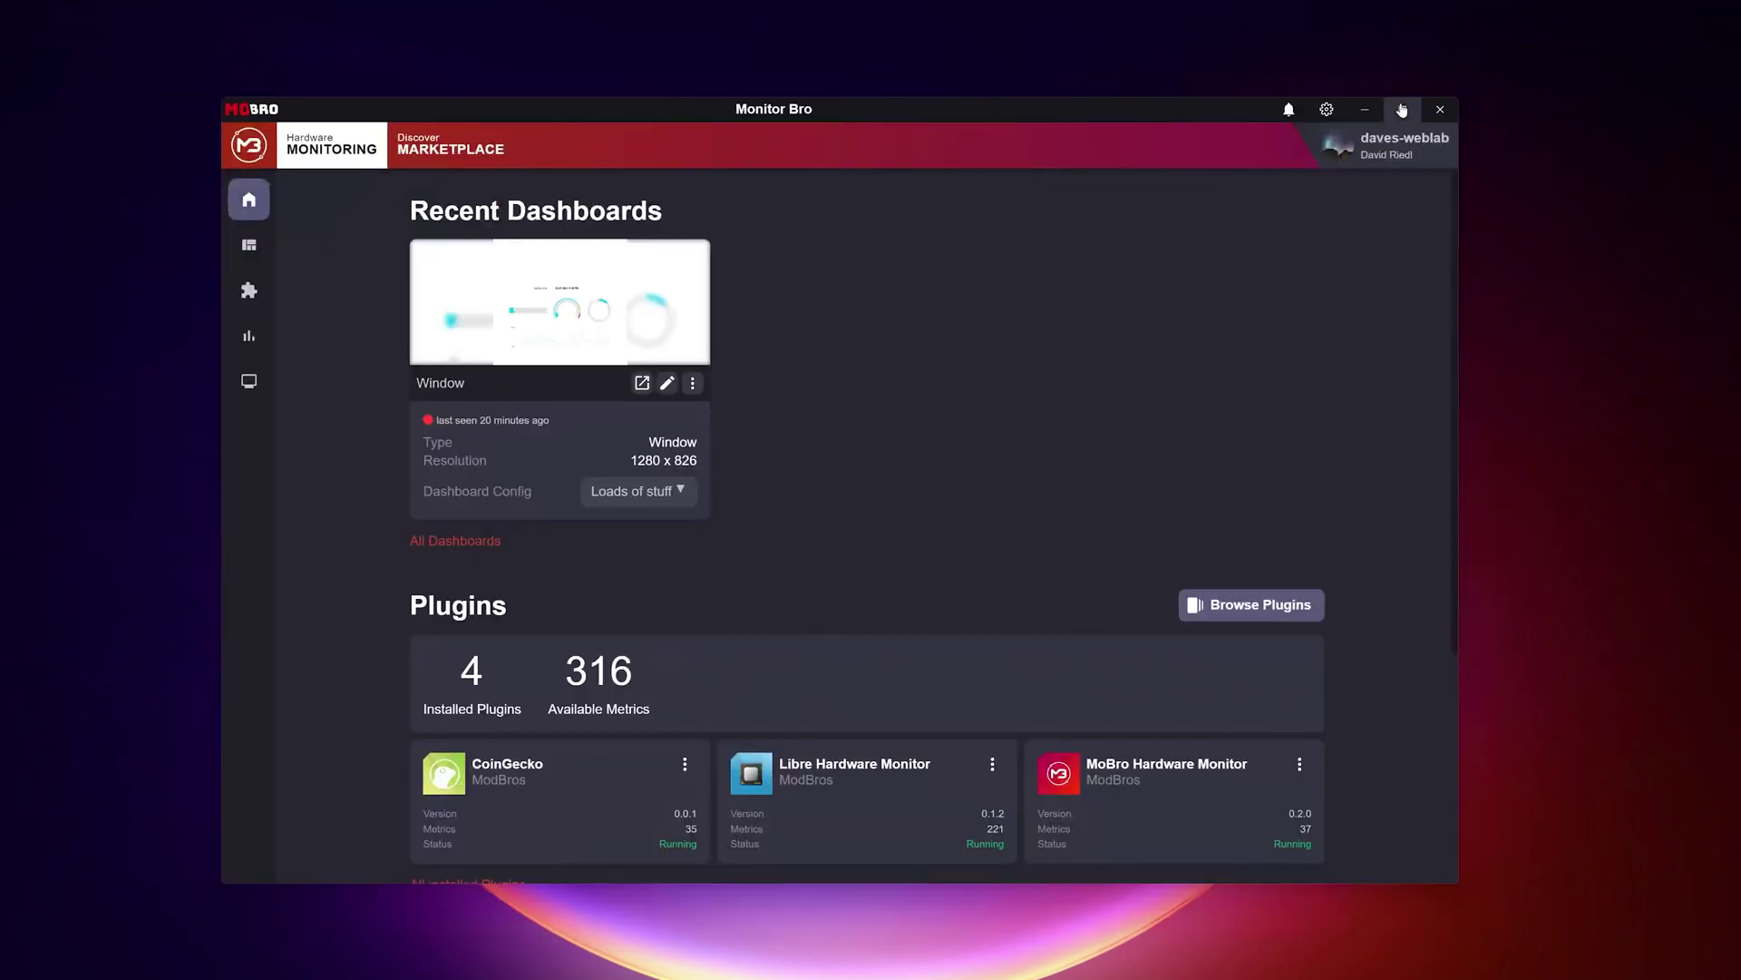
left_click(1366, 158)
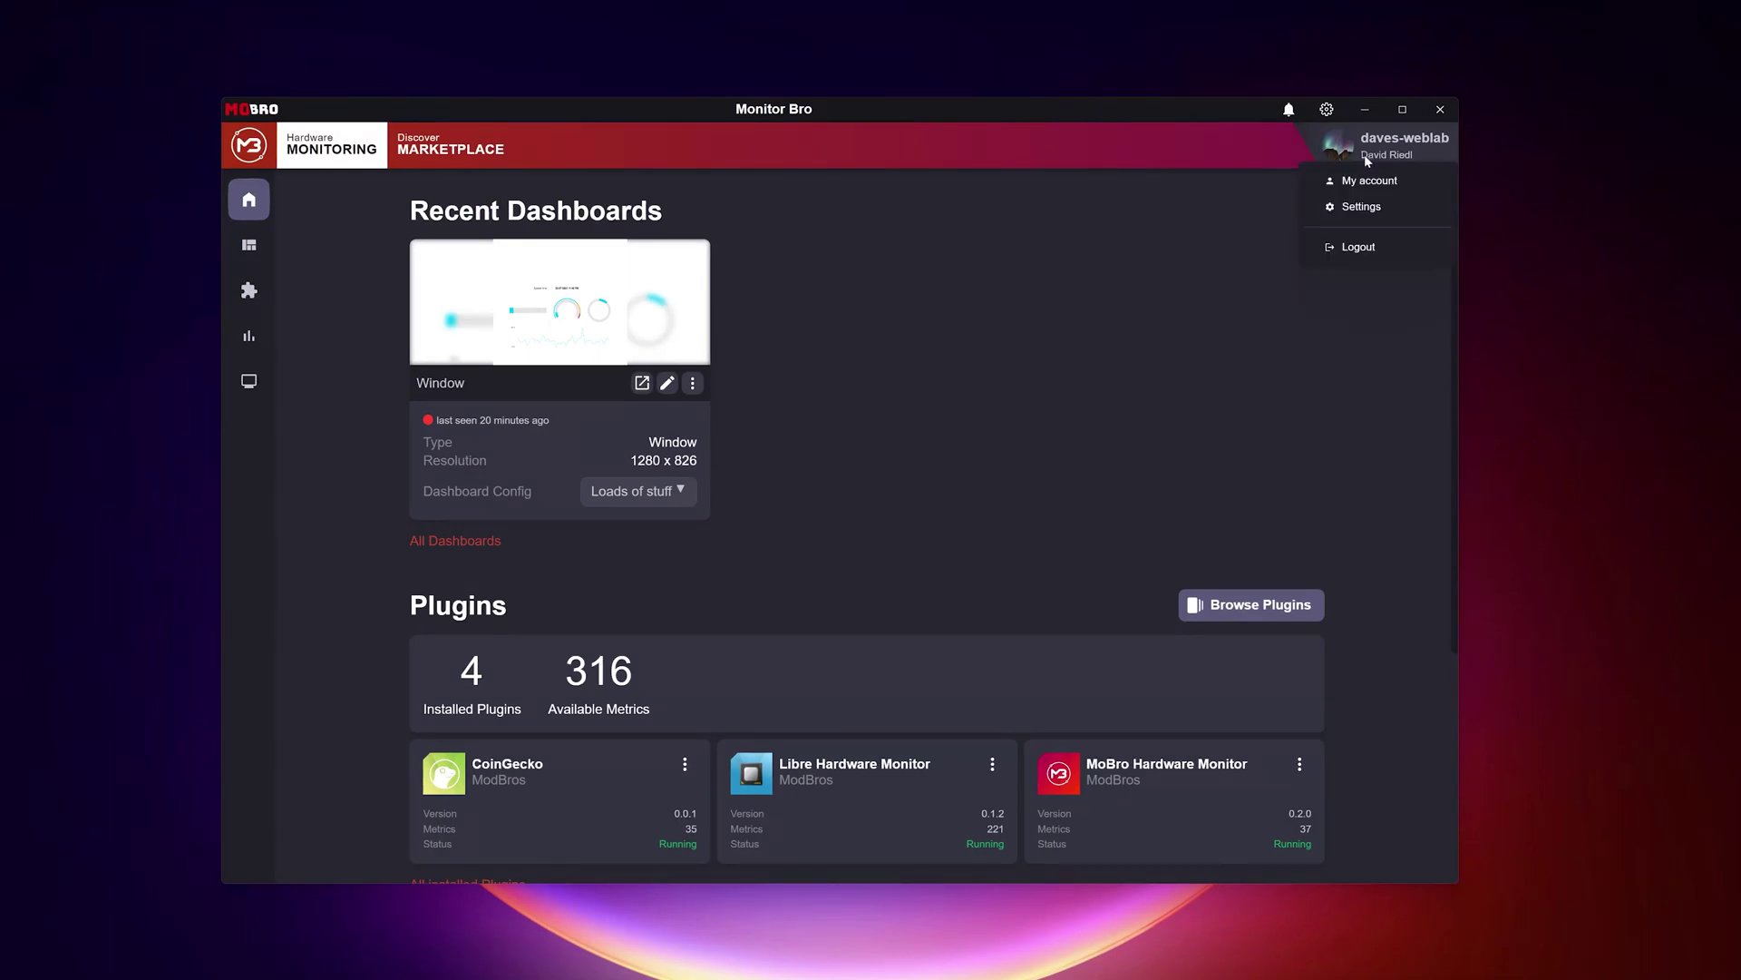
left_click(1356, 208)
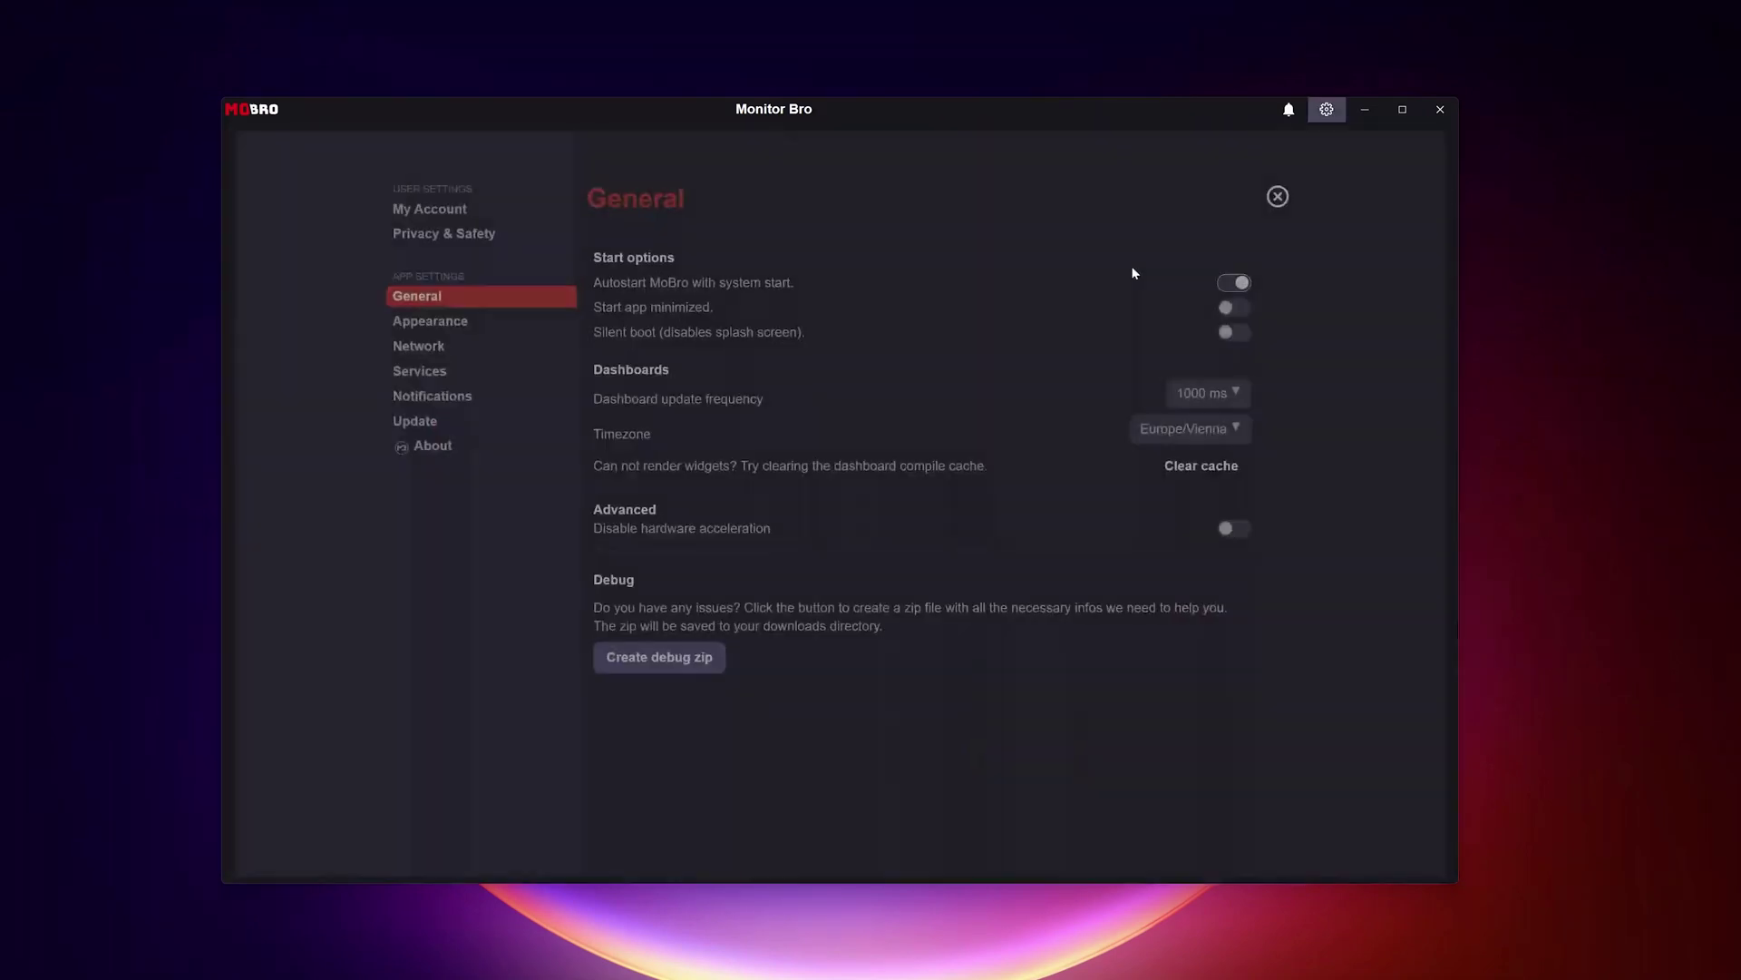
left_click(1177, 438)
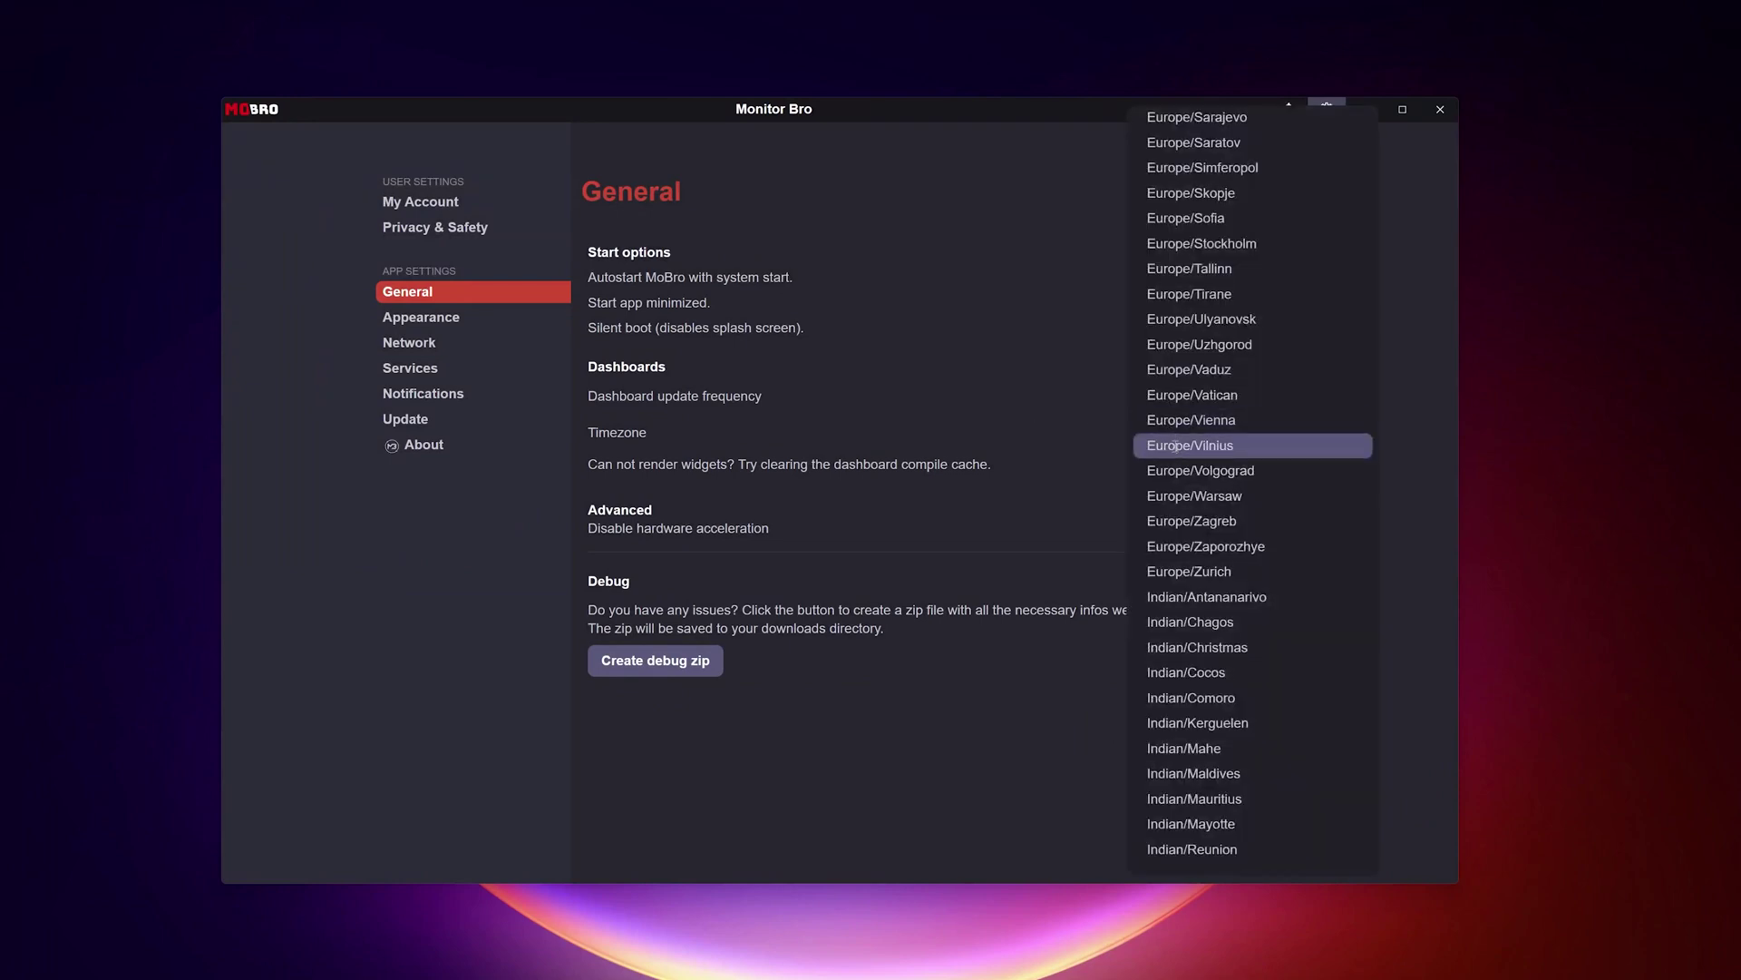
scroll(1170, 562, "down", 5)
left_click(1420, 555)
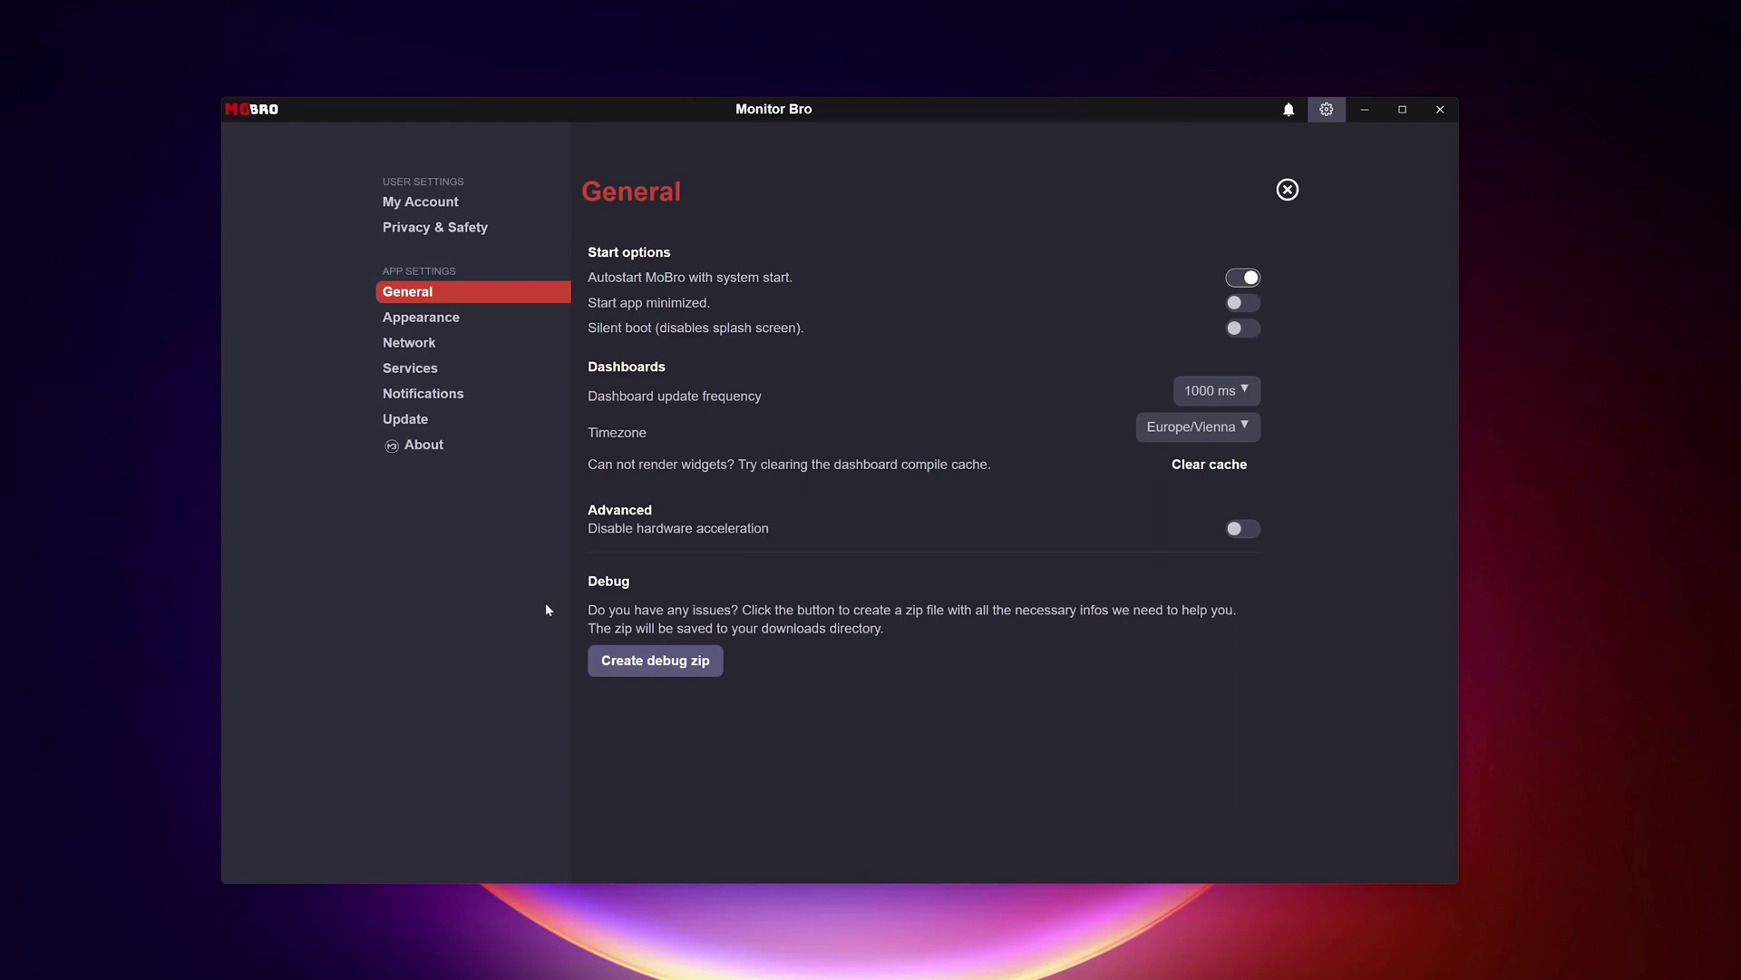
In Services, stop and restart the Legacy Dashboard Server, then close settings
left_click(426, 369)
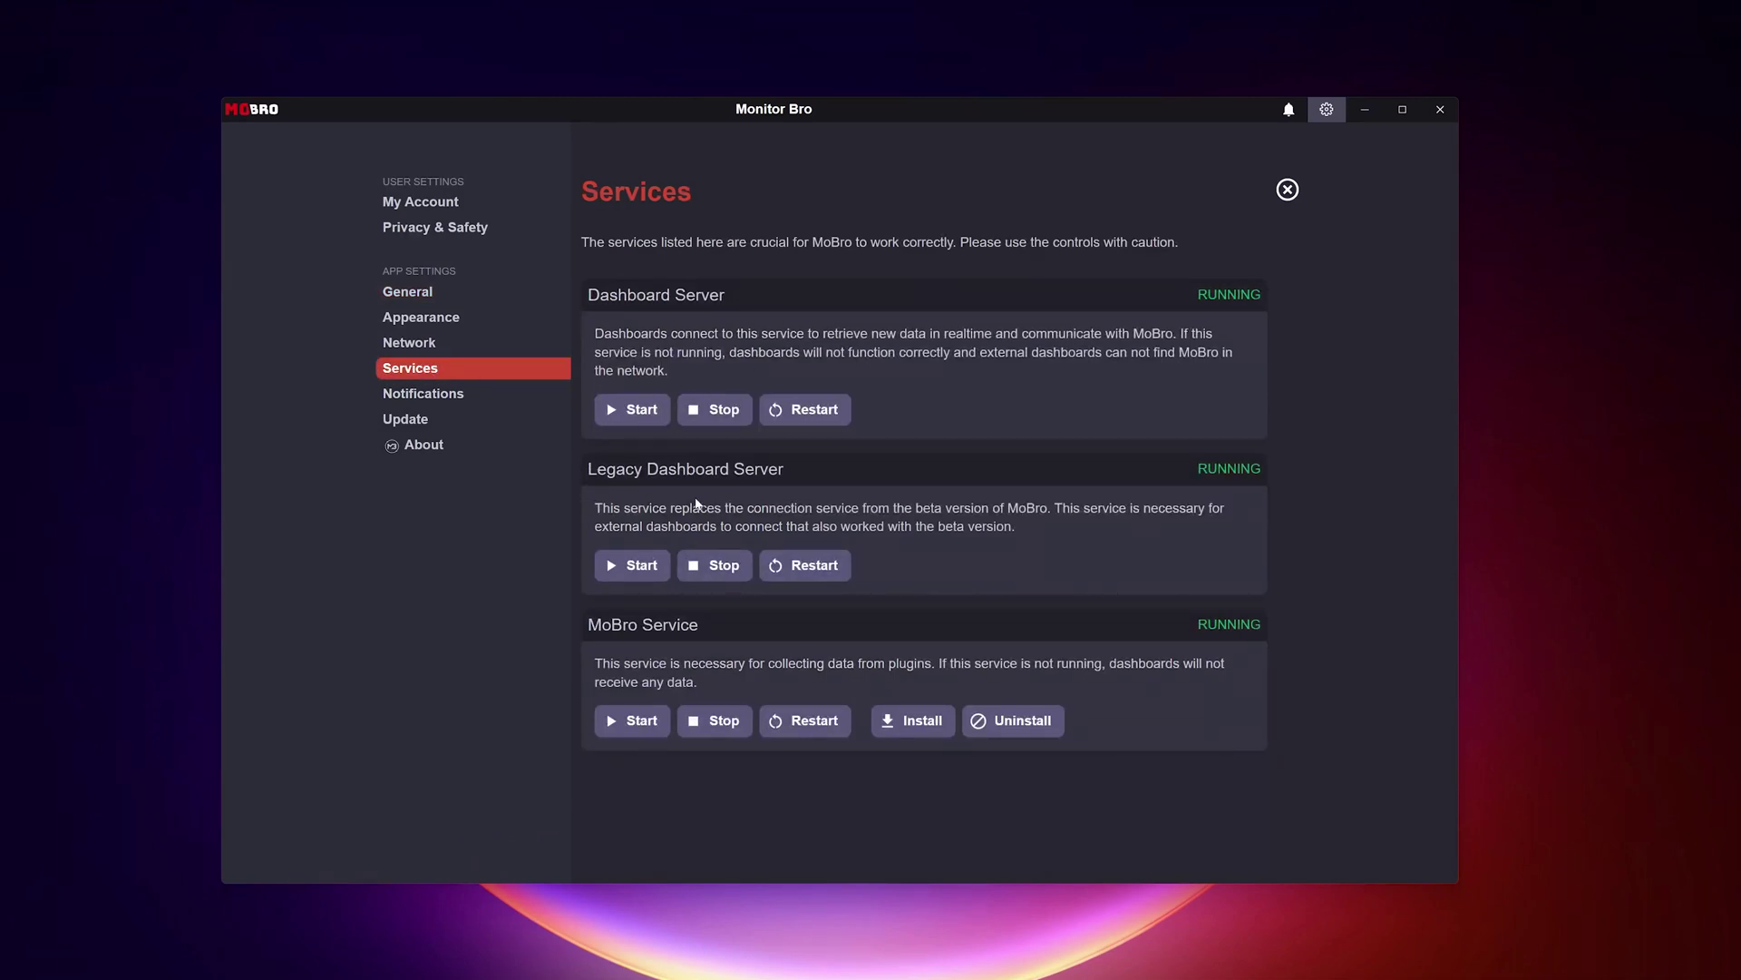
left_click(713, 566)
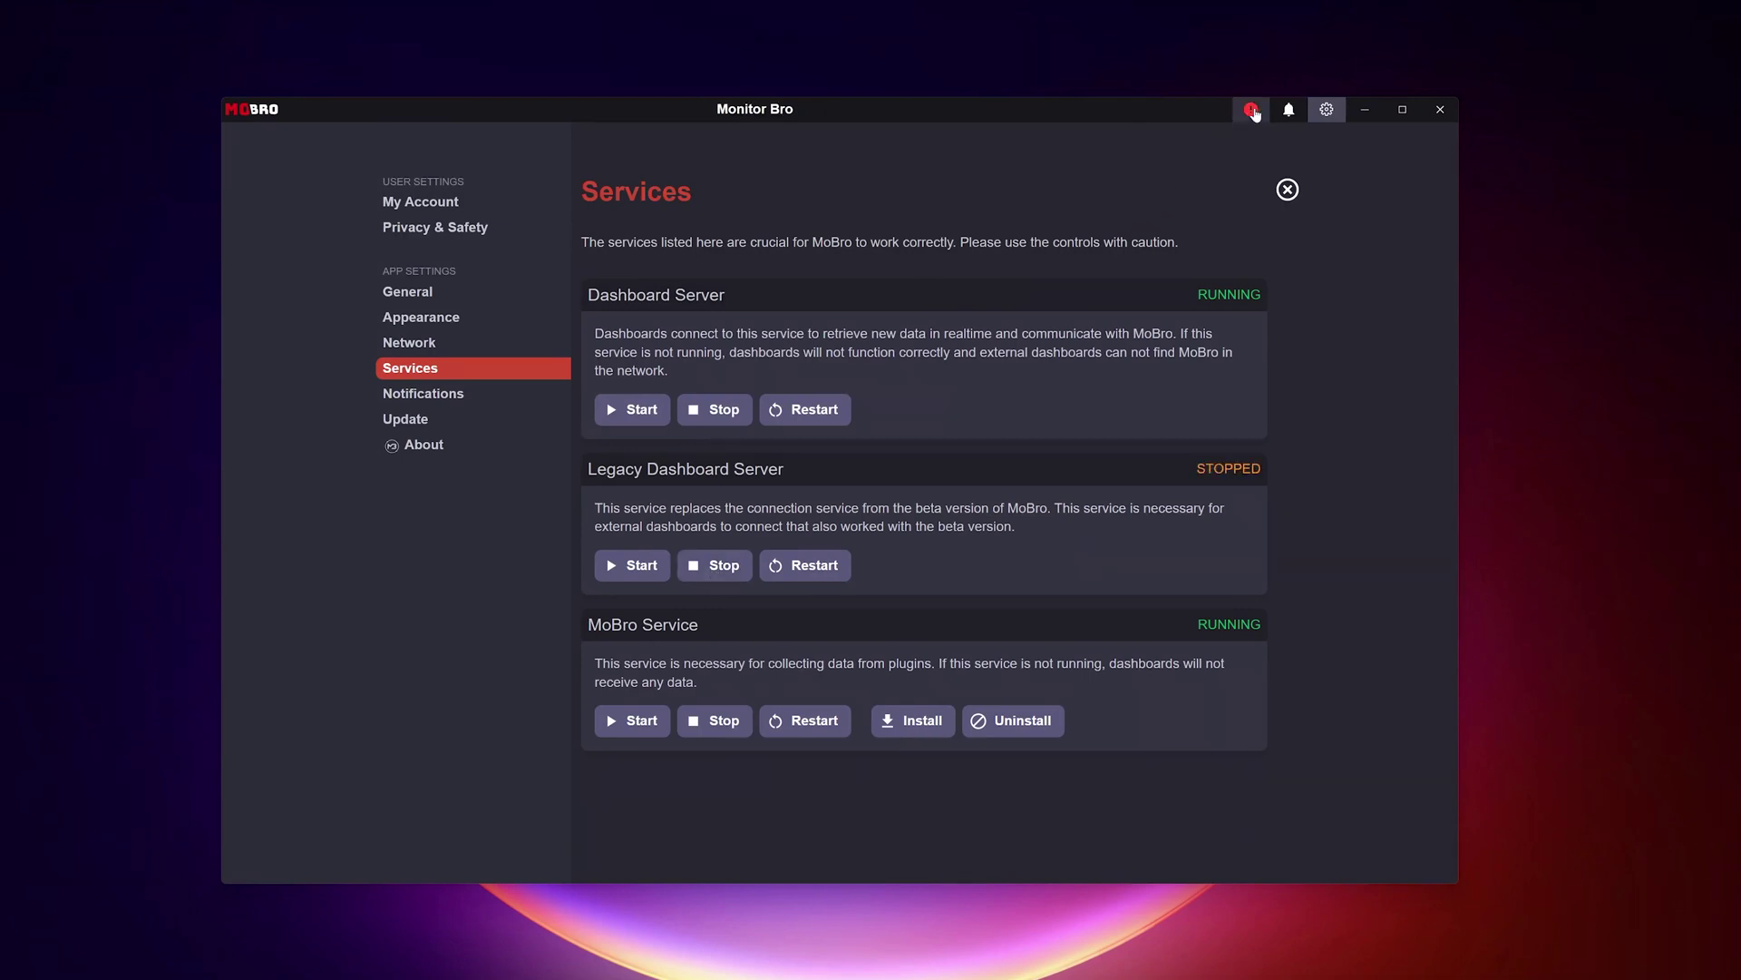
left_click(1255, 114)
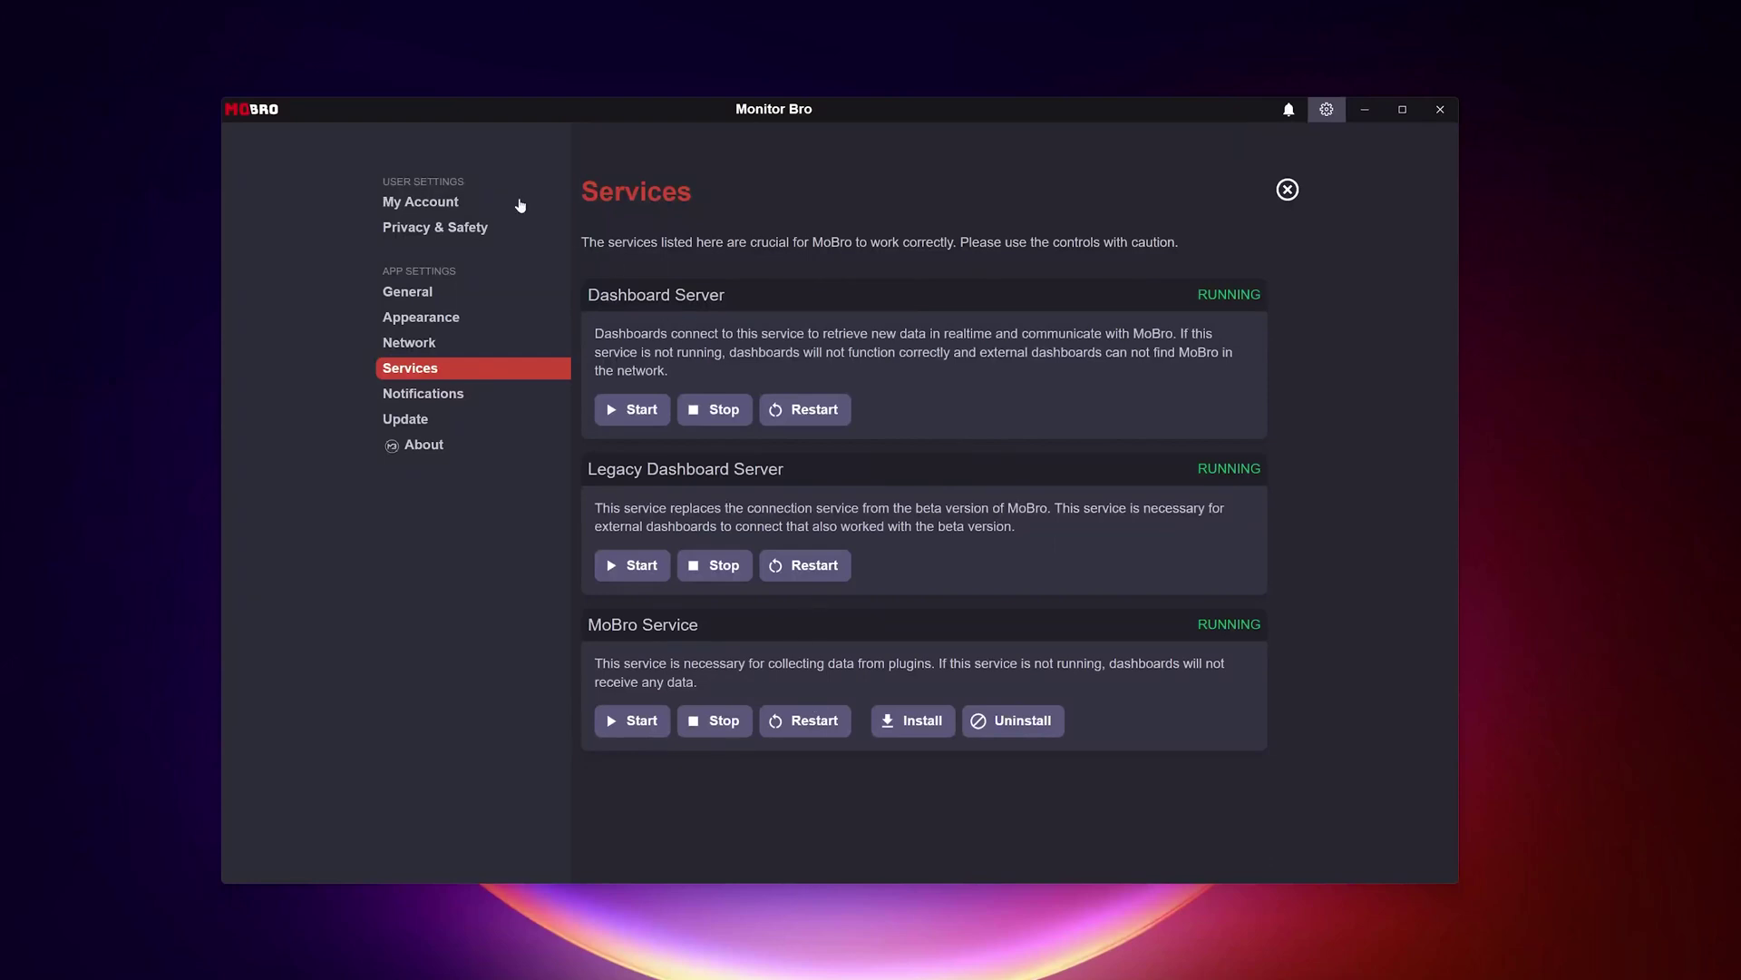
left_click(1287, 190)
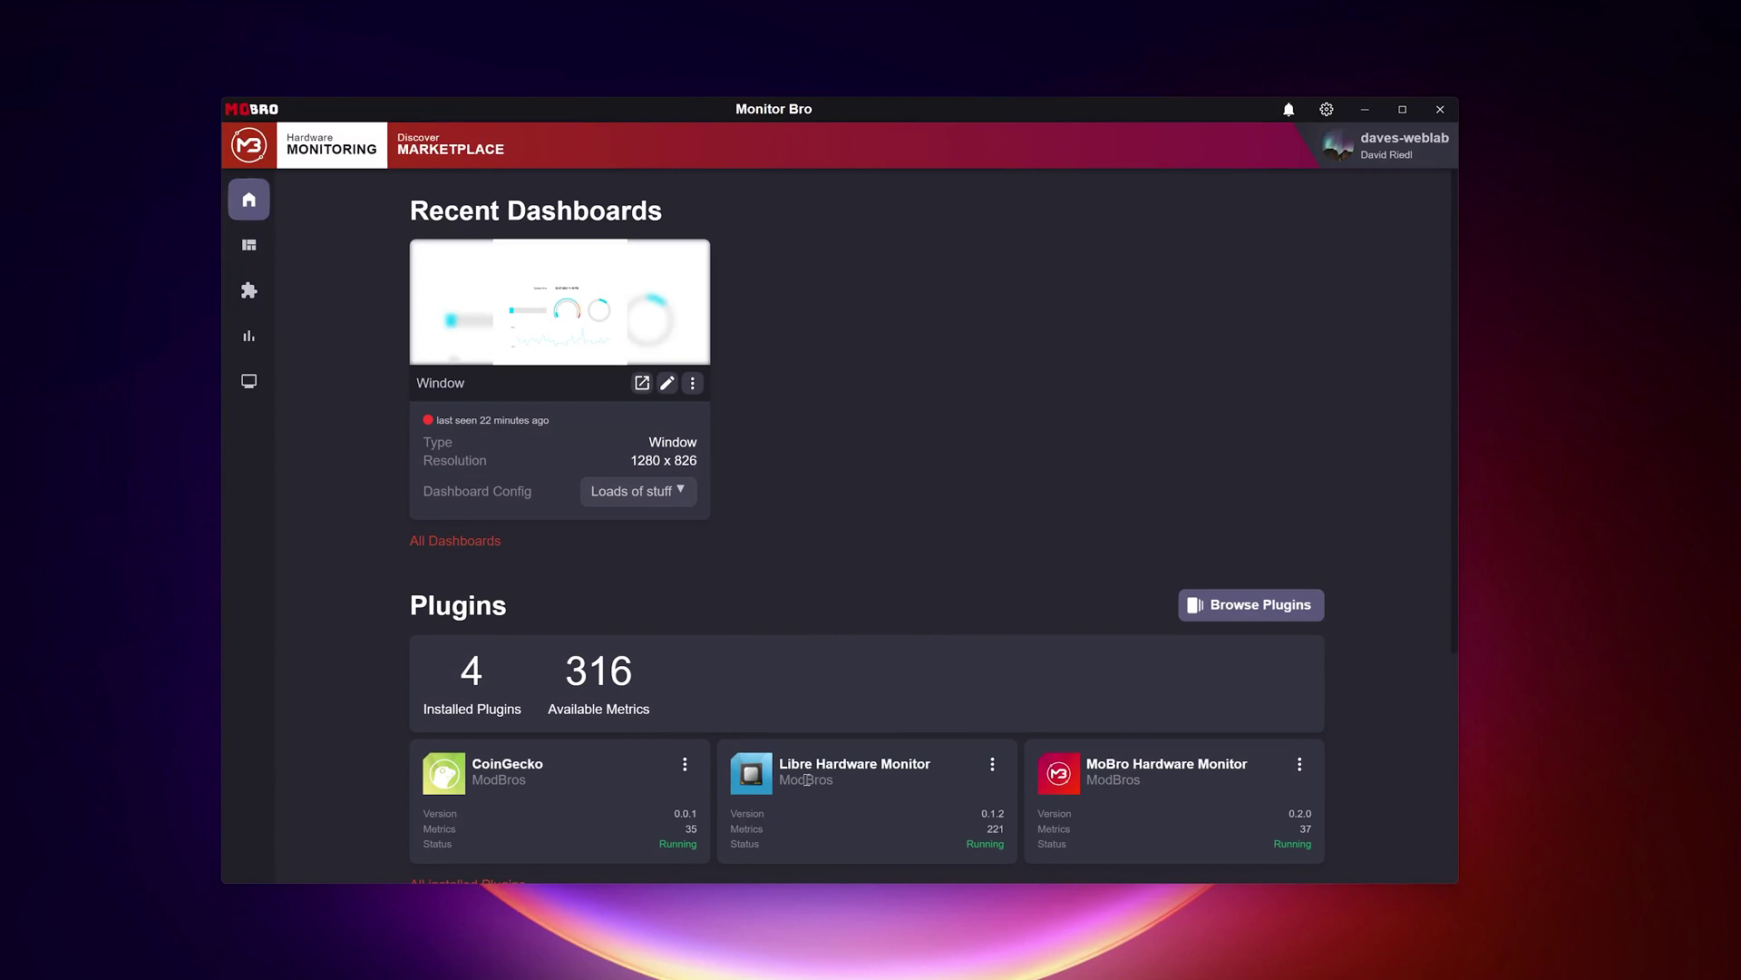
Restore the minimized MoBro window from its taskbar preview
mouse_move(996, 963)
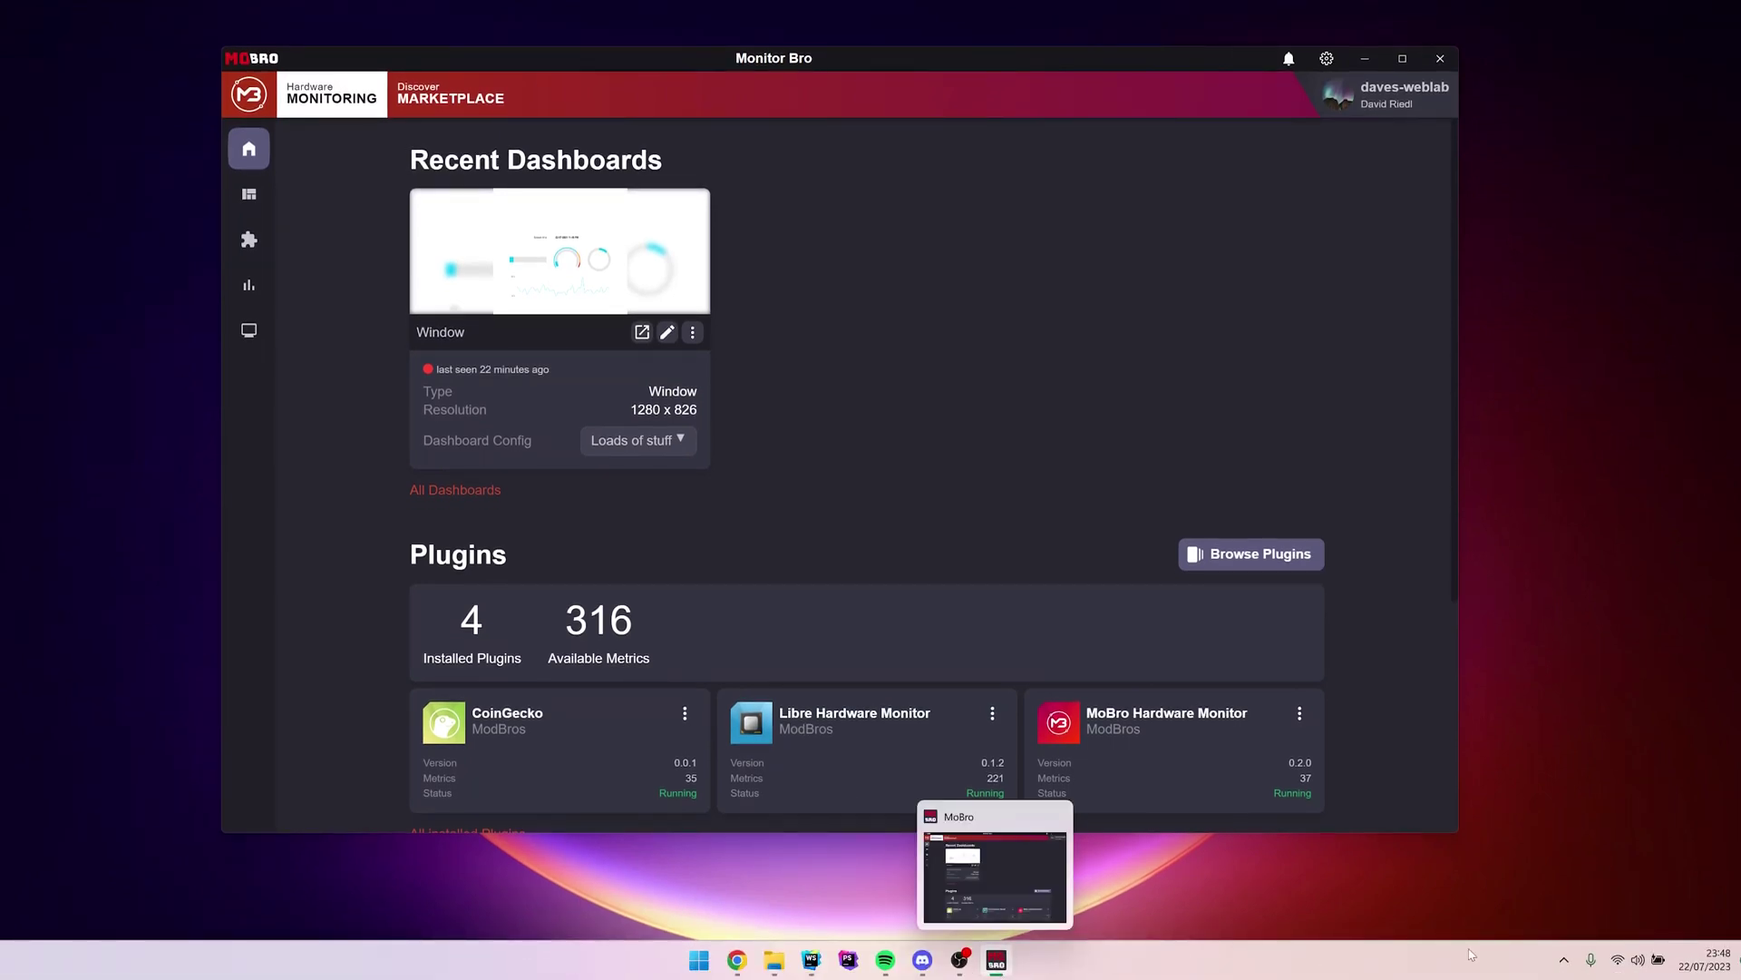
left_click(1563, 954)
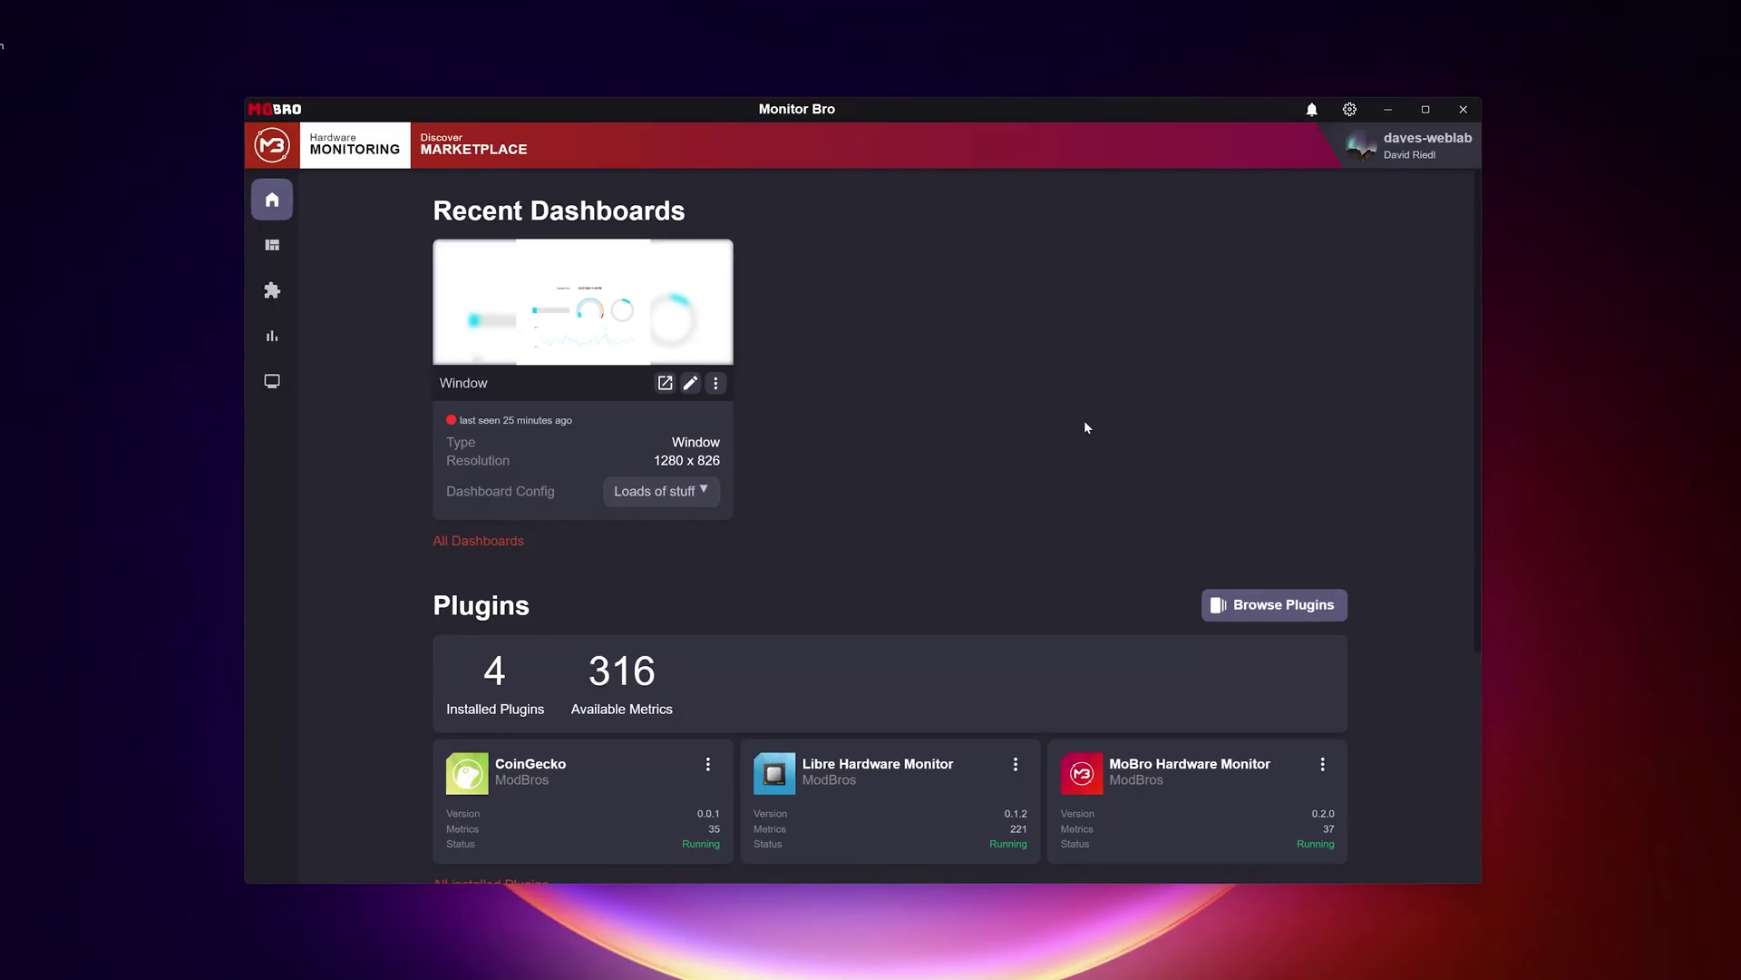
Create the debug zip mobro-debug-1690062632716.zip from General settings and minimize the Downloads window
left_click(1401, 149)
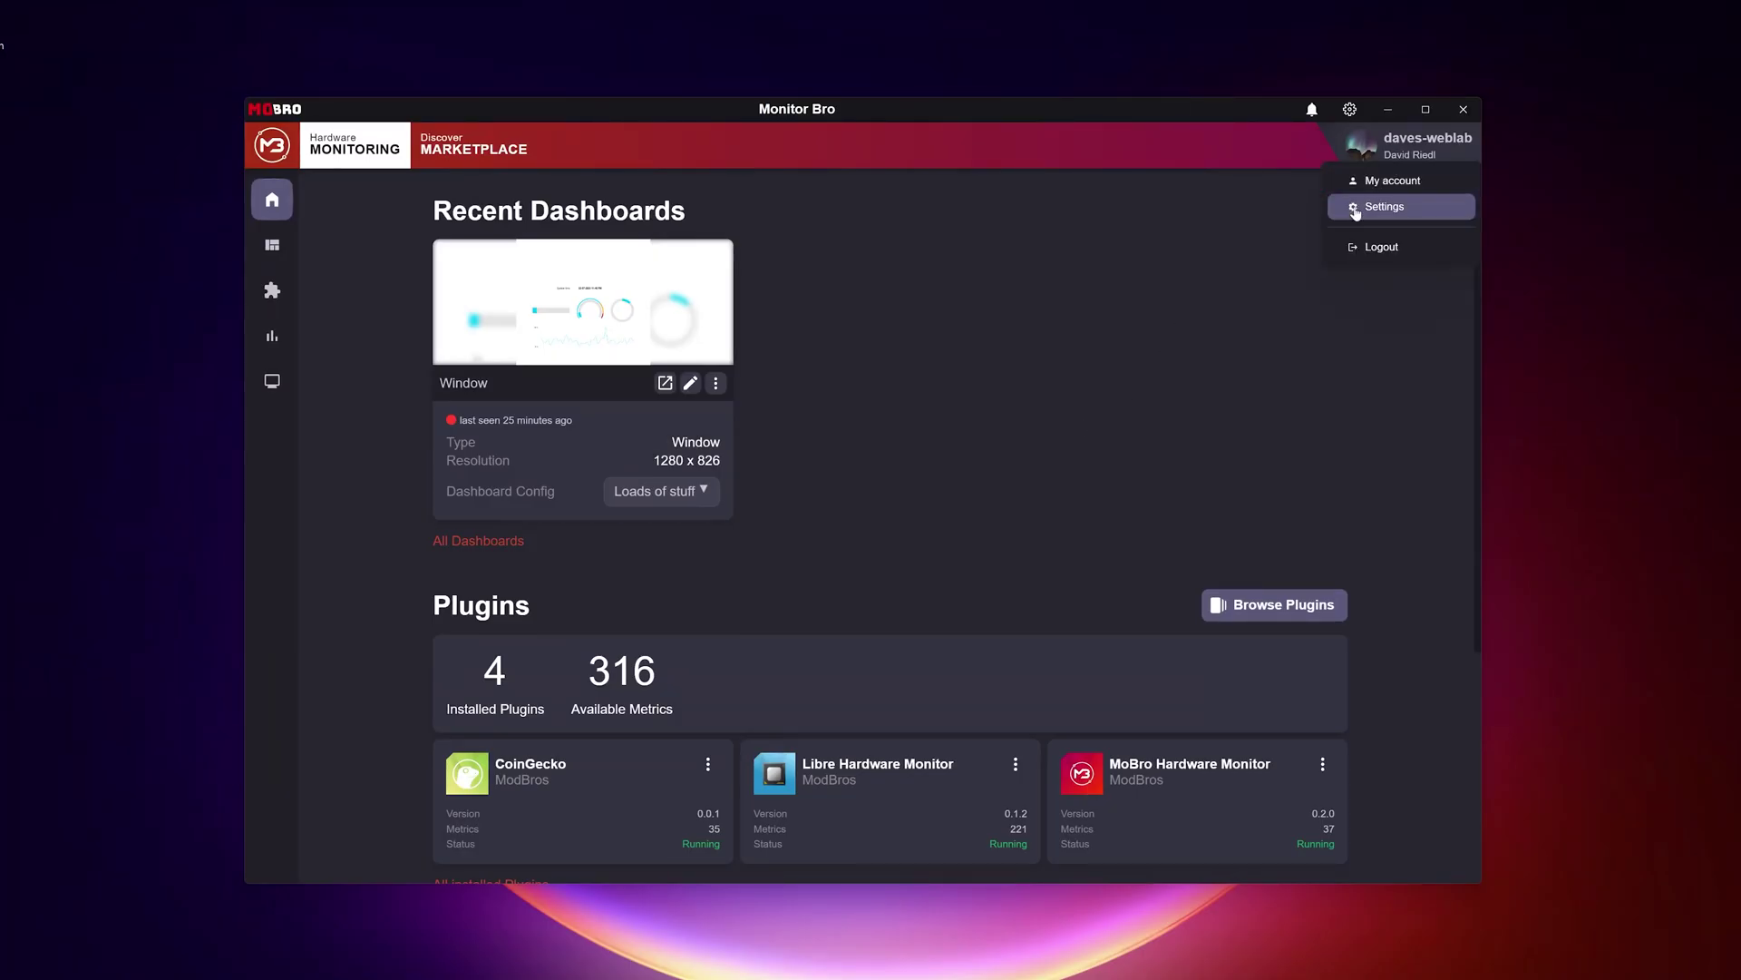
left_click(1360, 207)
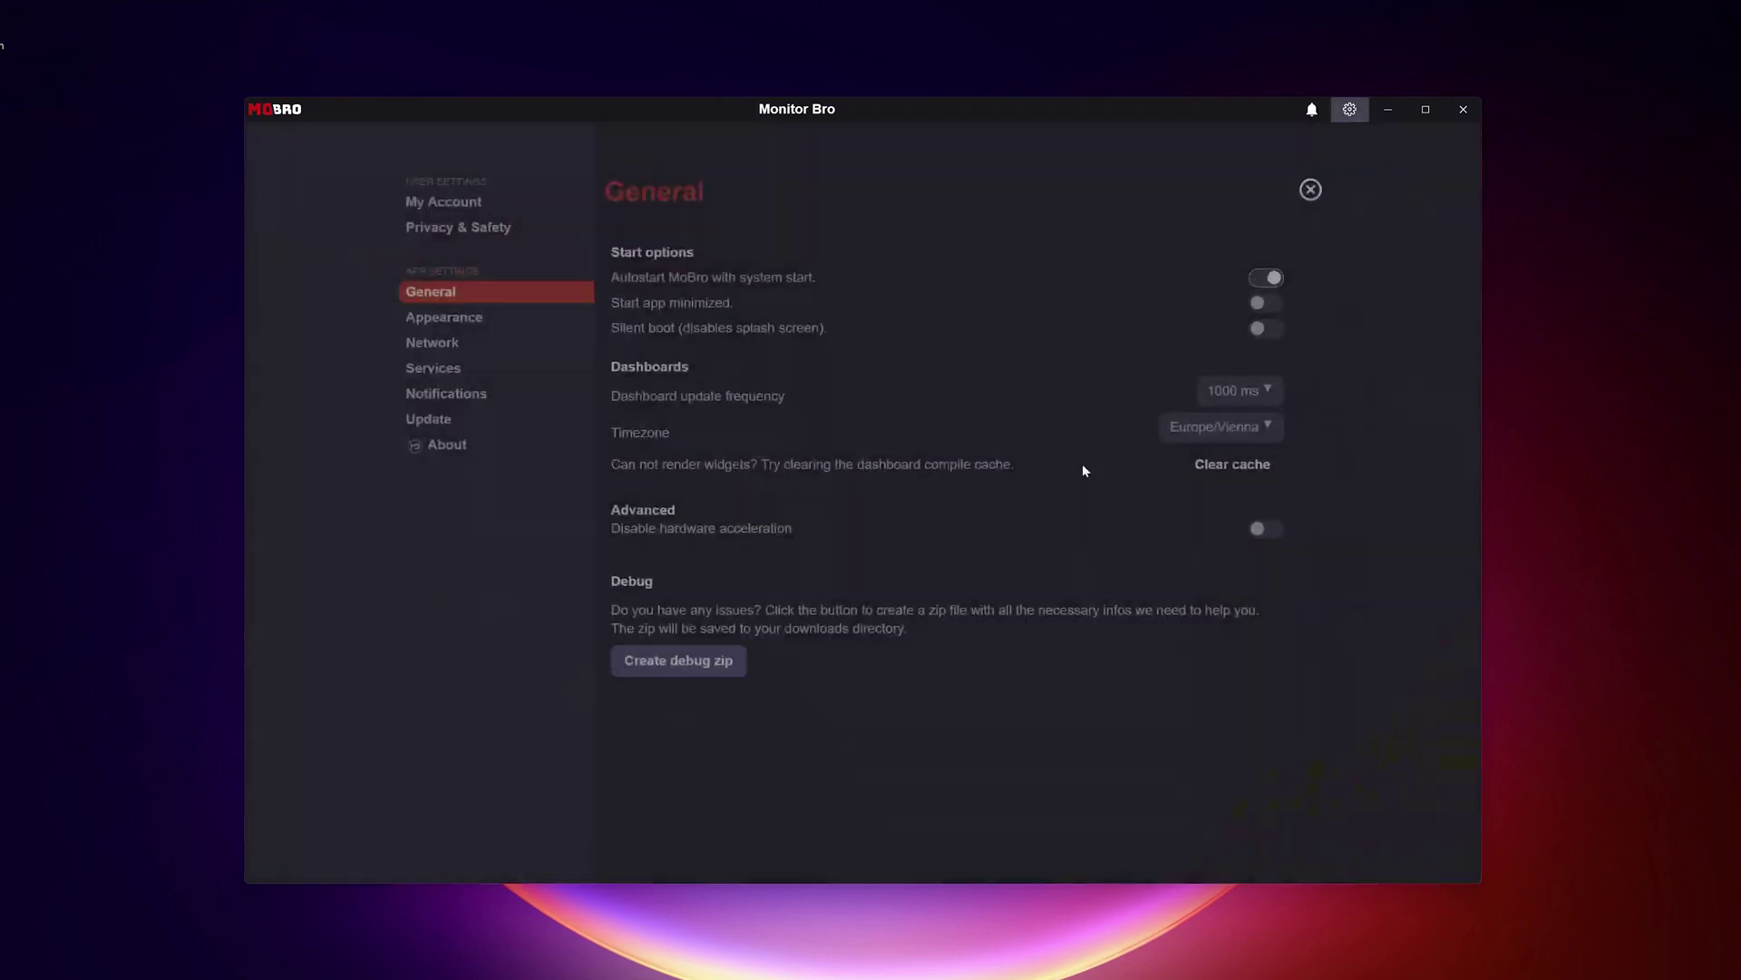
left_click(680, 664)
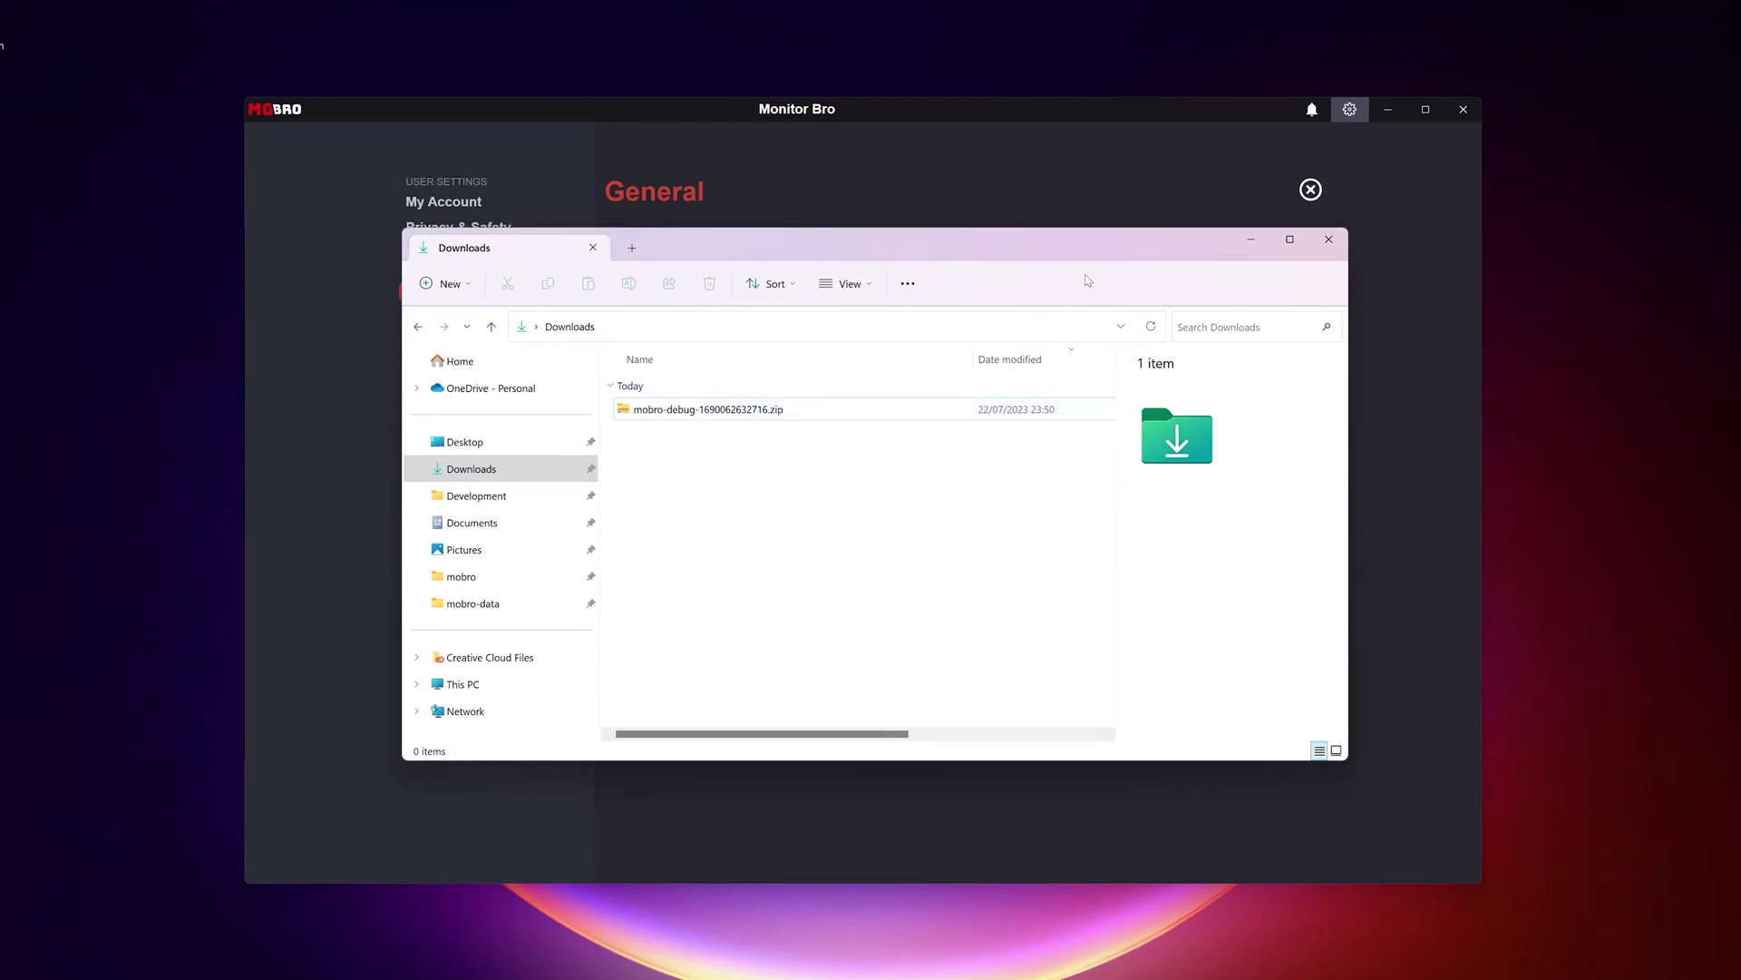
left_click(1252, 241)
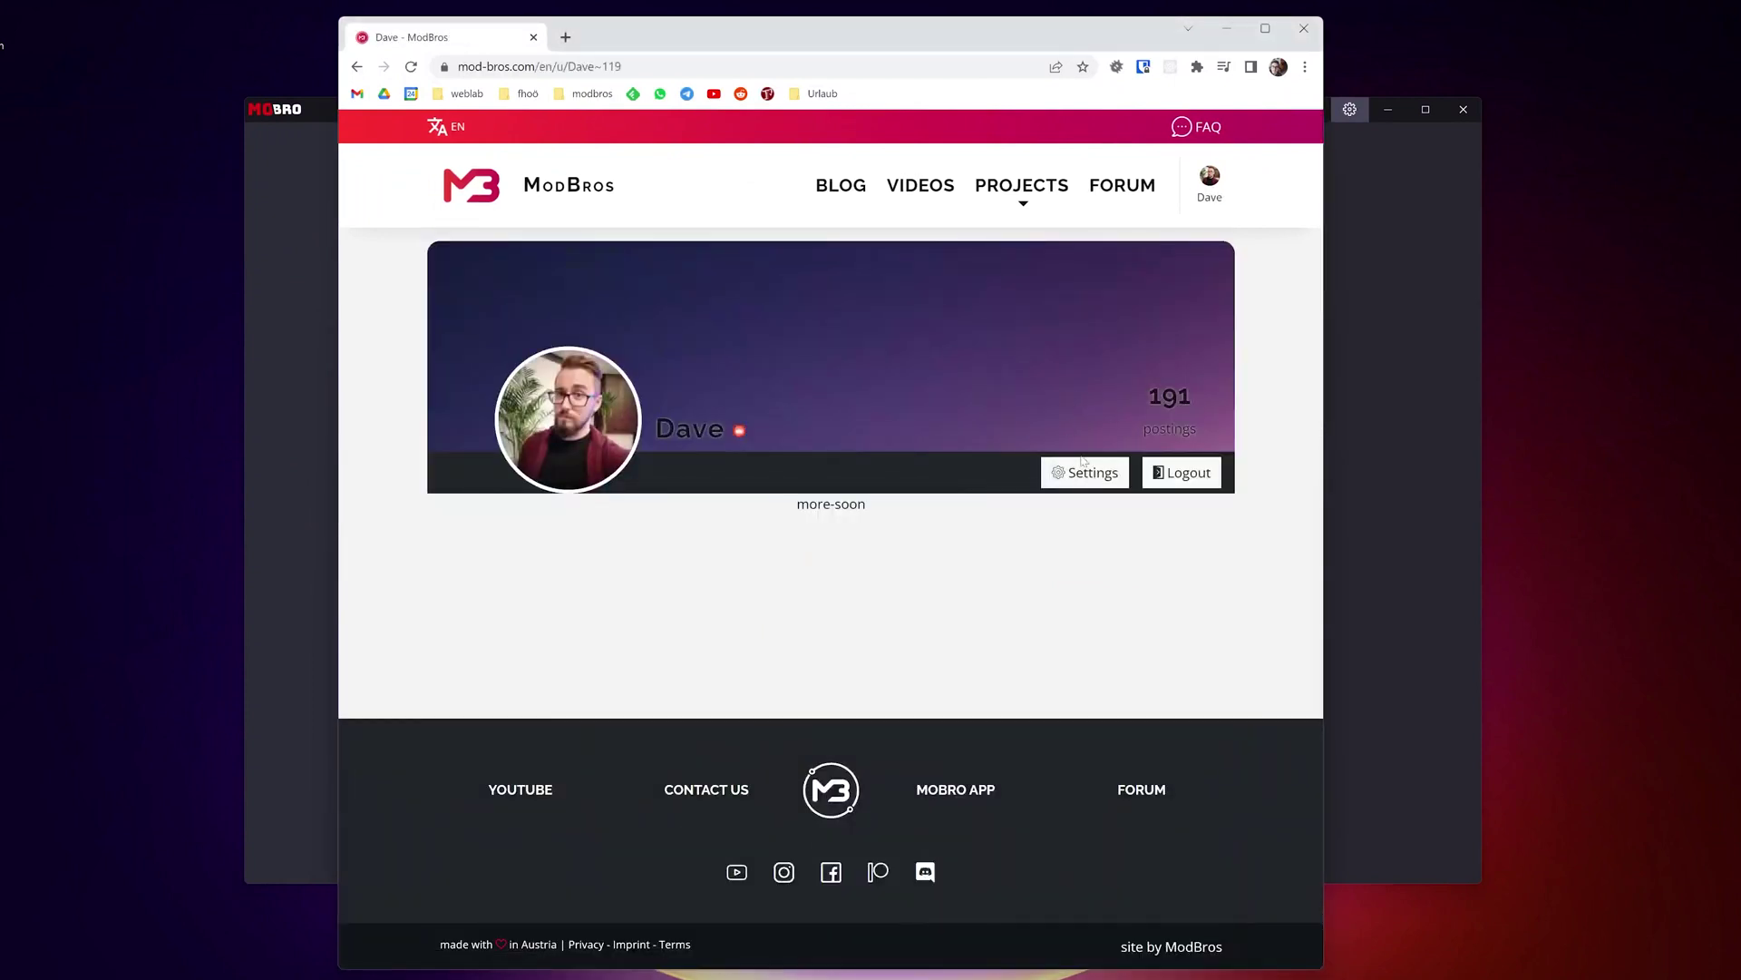
Show the linked Connections page in the mod-bros.com account settings
left_click(1082, 471)
left_click(541, 363)
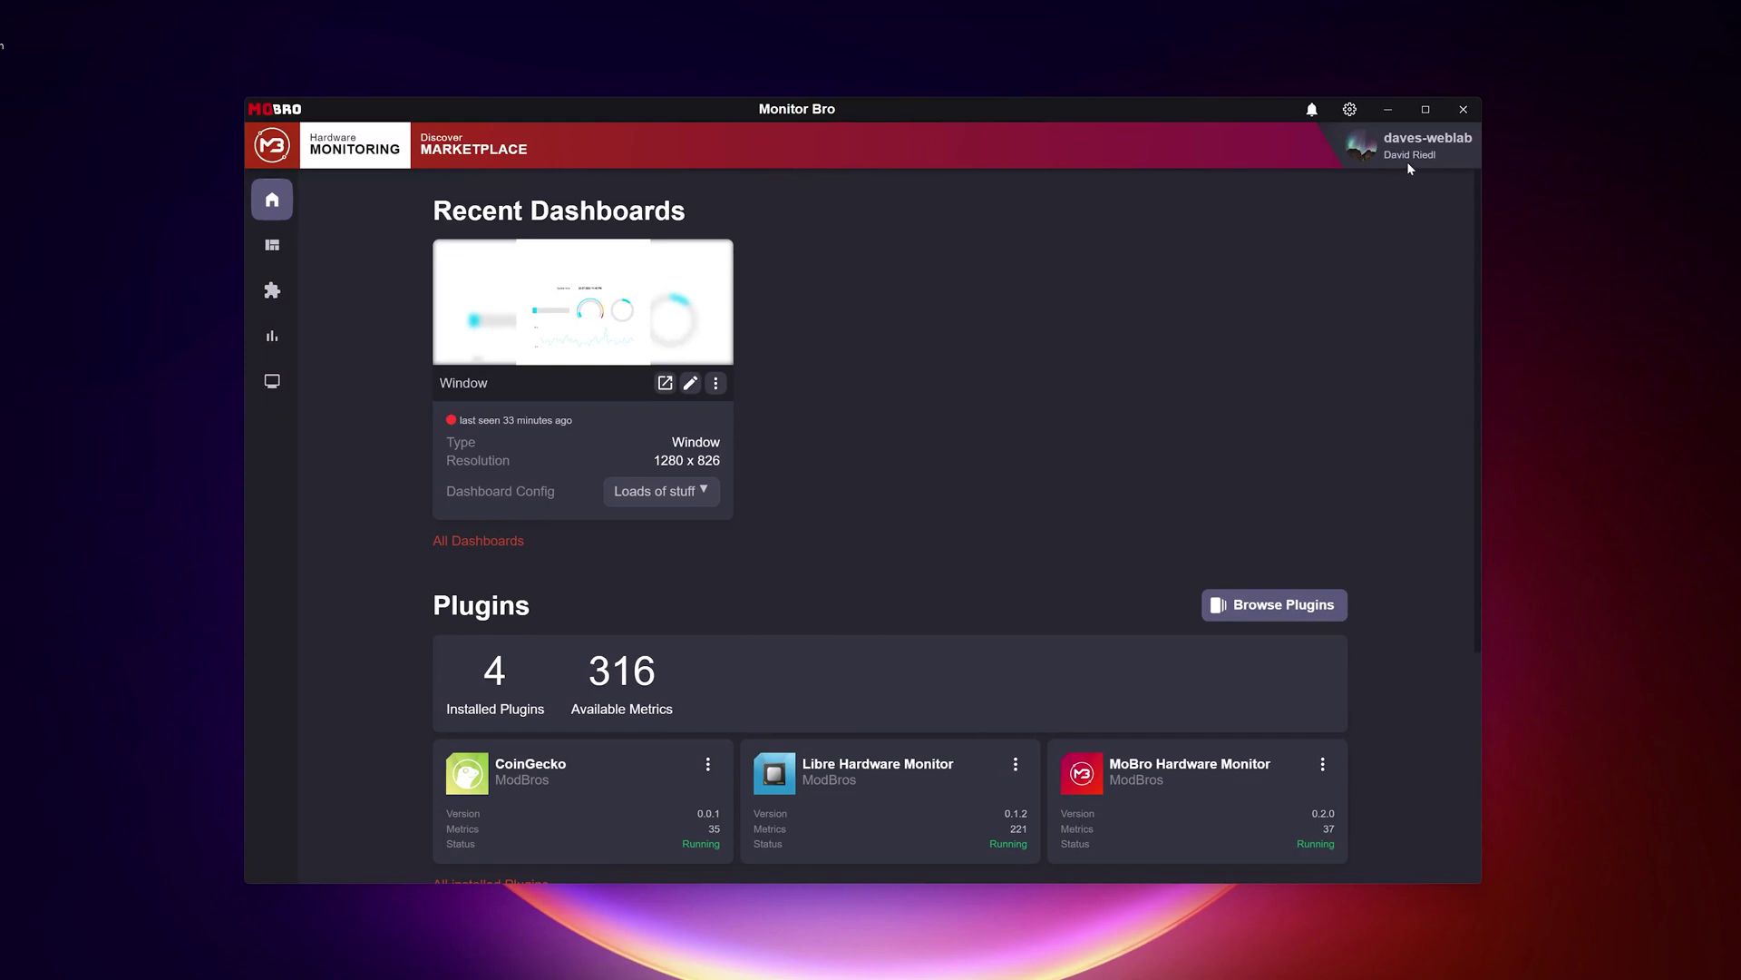
Open My Account from the profile menu's Settings to view the Bro early-supporter tier
left_click(1407, 161)
left_click(1359, 206)
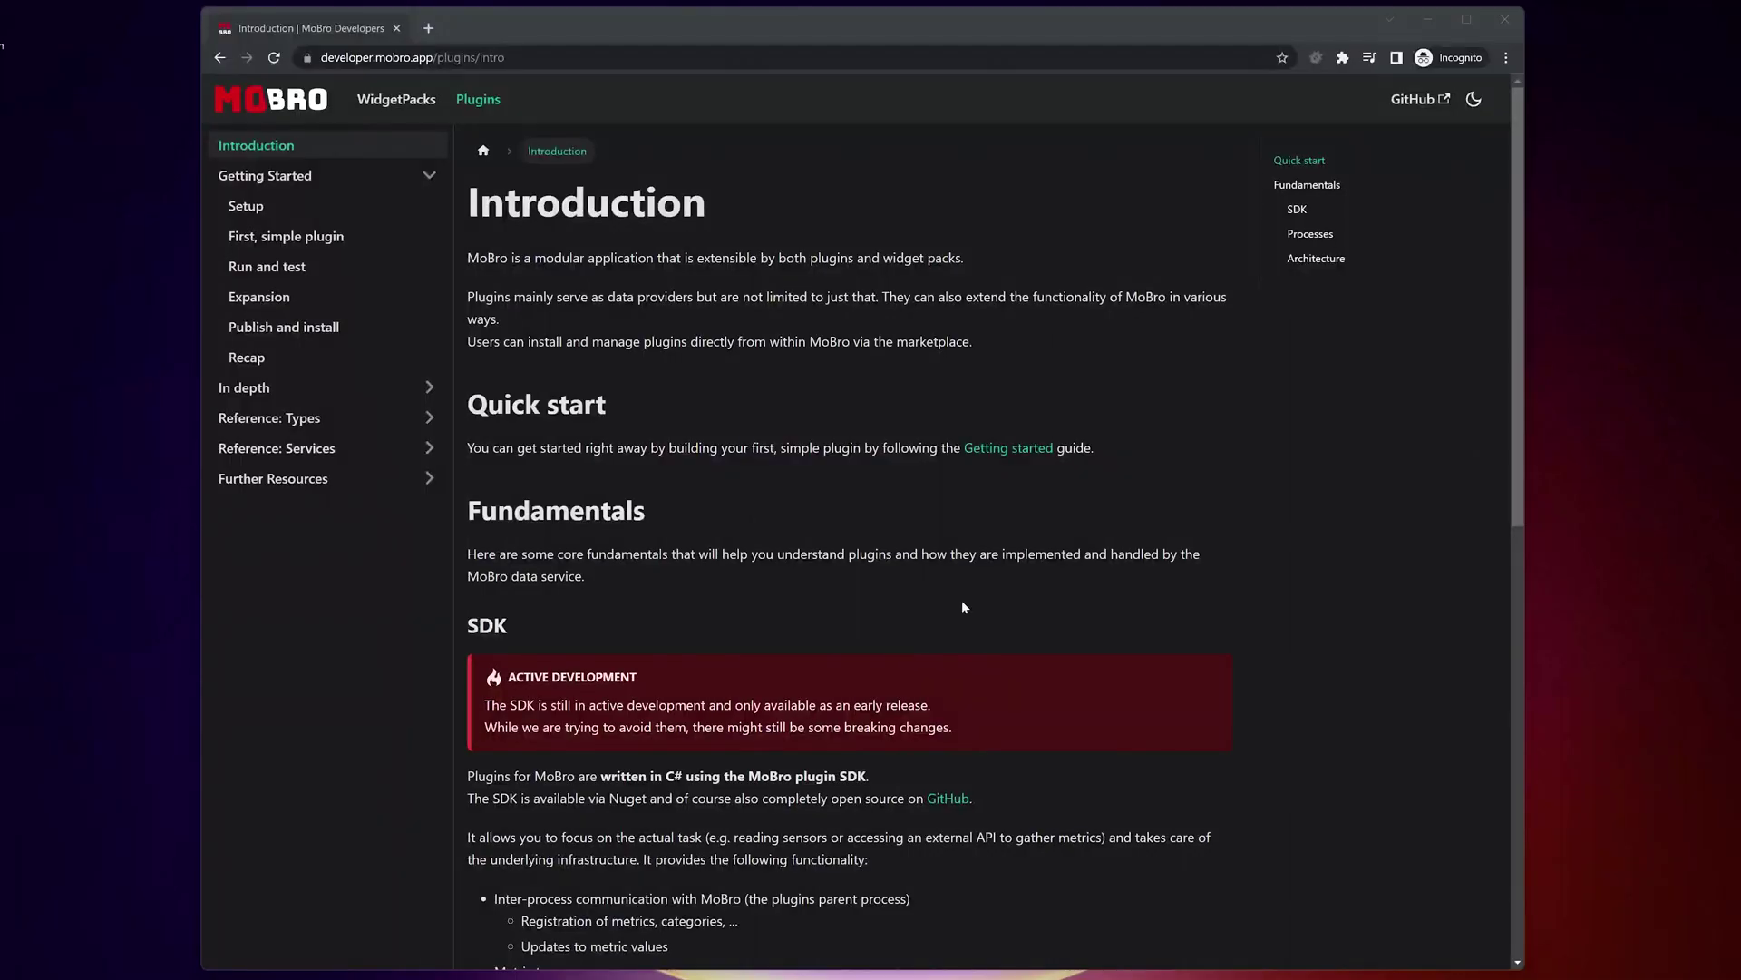
Skim the plugin Introduction, then read down through the Setup guide
scroll(963, 606, "down", 4)
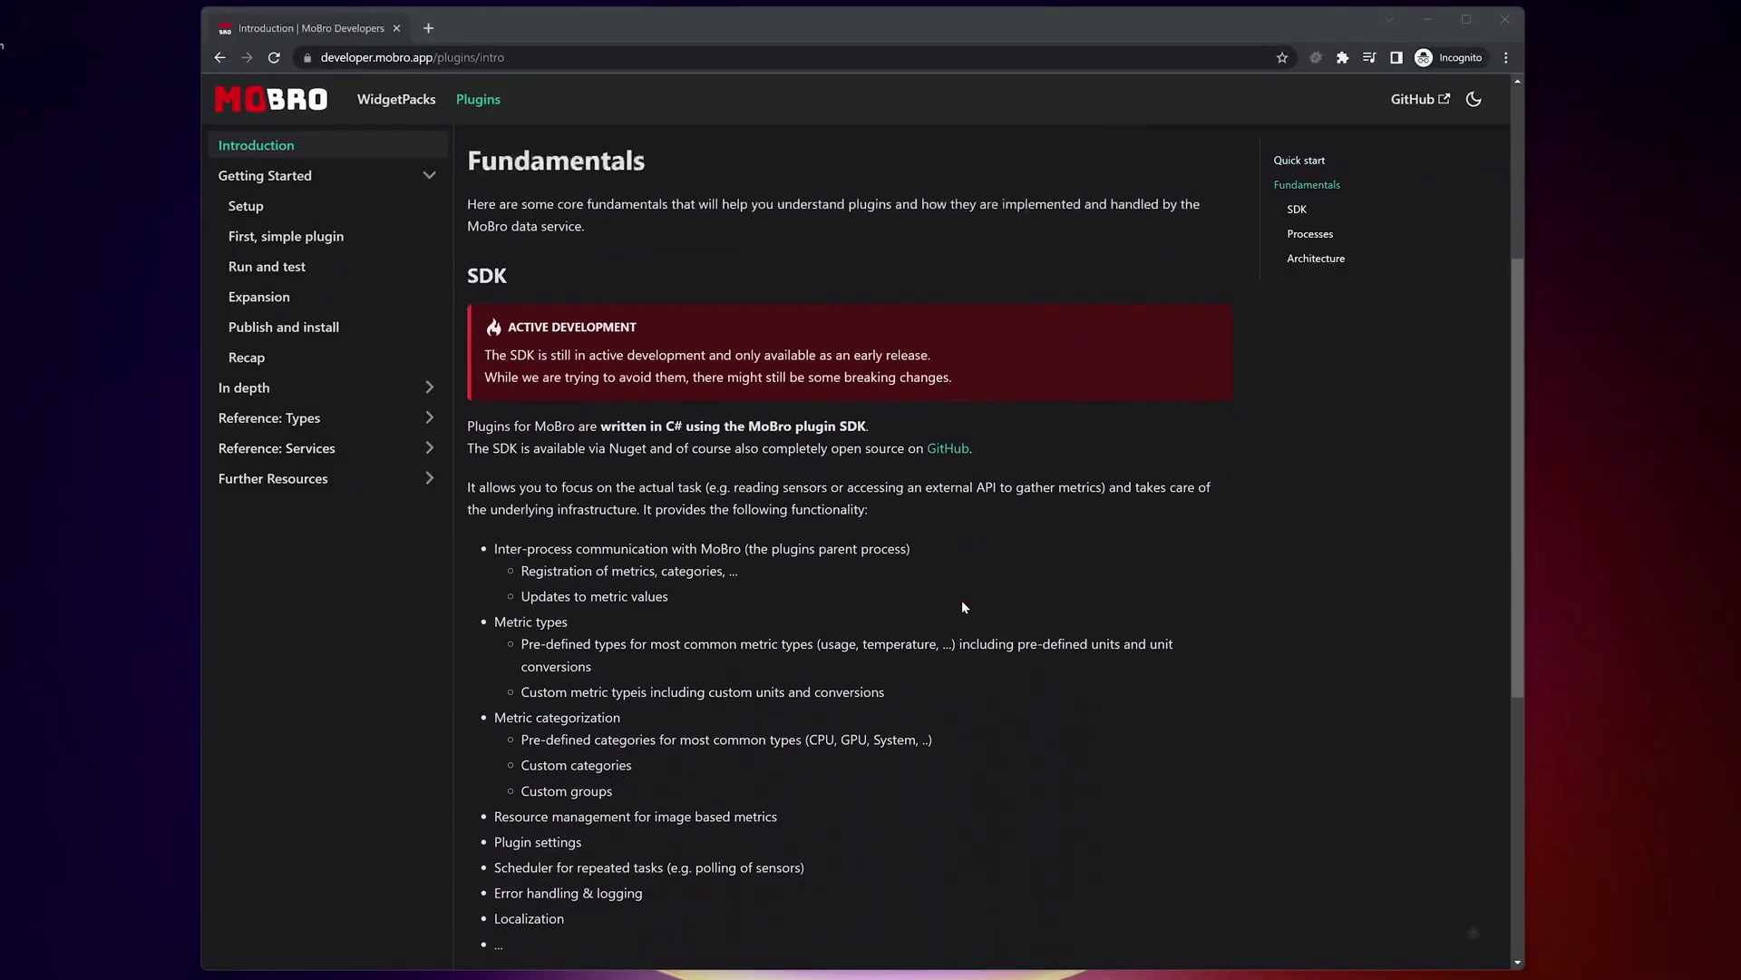
left_click(256, 209)
scroll(568, 329, "down", 6)
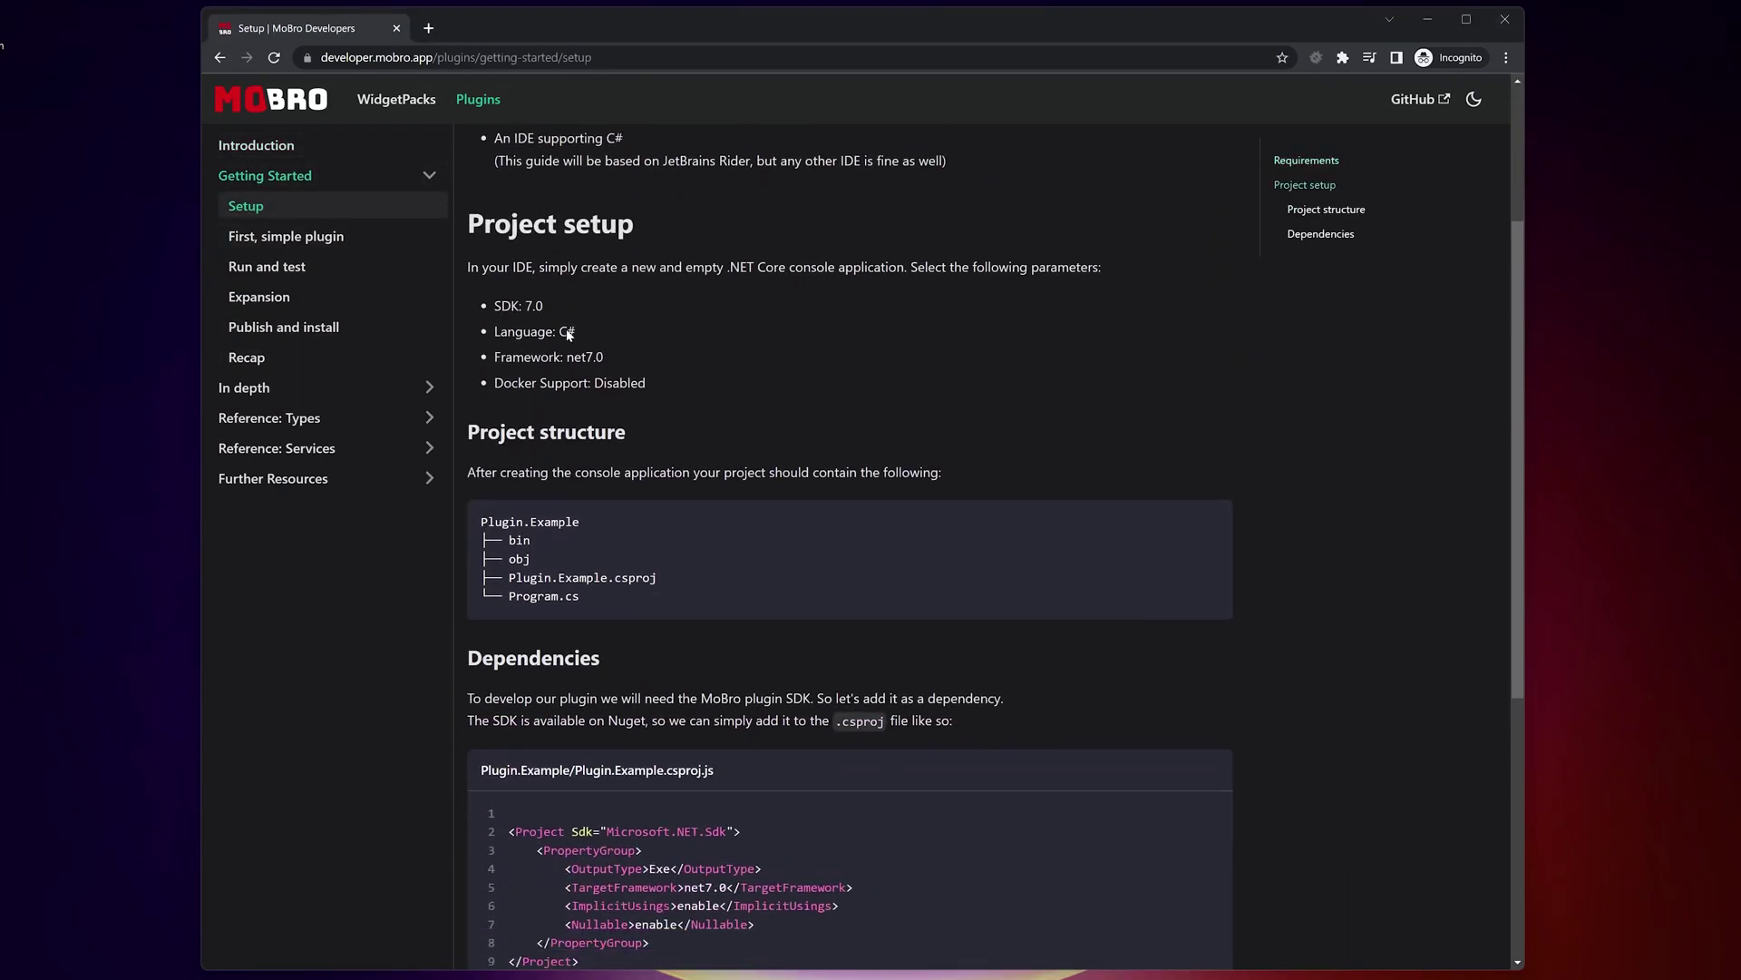
scroll(567, 331, "down", 2)
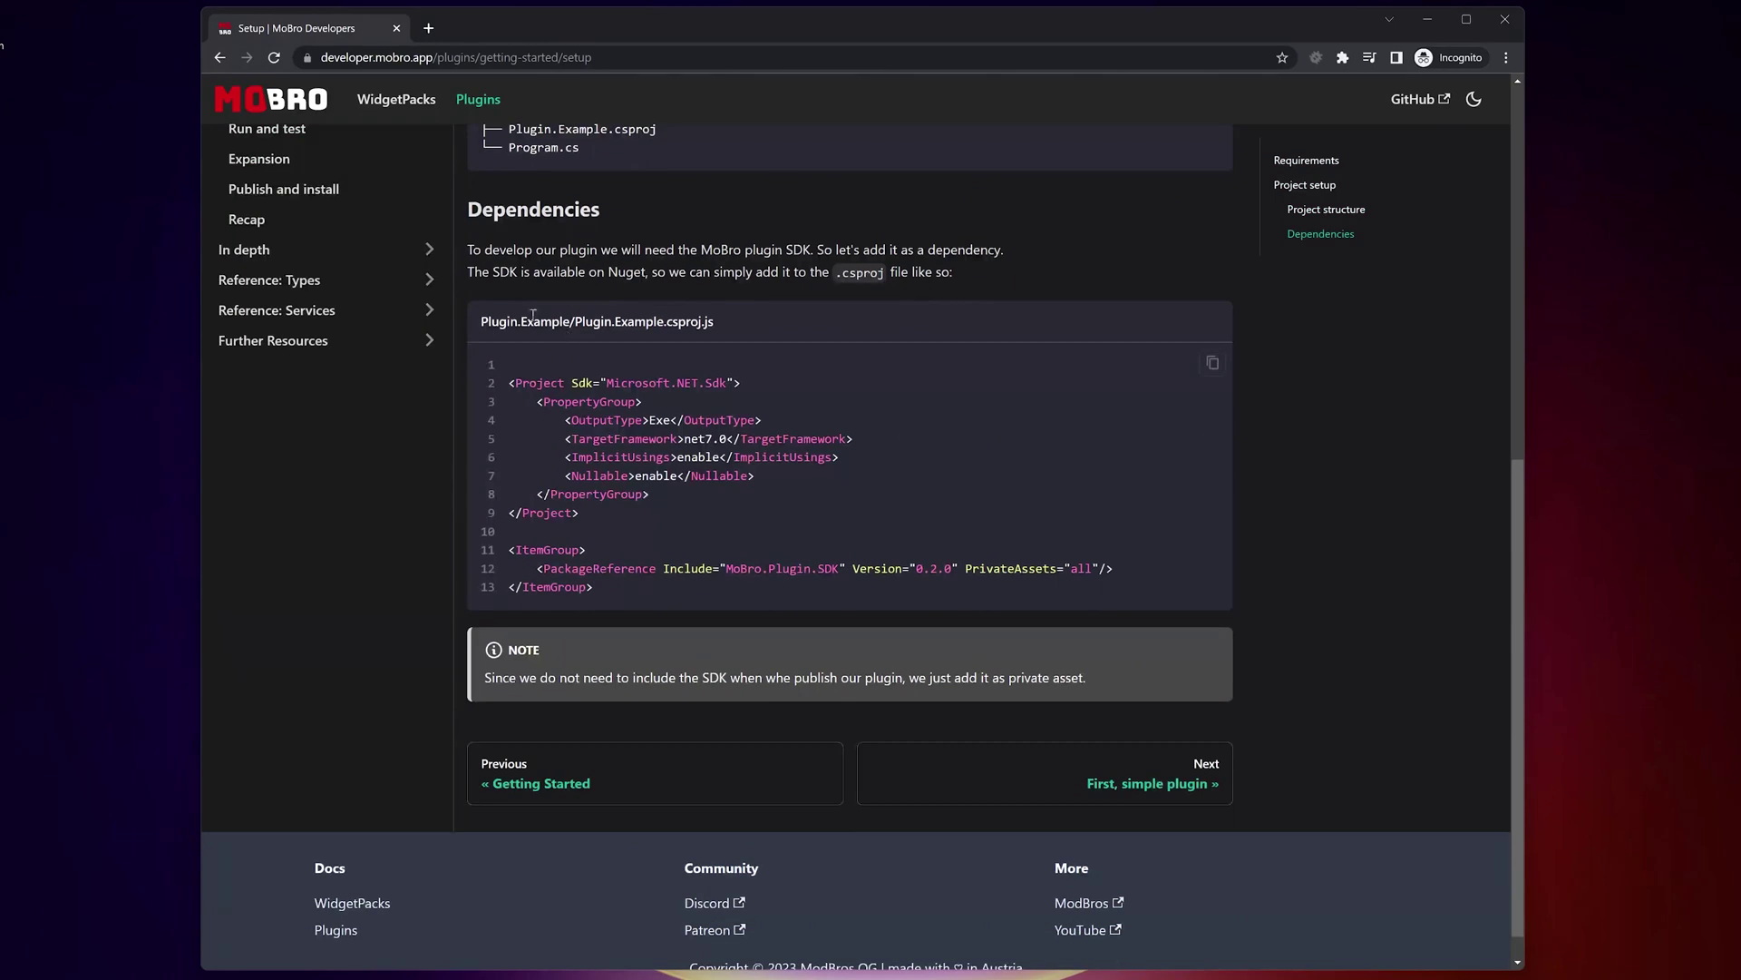
Read the First, simple plugin guide to the bottom, including its project structure
left_click(1112, 773)
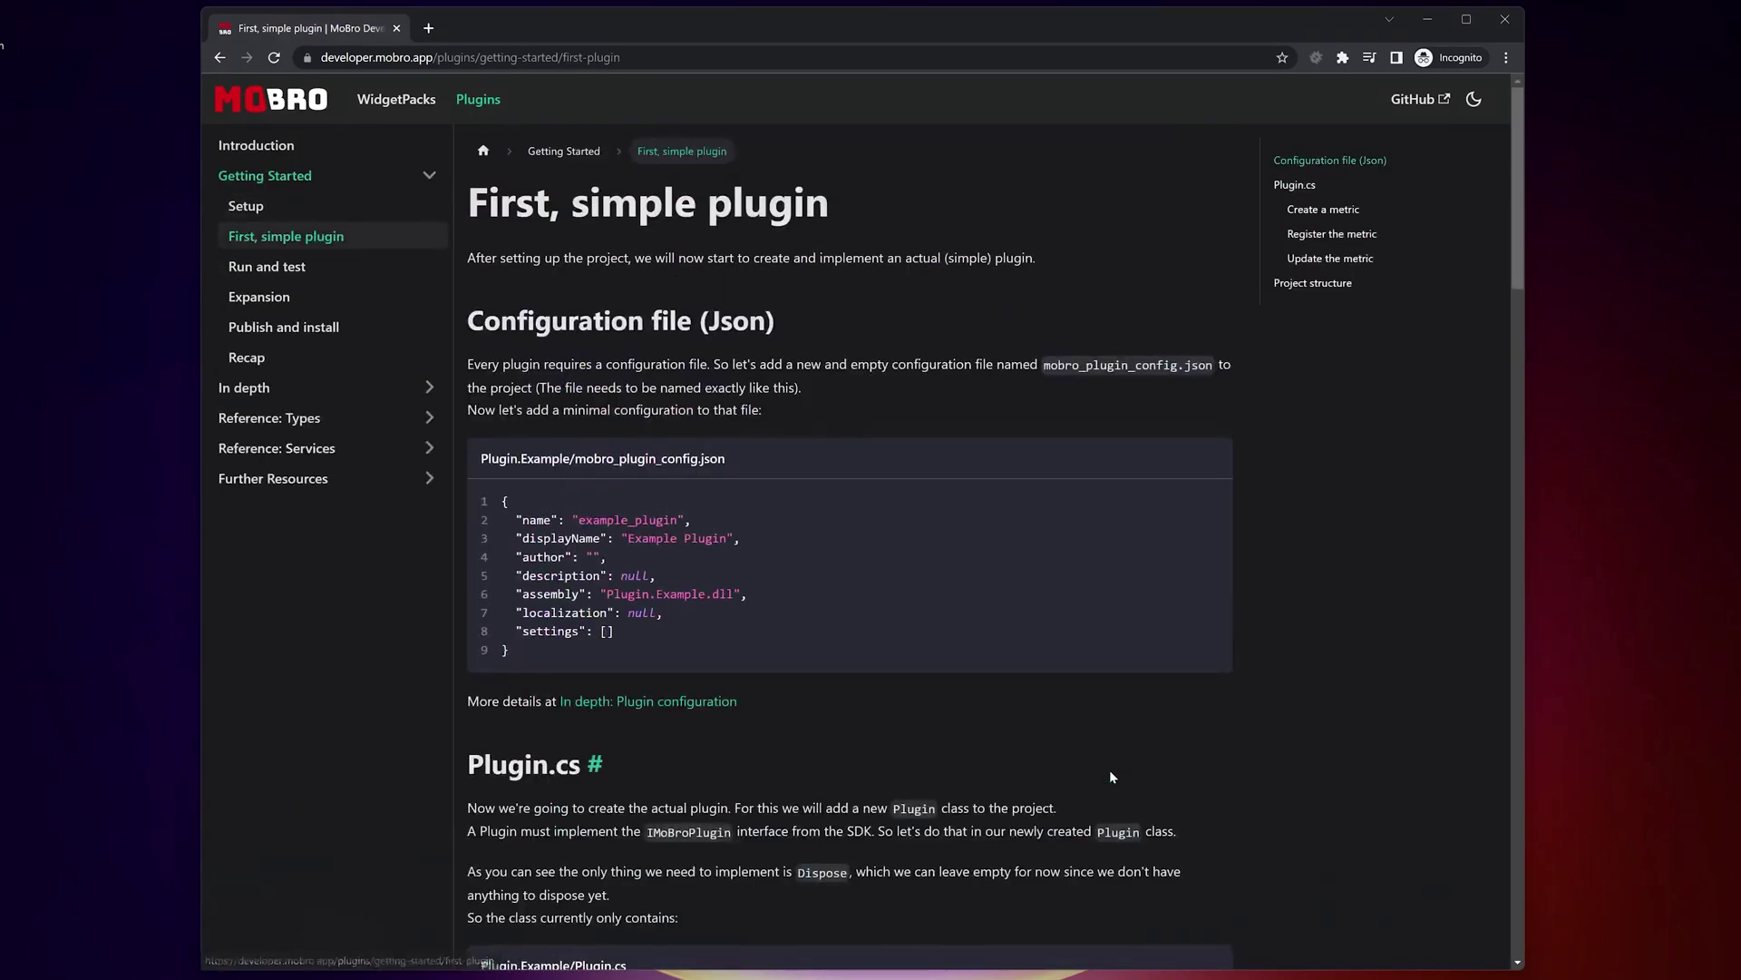
scroll(1034, 705, "down", 4)
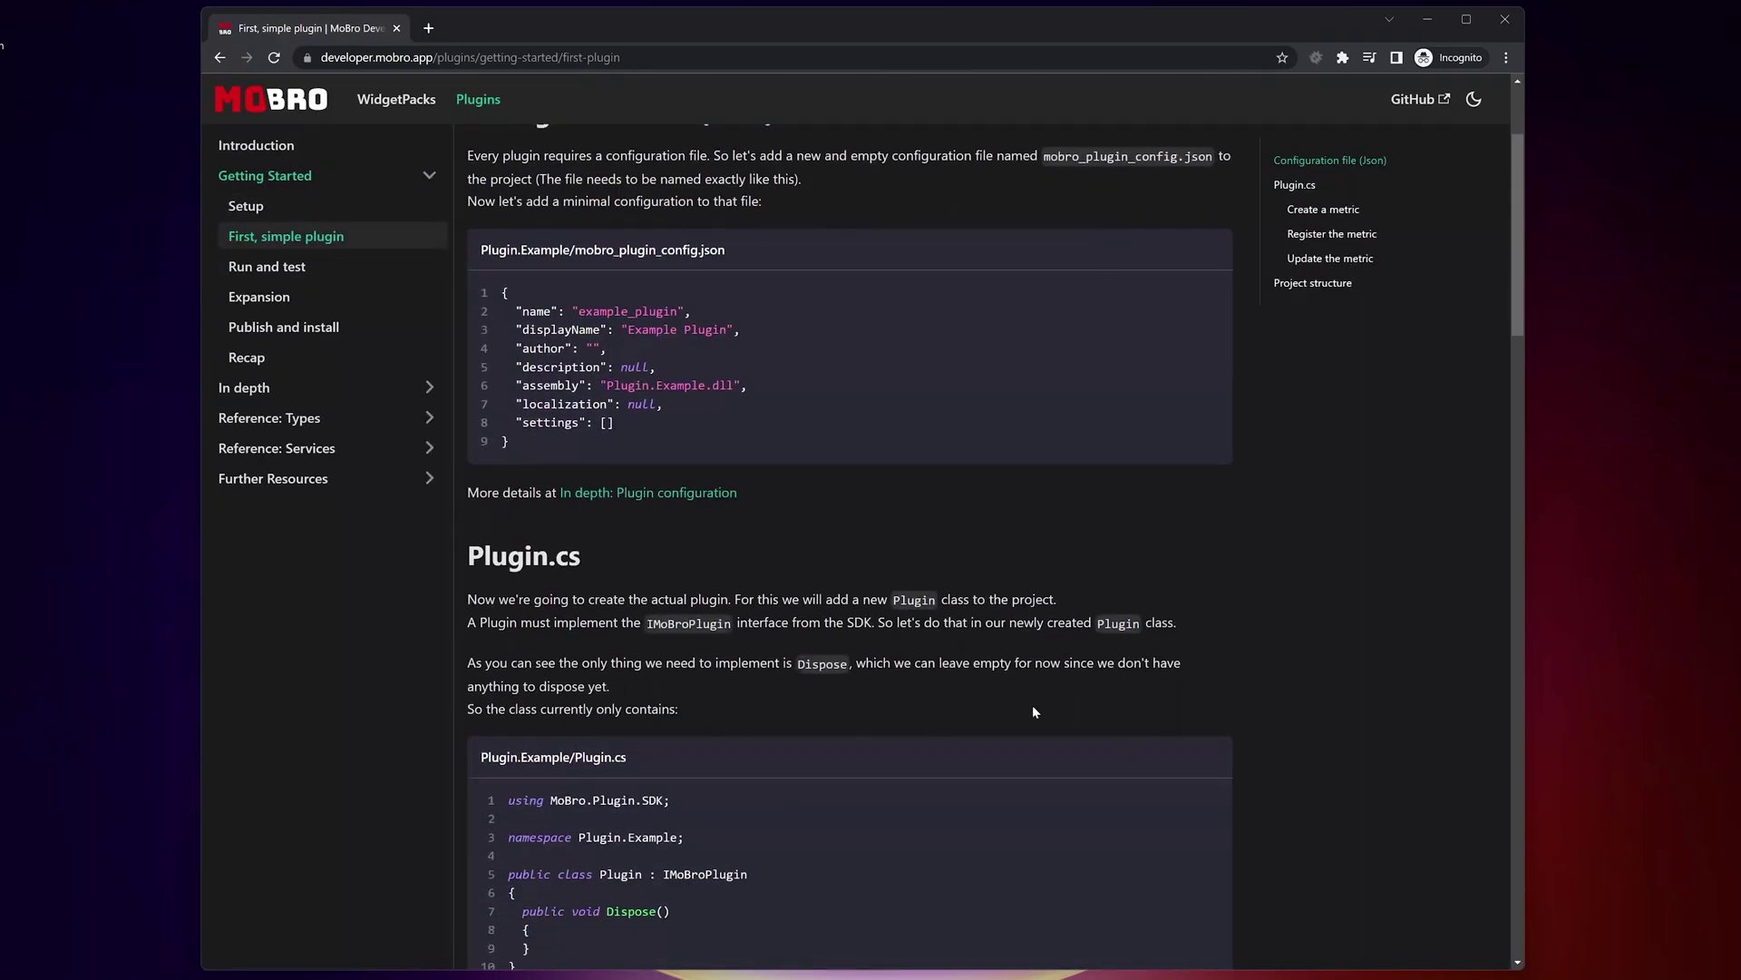
scroll(1033, 707, "down", 5)
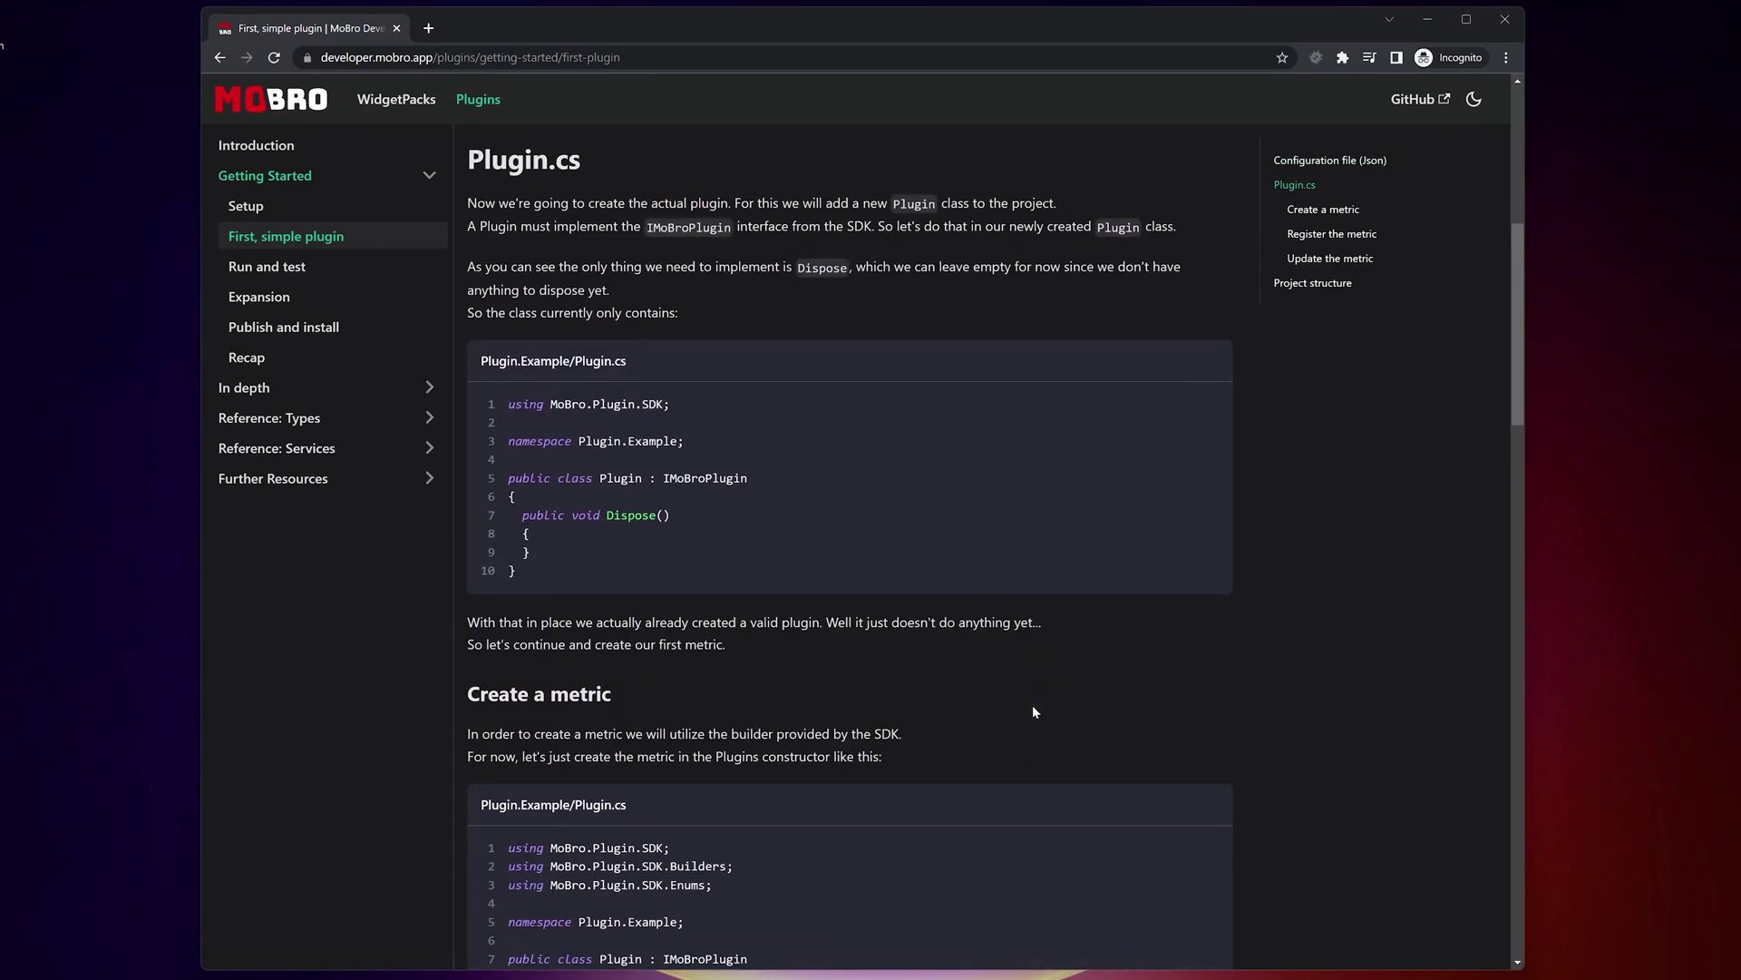
scroll(1033, 706, "down", 6)
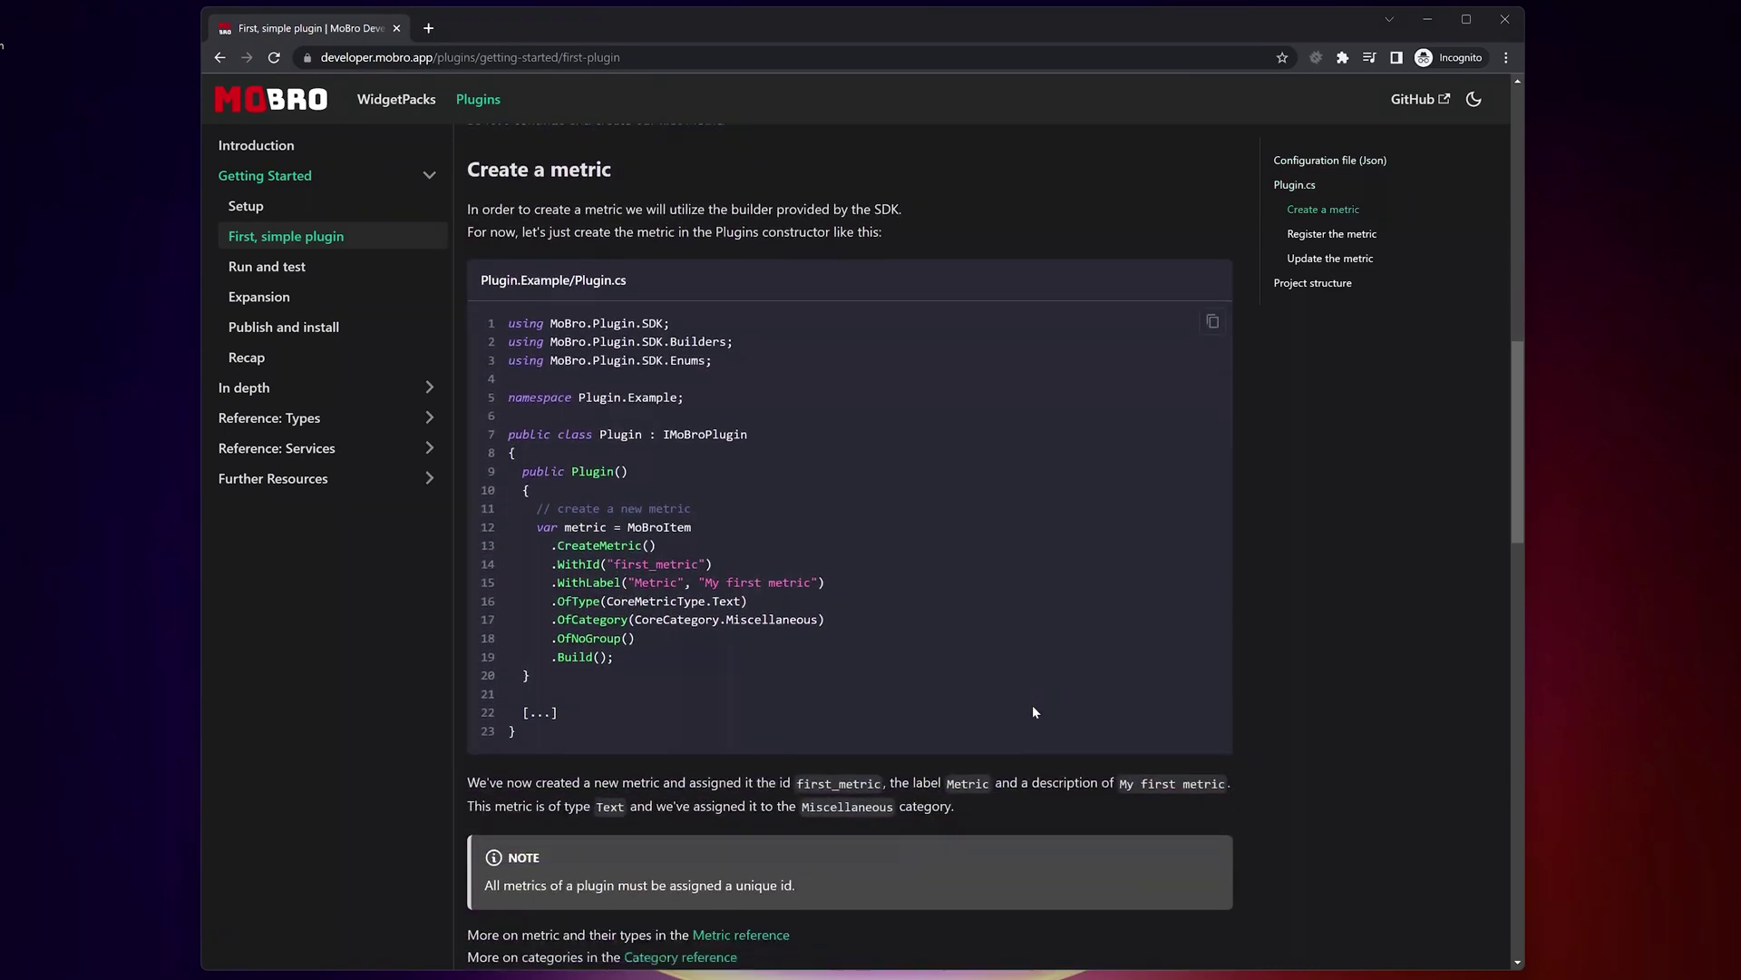
scroll(1034, 706, "down", 4)
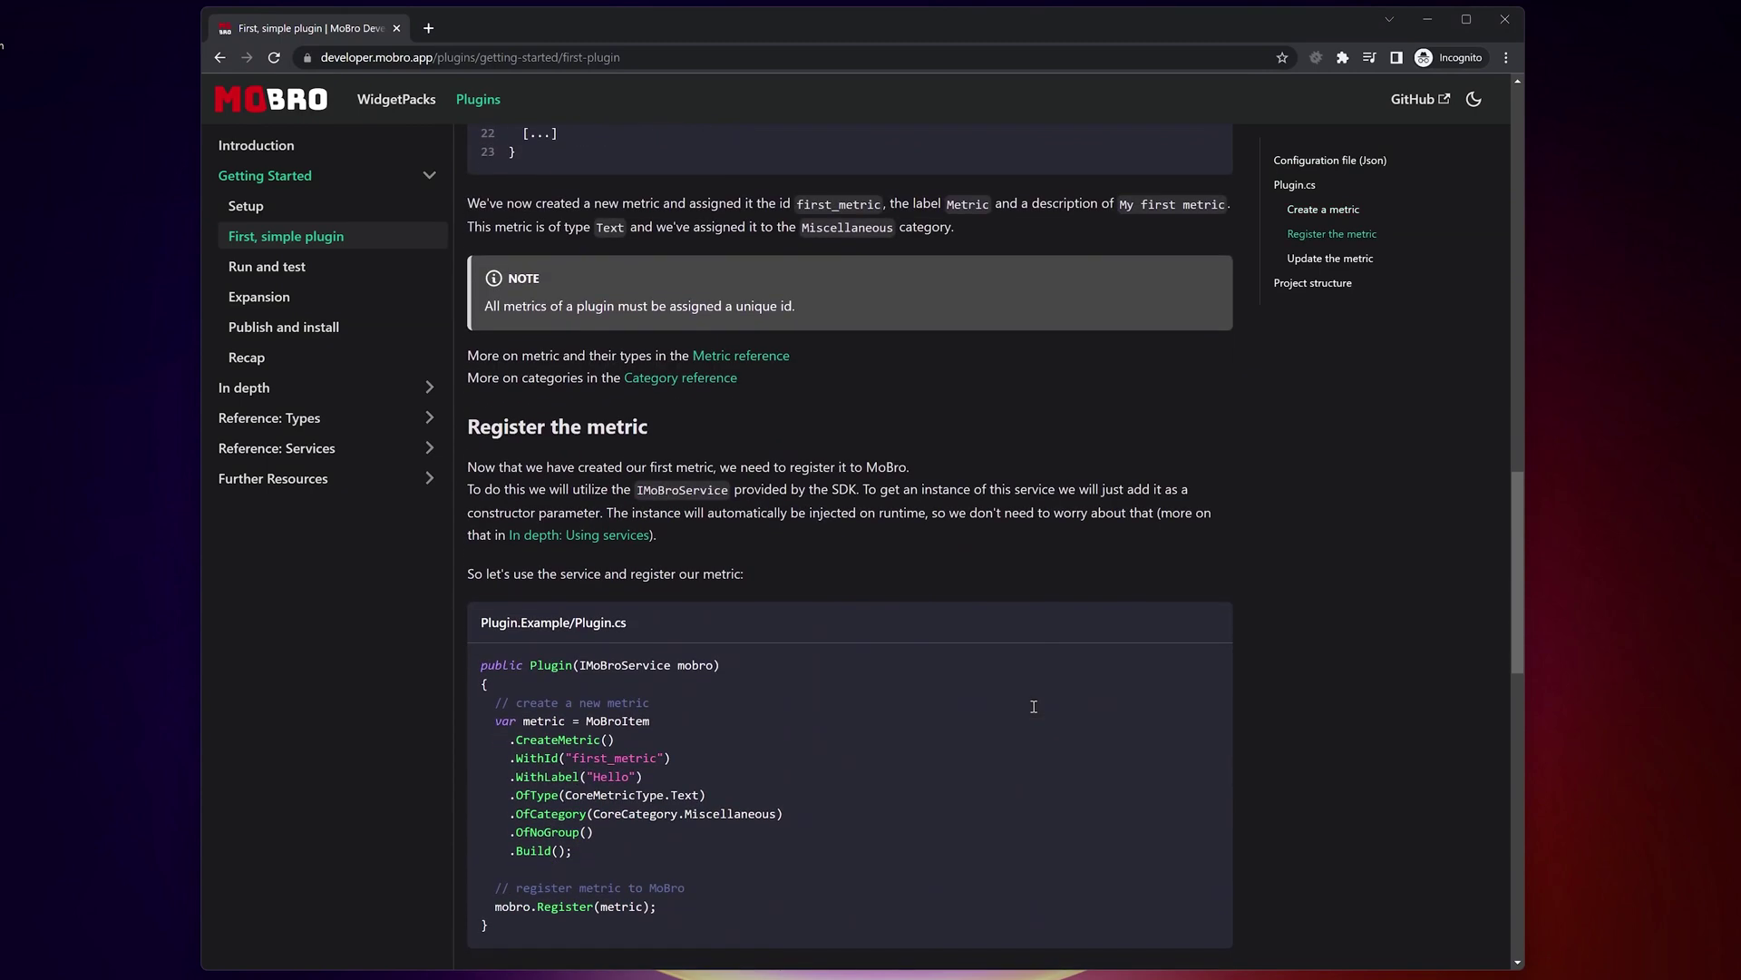
scroll(1033, 706, "down", 7)
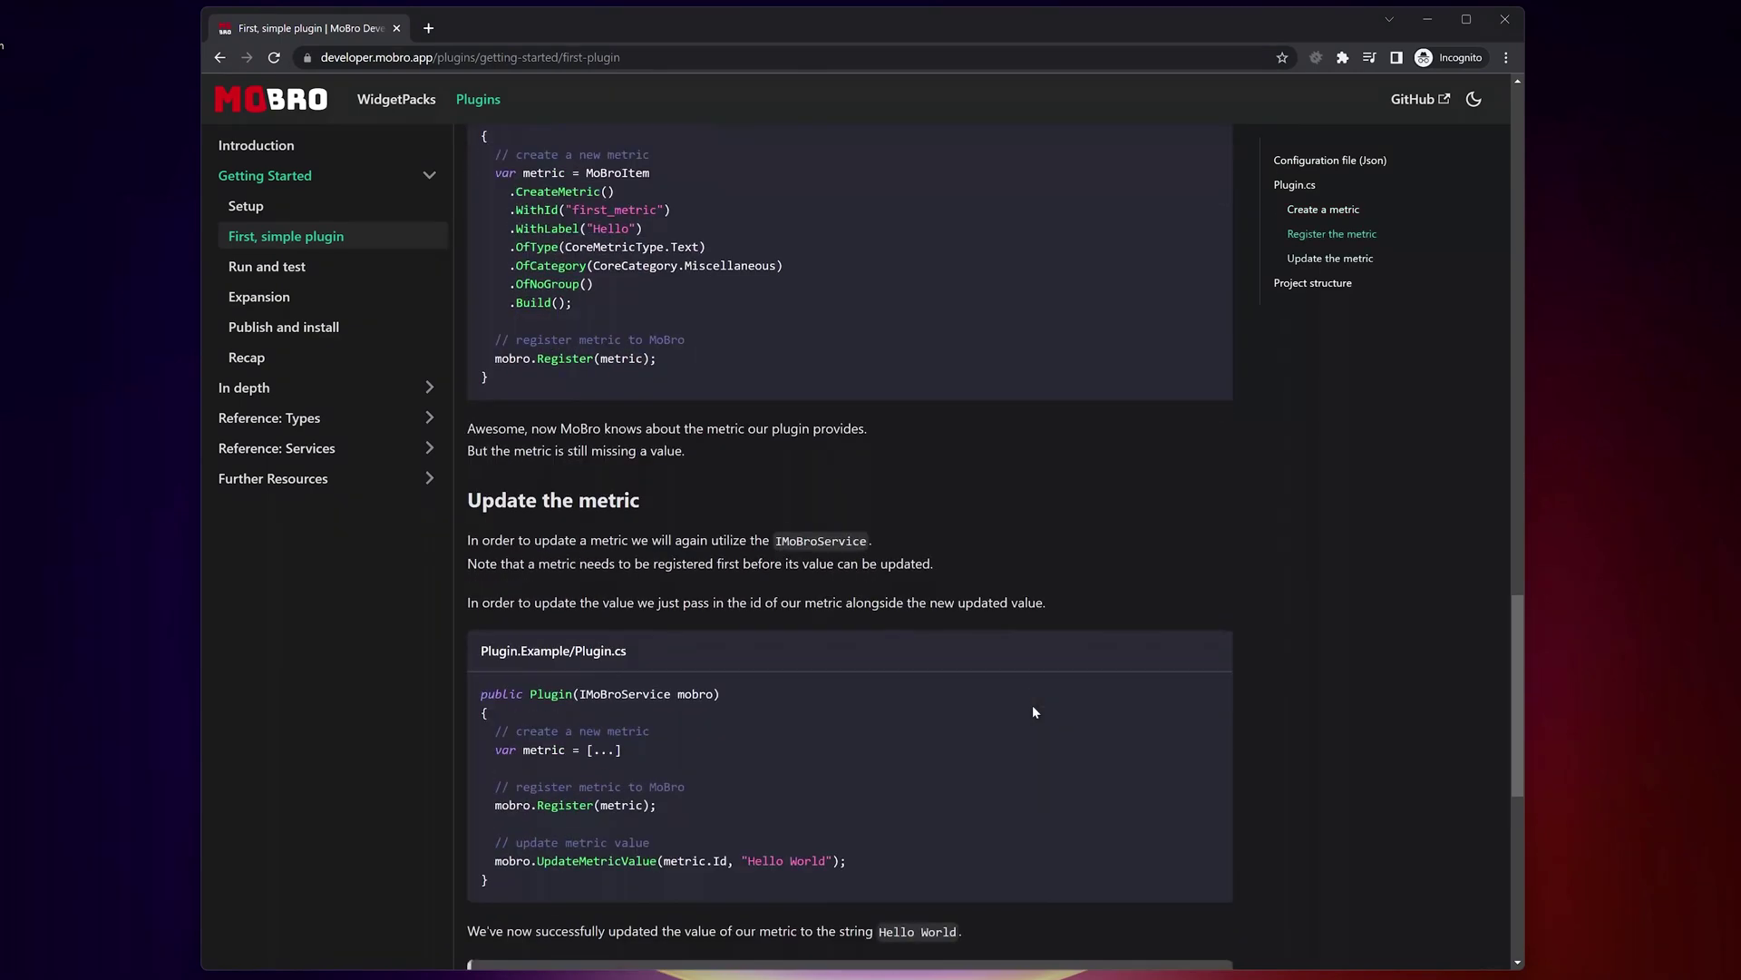
scroll(1033, 706, "down", 3)
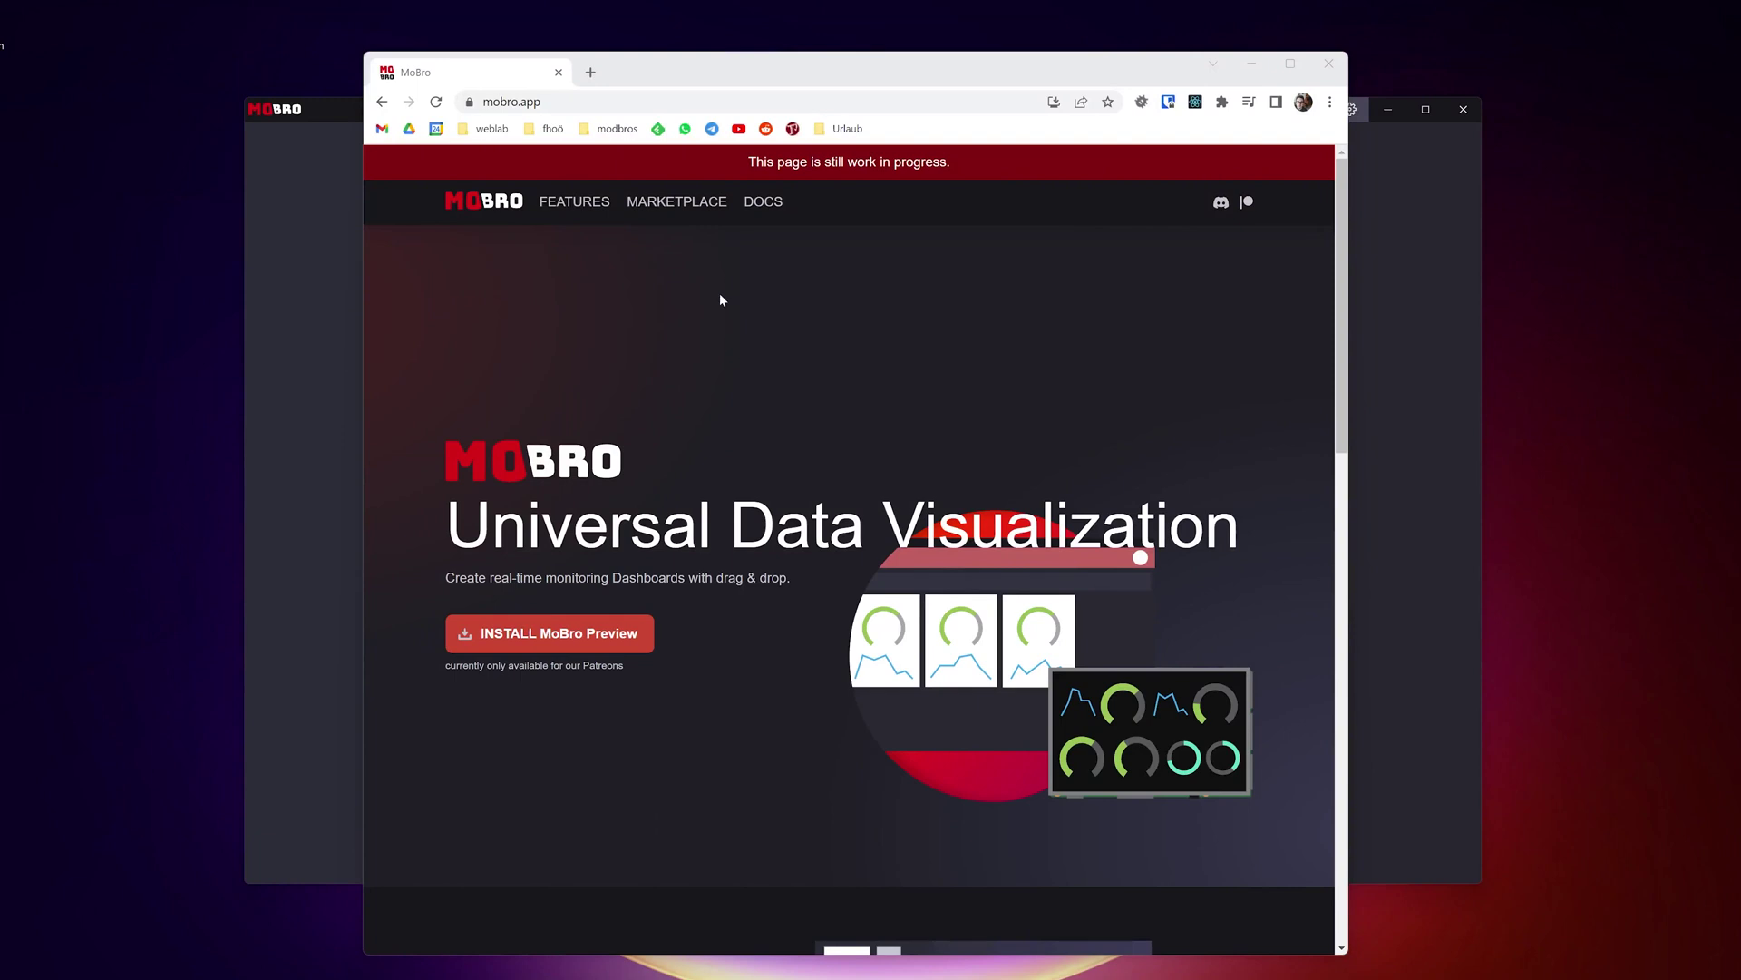
Scroll past the Dashboards, Widgets, Plugins and External Displays sections down to the footer
scroll(720, 299, "down", 3)
scroll(720, 293, "down", 5)
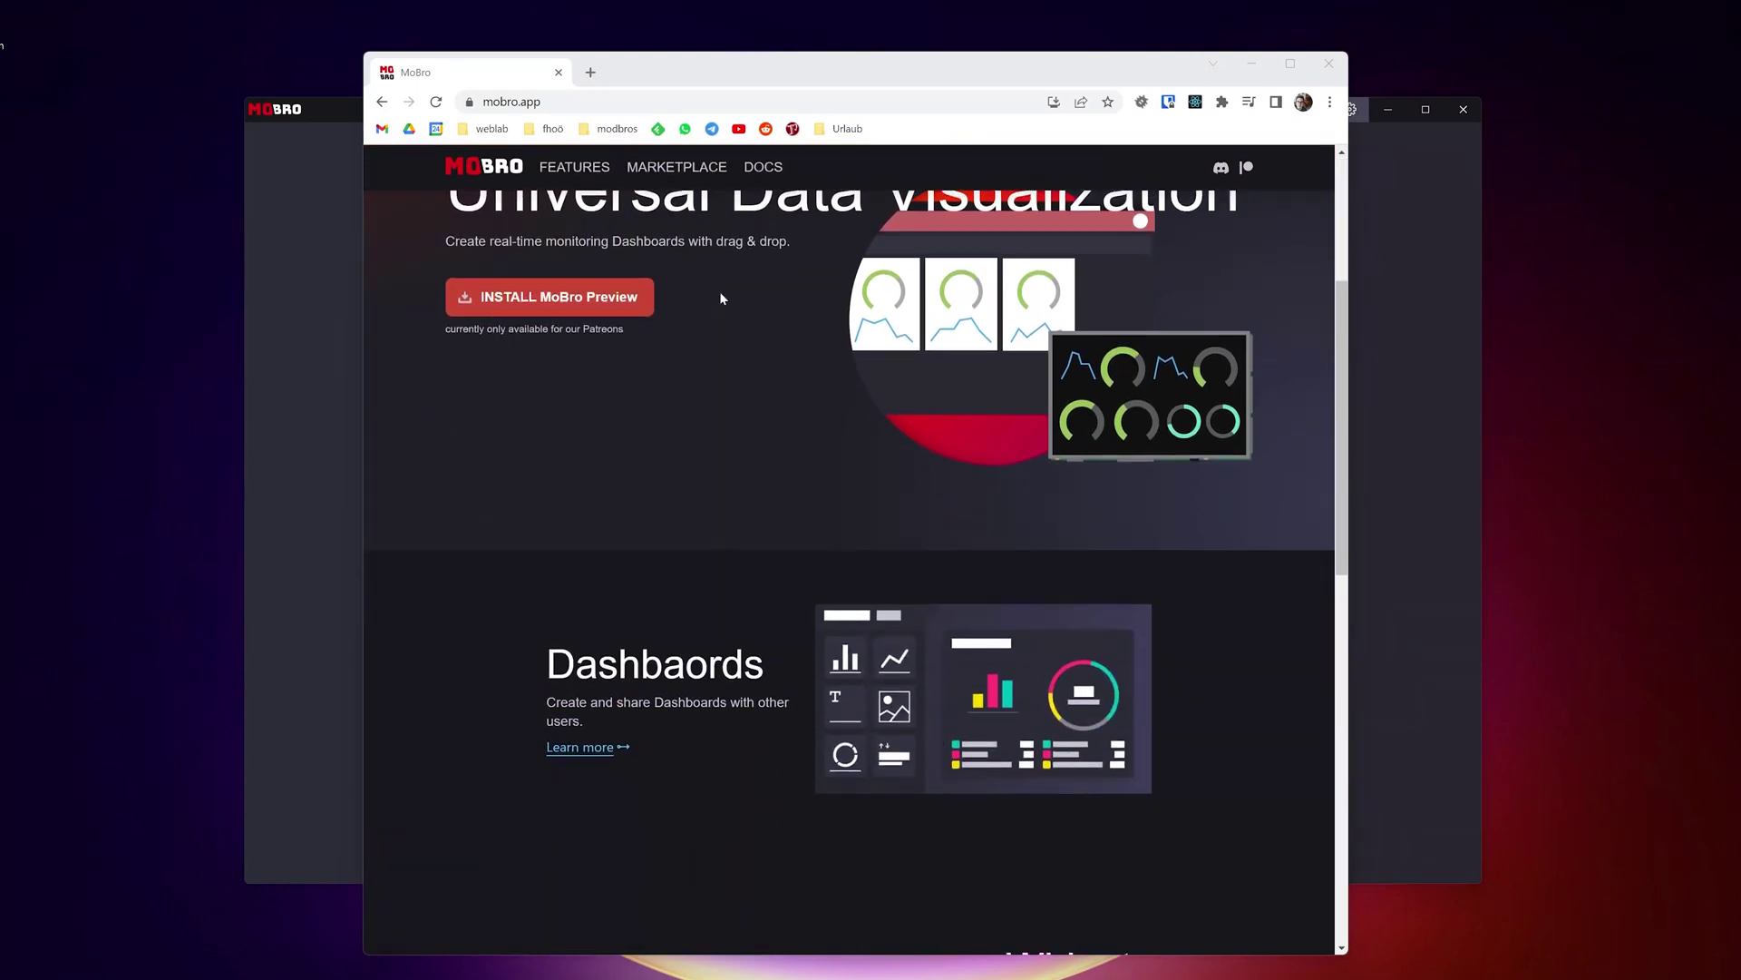
scroll(722, 298, "down", 5)
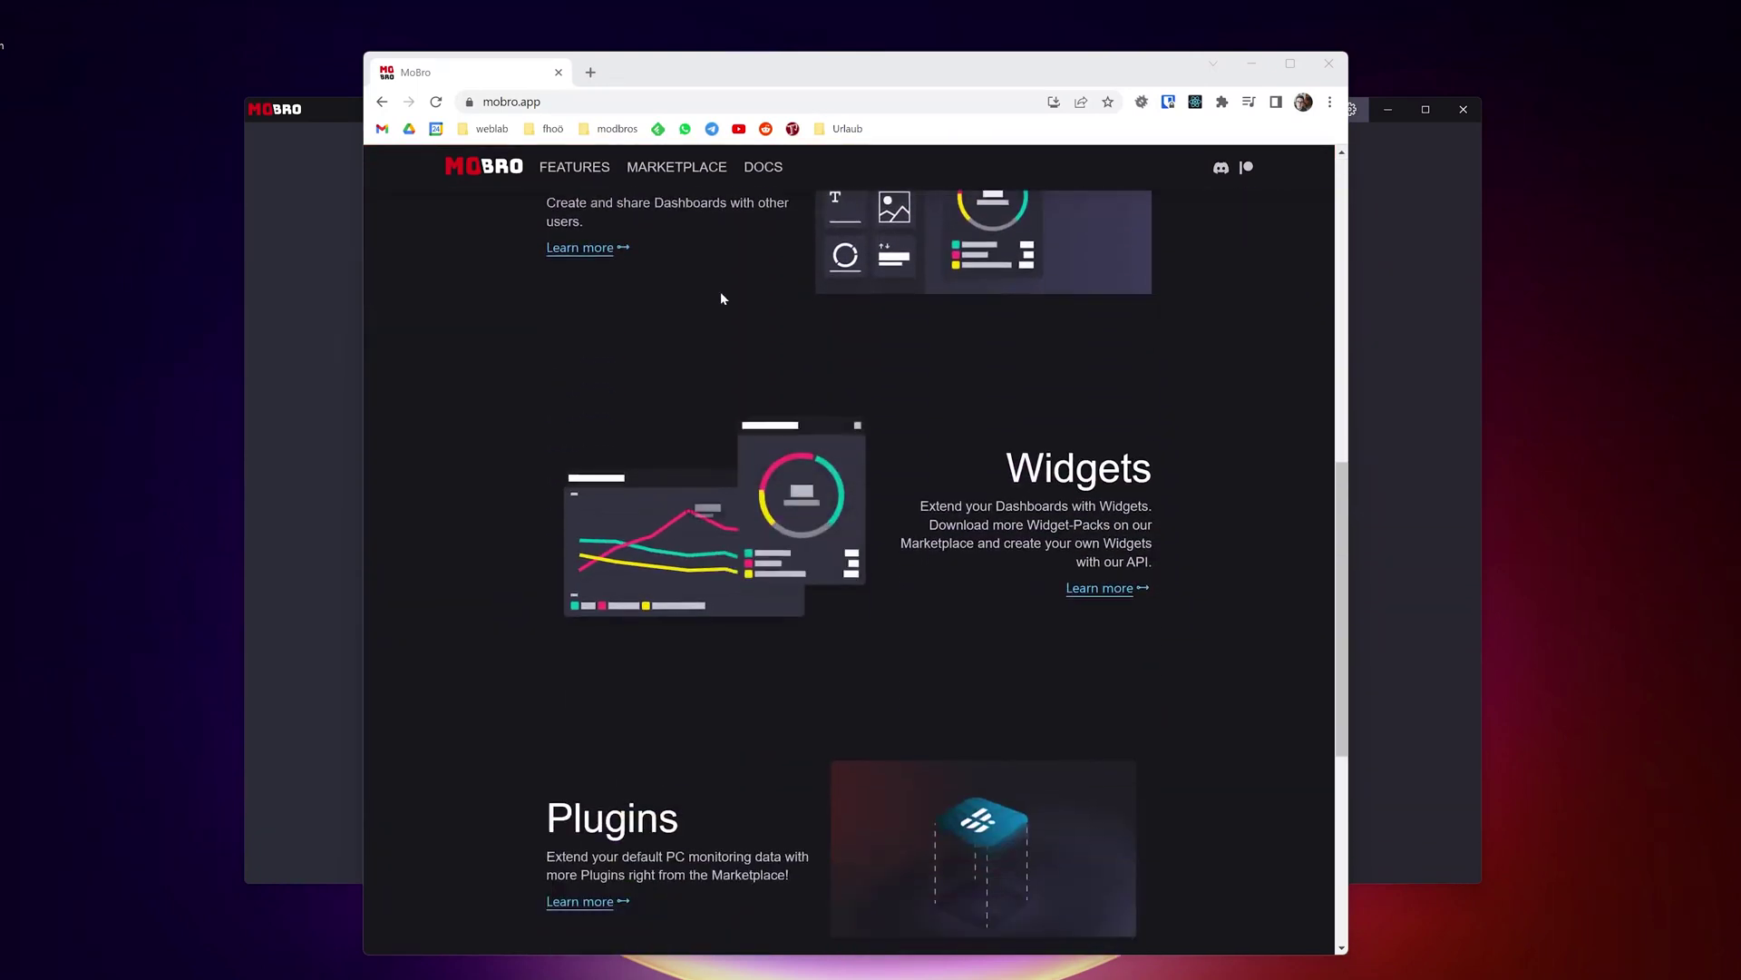
scroll(723, 297, "down", 2)
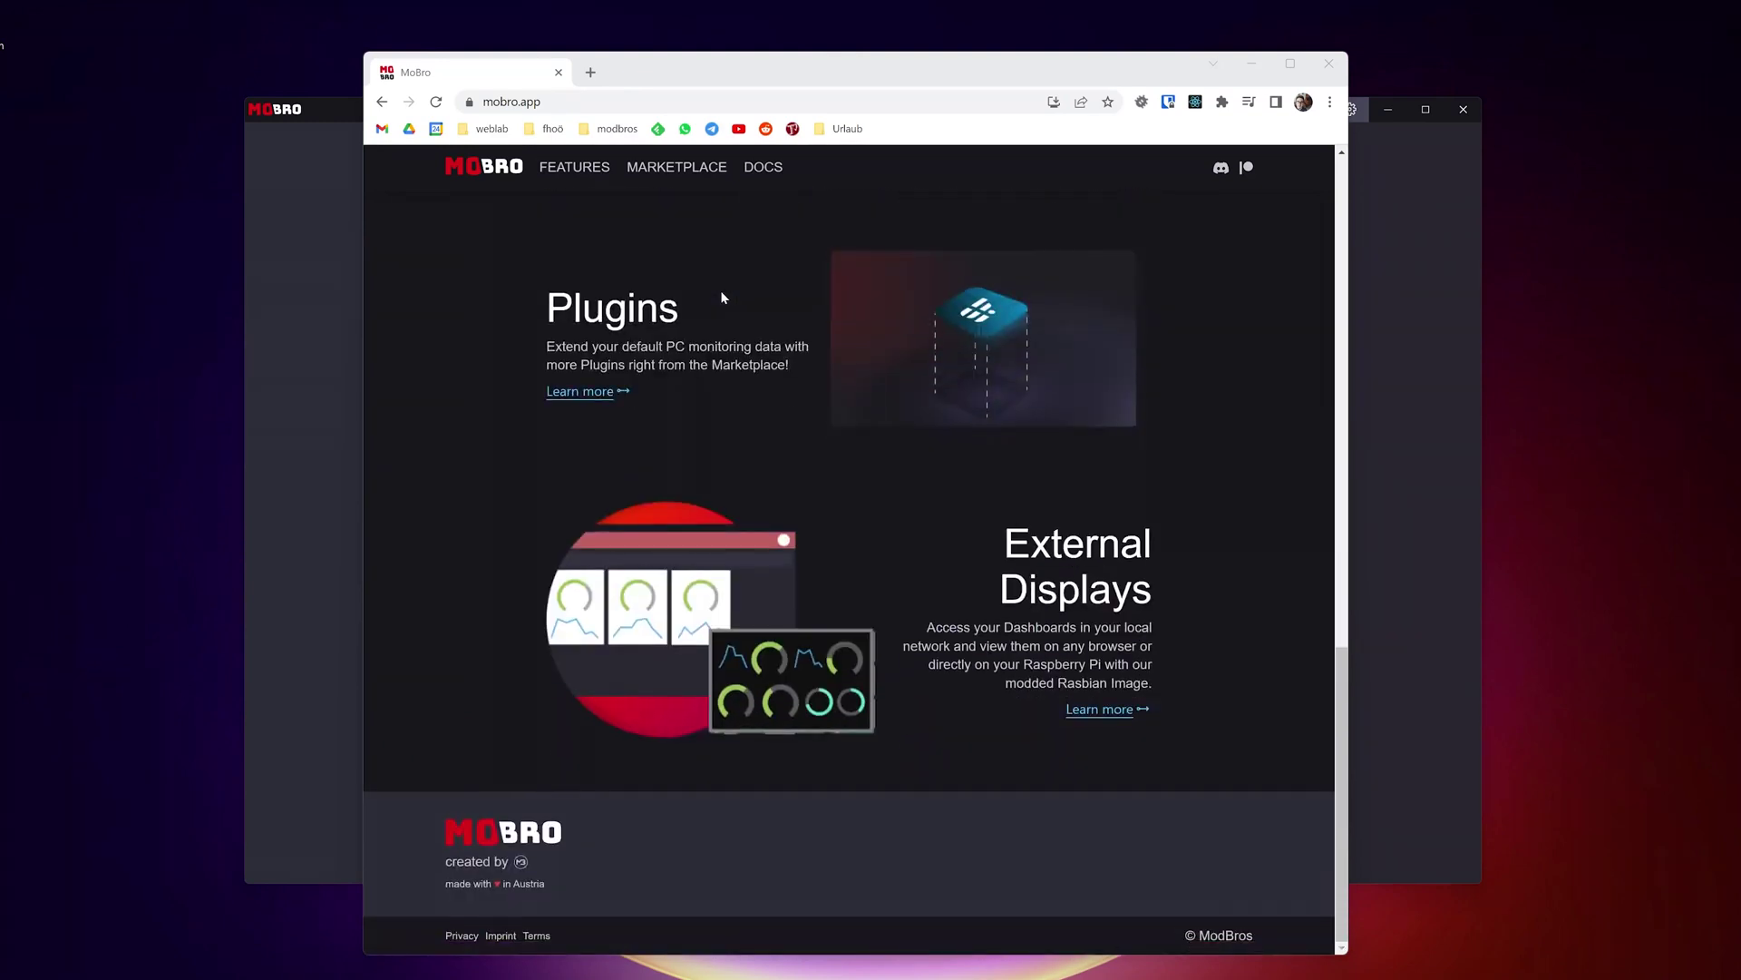